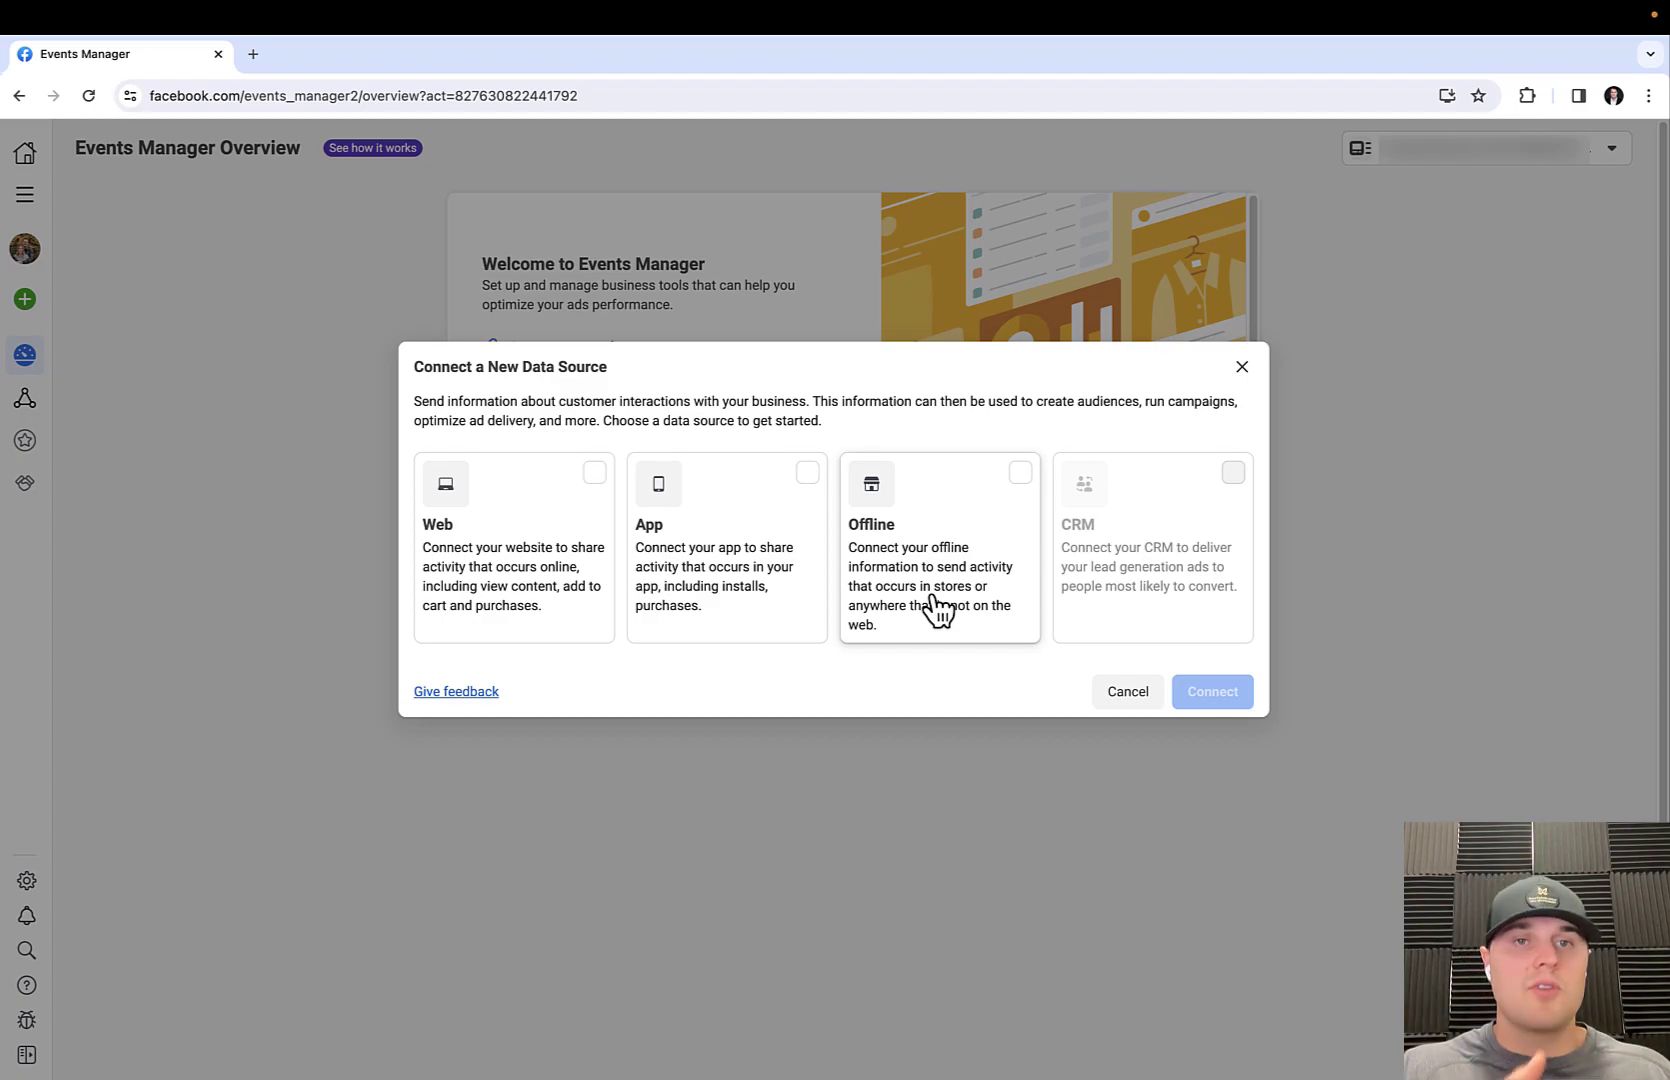
Step: Connect a new Web data source and create its dataset with the name Website
click(600, 503)
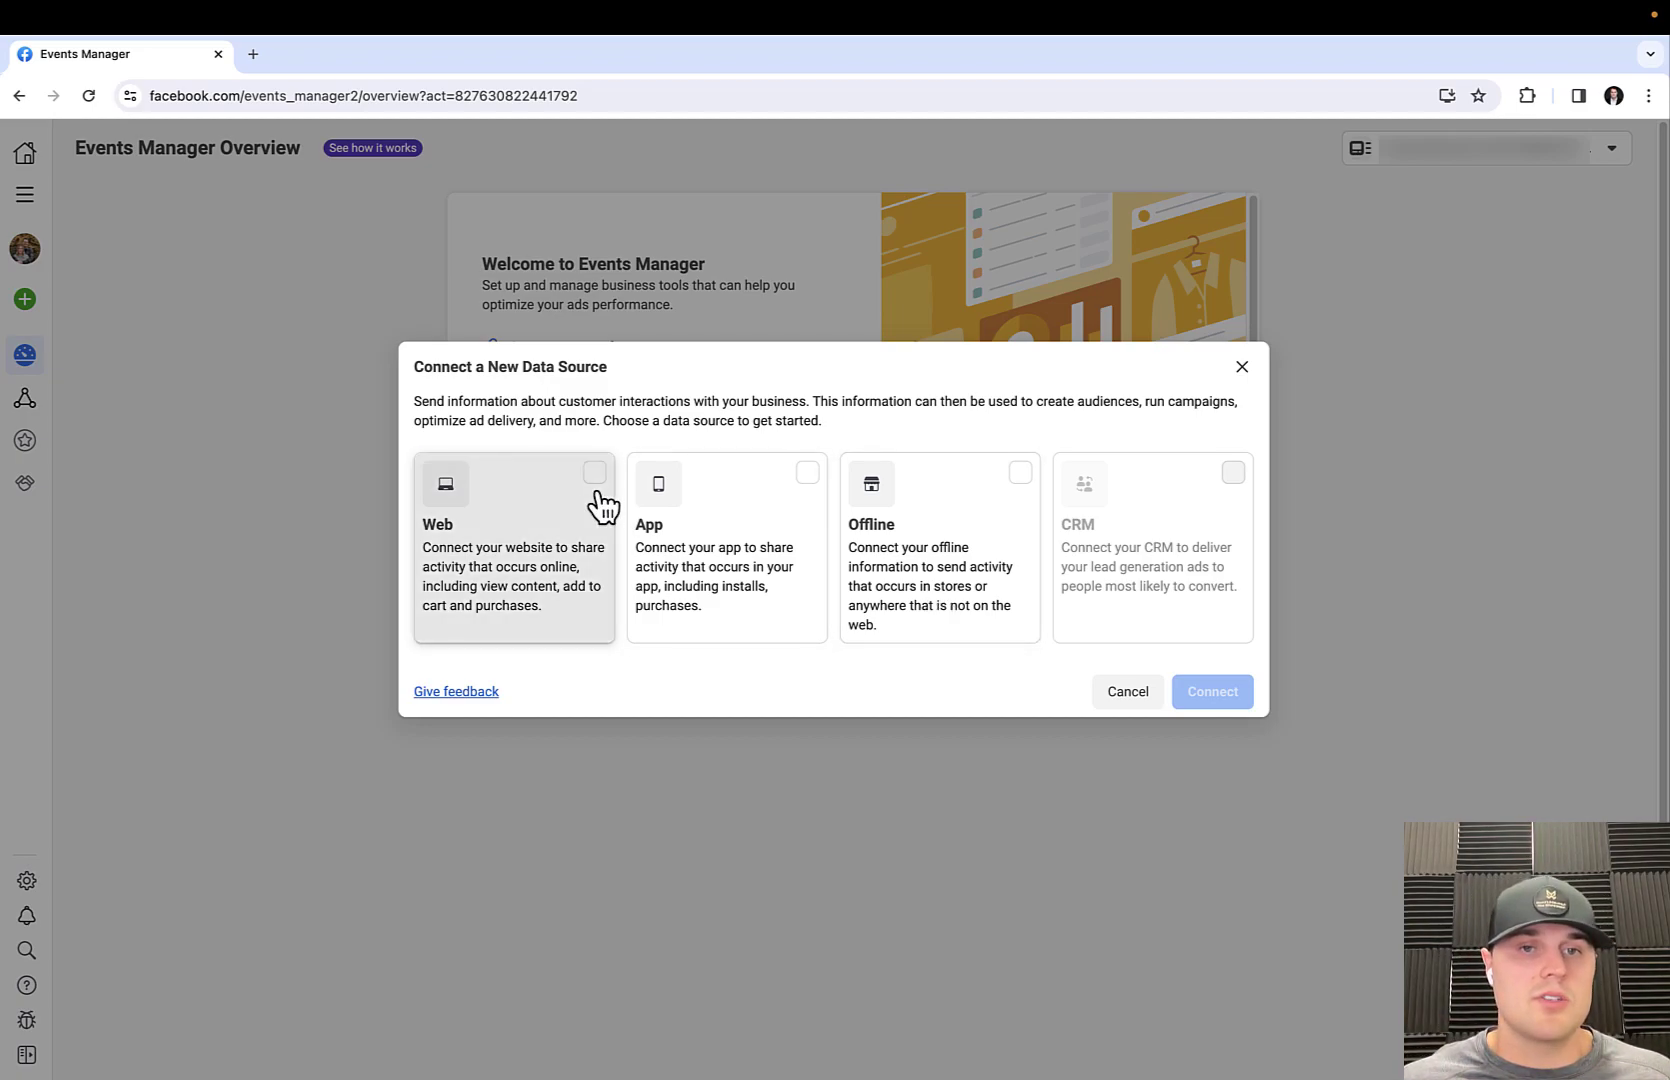
click(1224, 697)
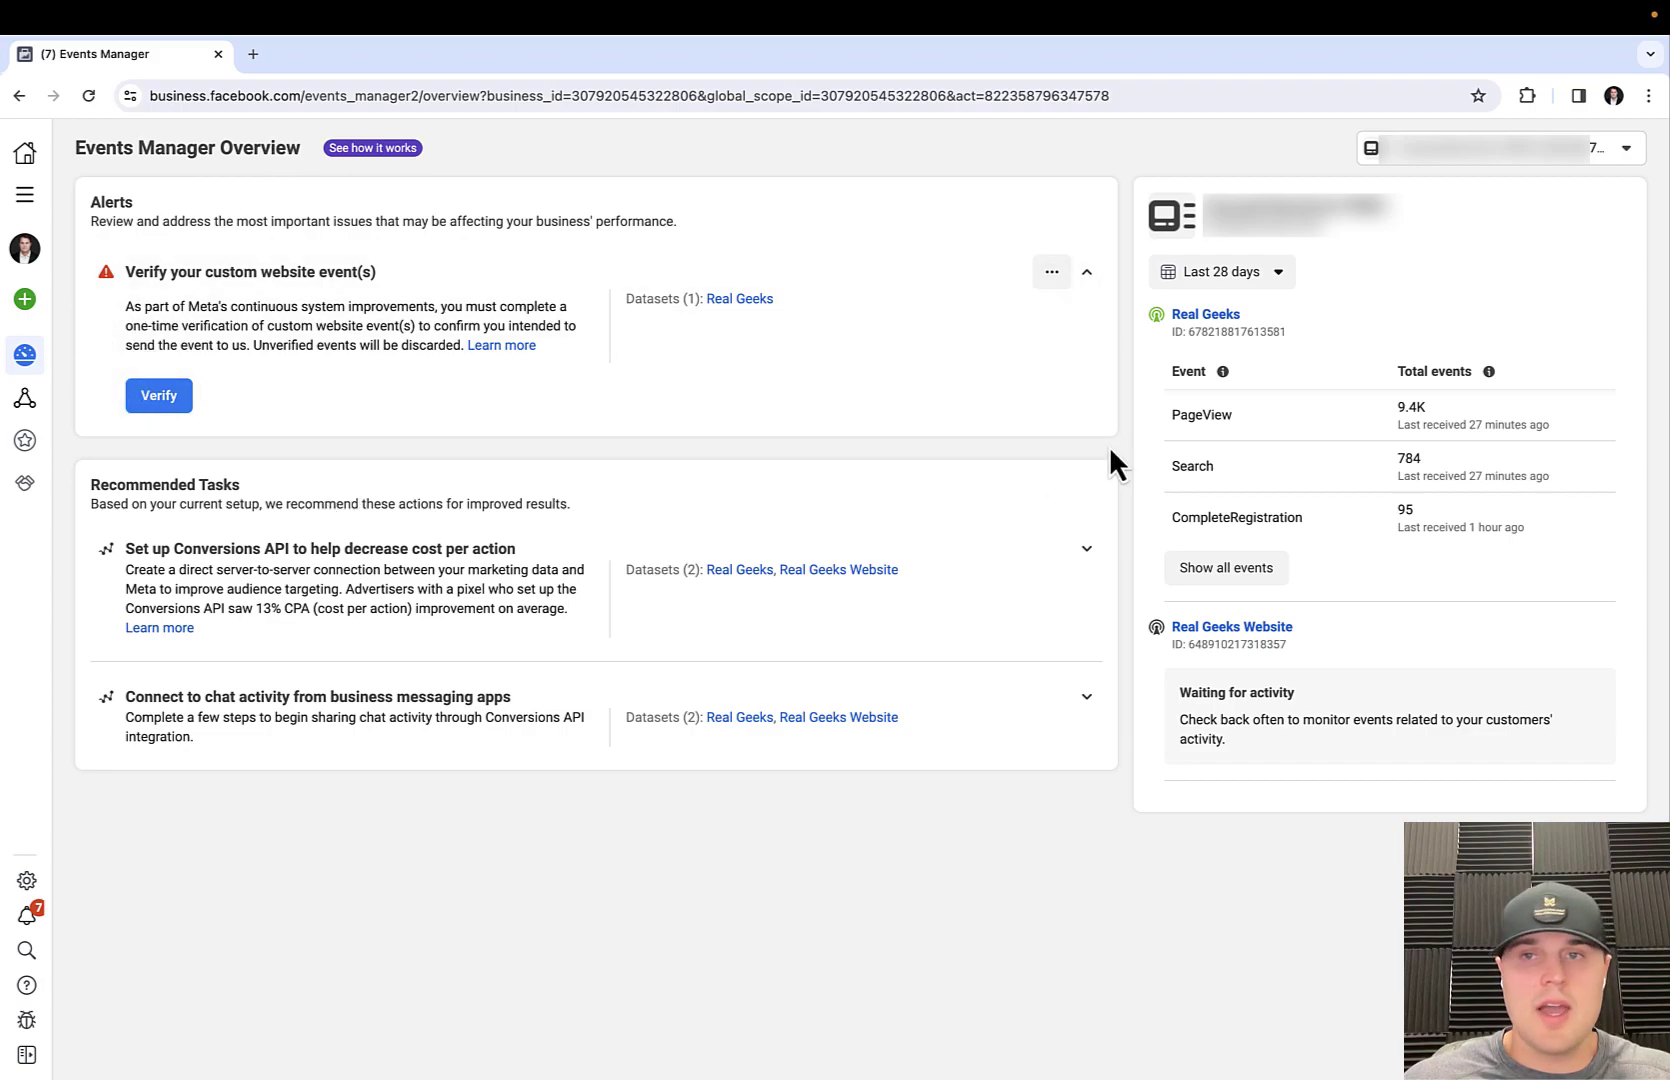
mouse_move(29, 333)
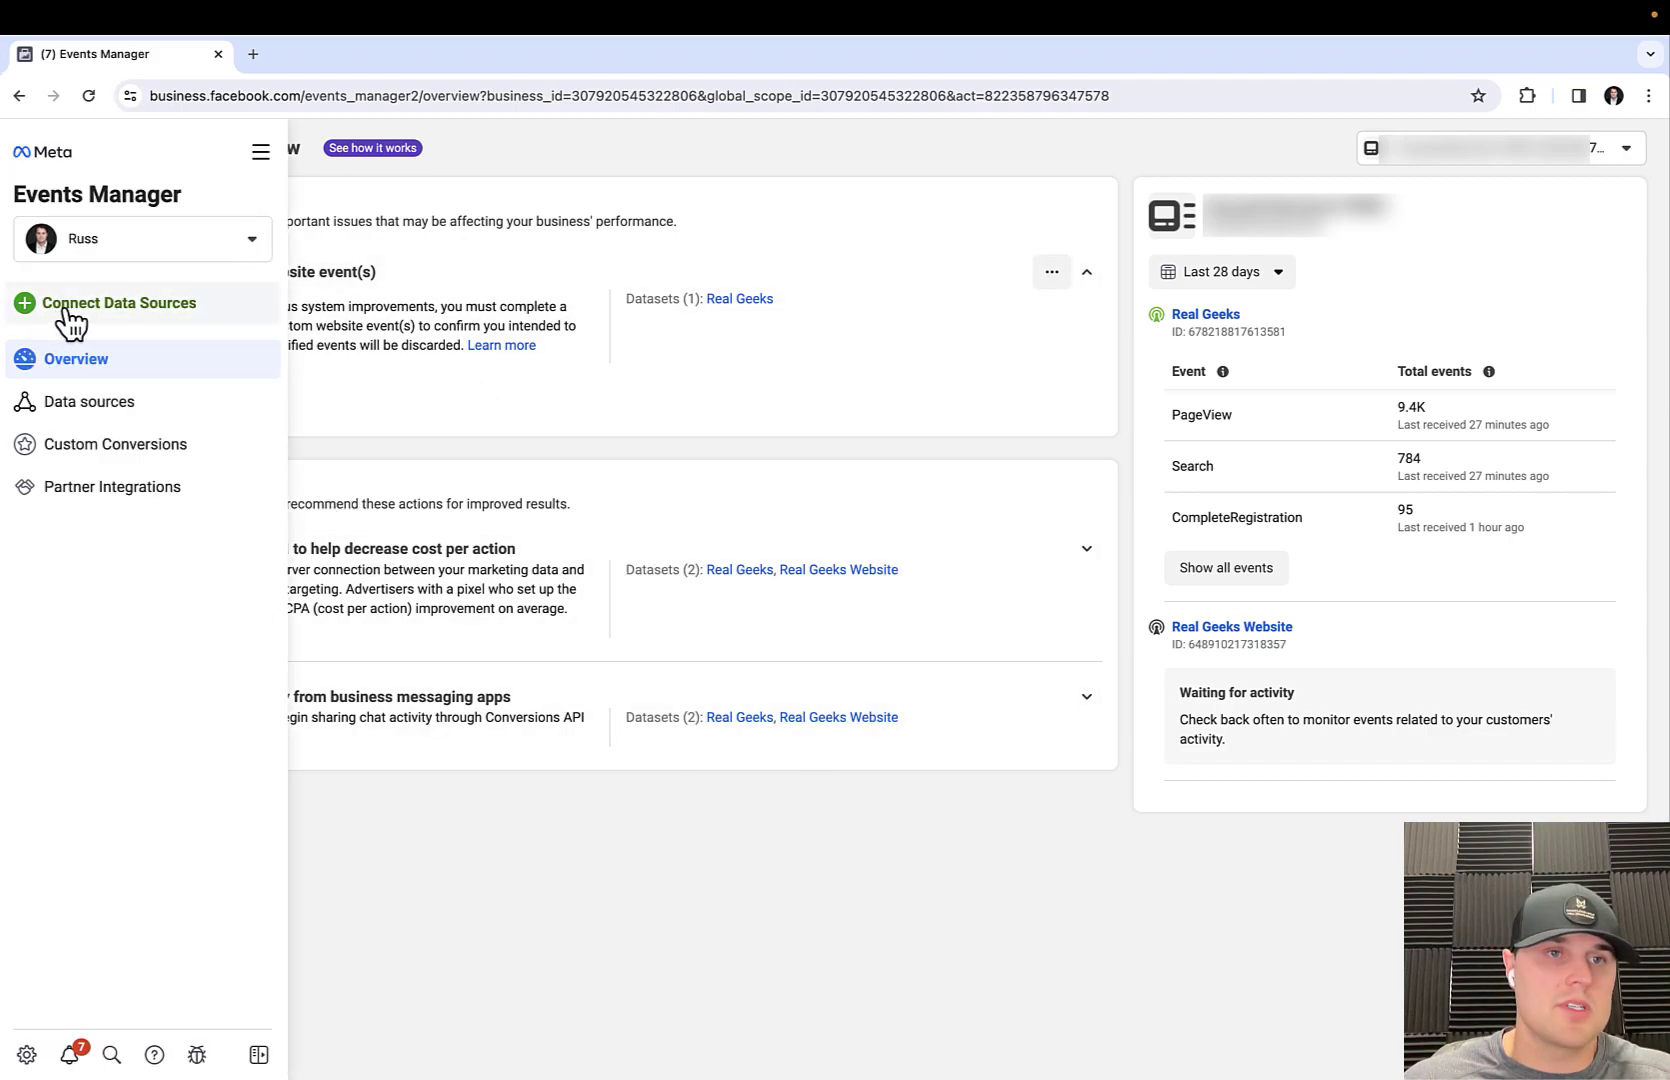
click(70, 305)
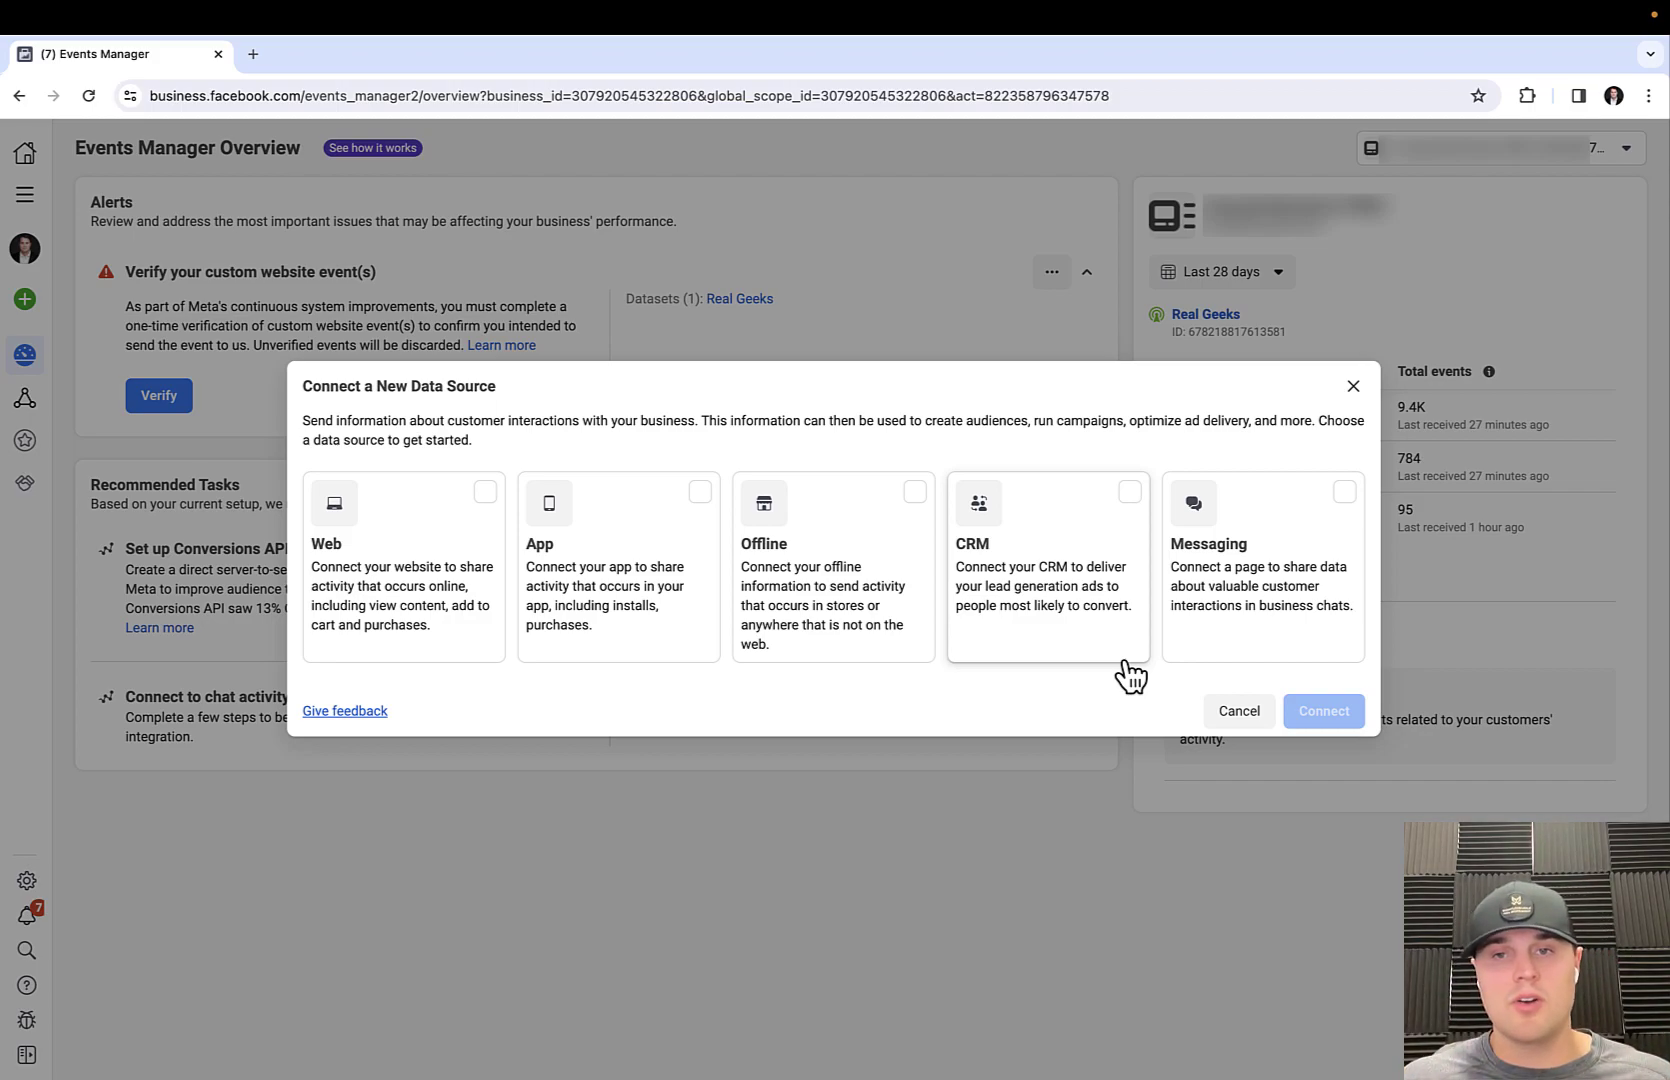
click(466, 598)
click(1345, 715)
click(773, 477)
text(Website)
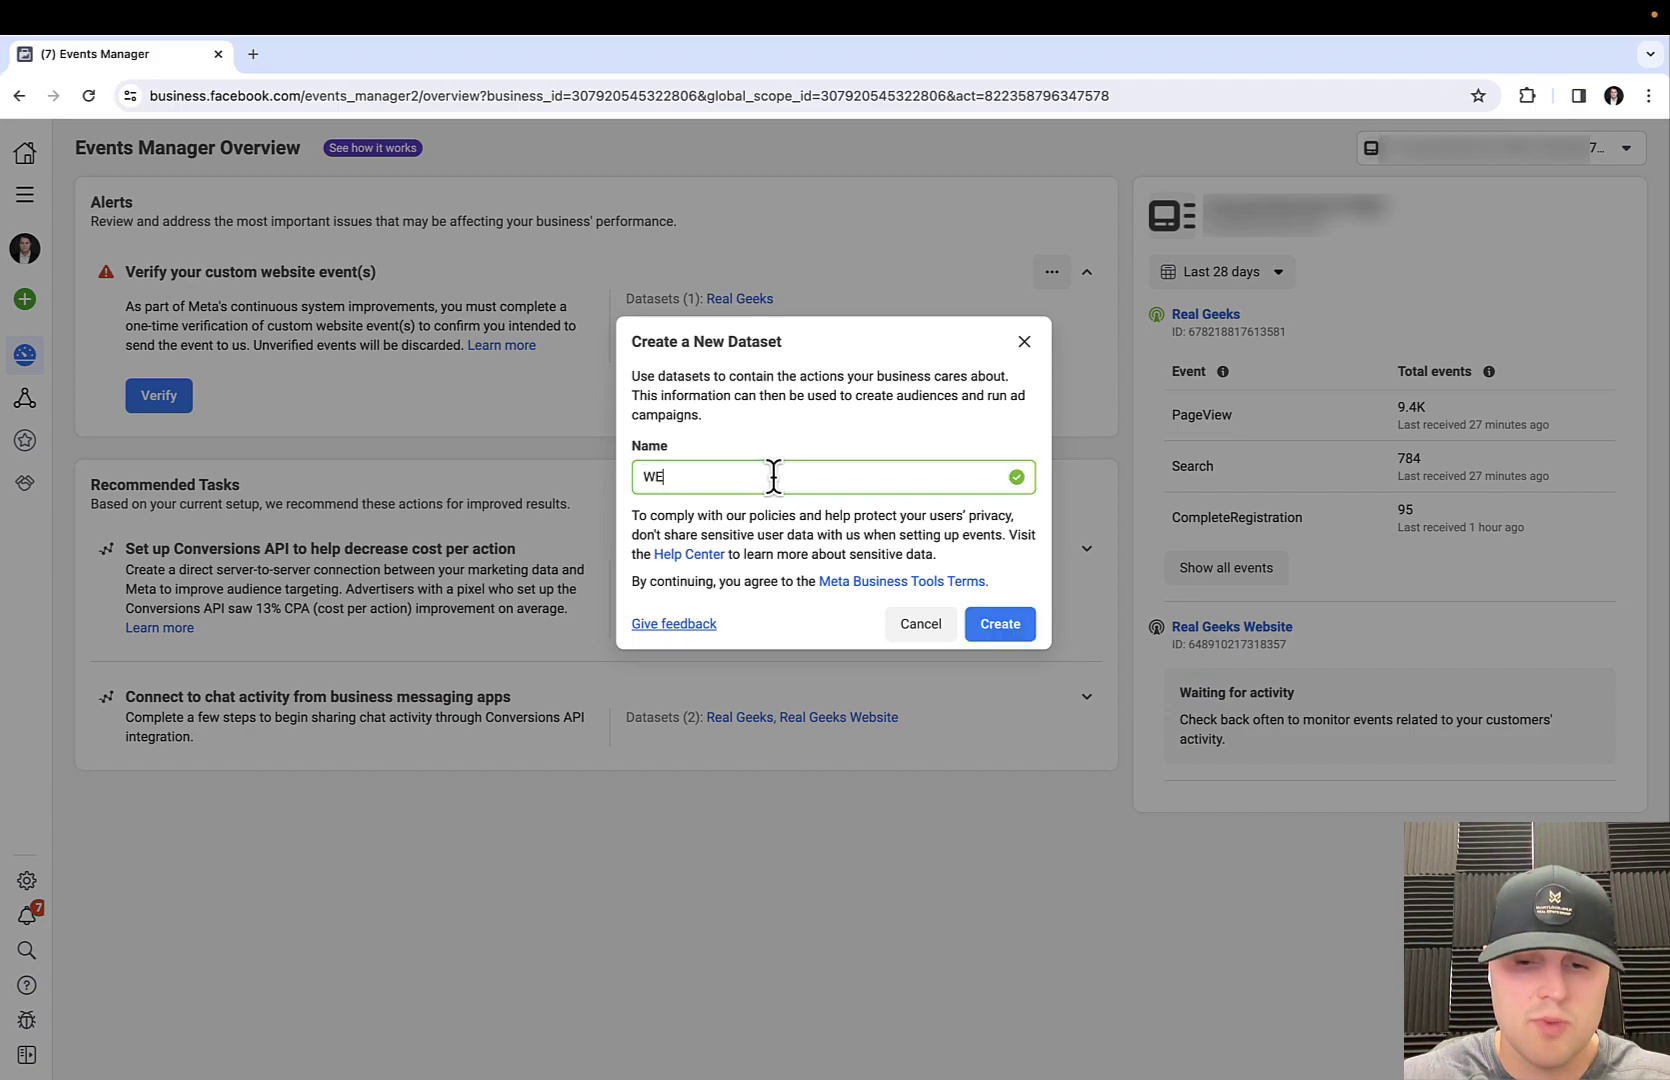
key(Return)
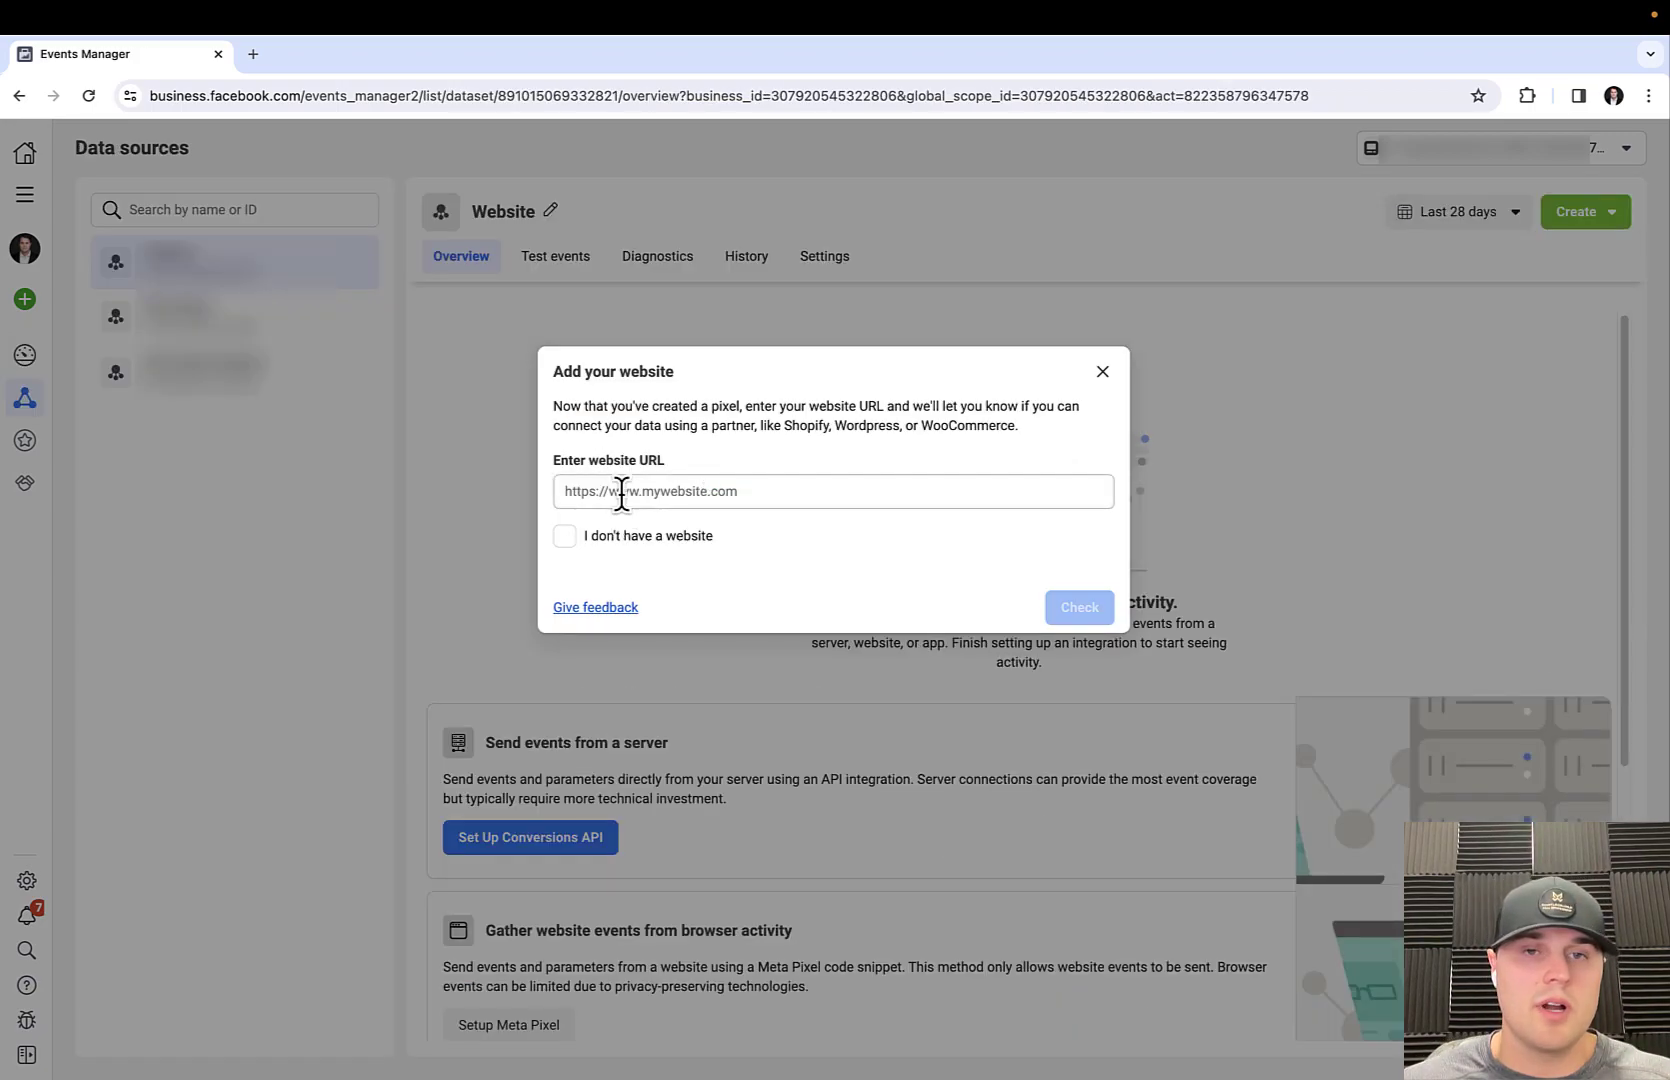
Step: Open mortlockgroup.ca in a new browser tab, then choose the Do it yourself setup method for connecting the website's data
click(253, 54)
text(mortlockgro)
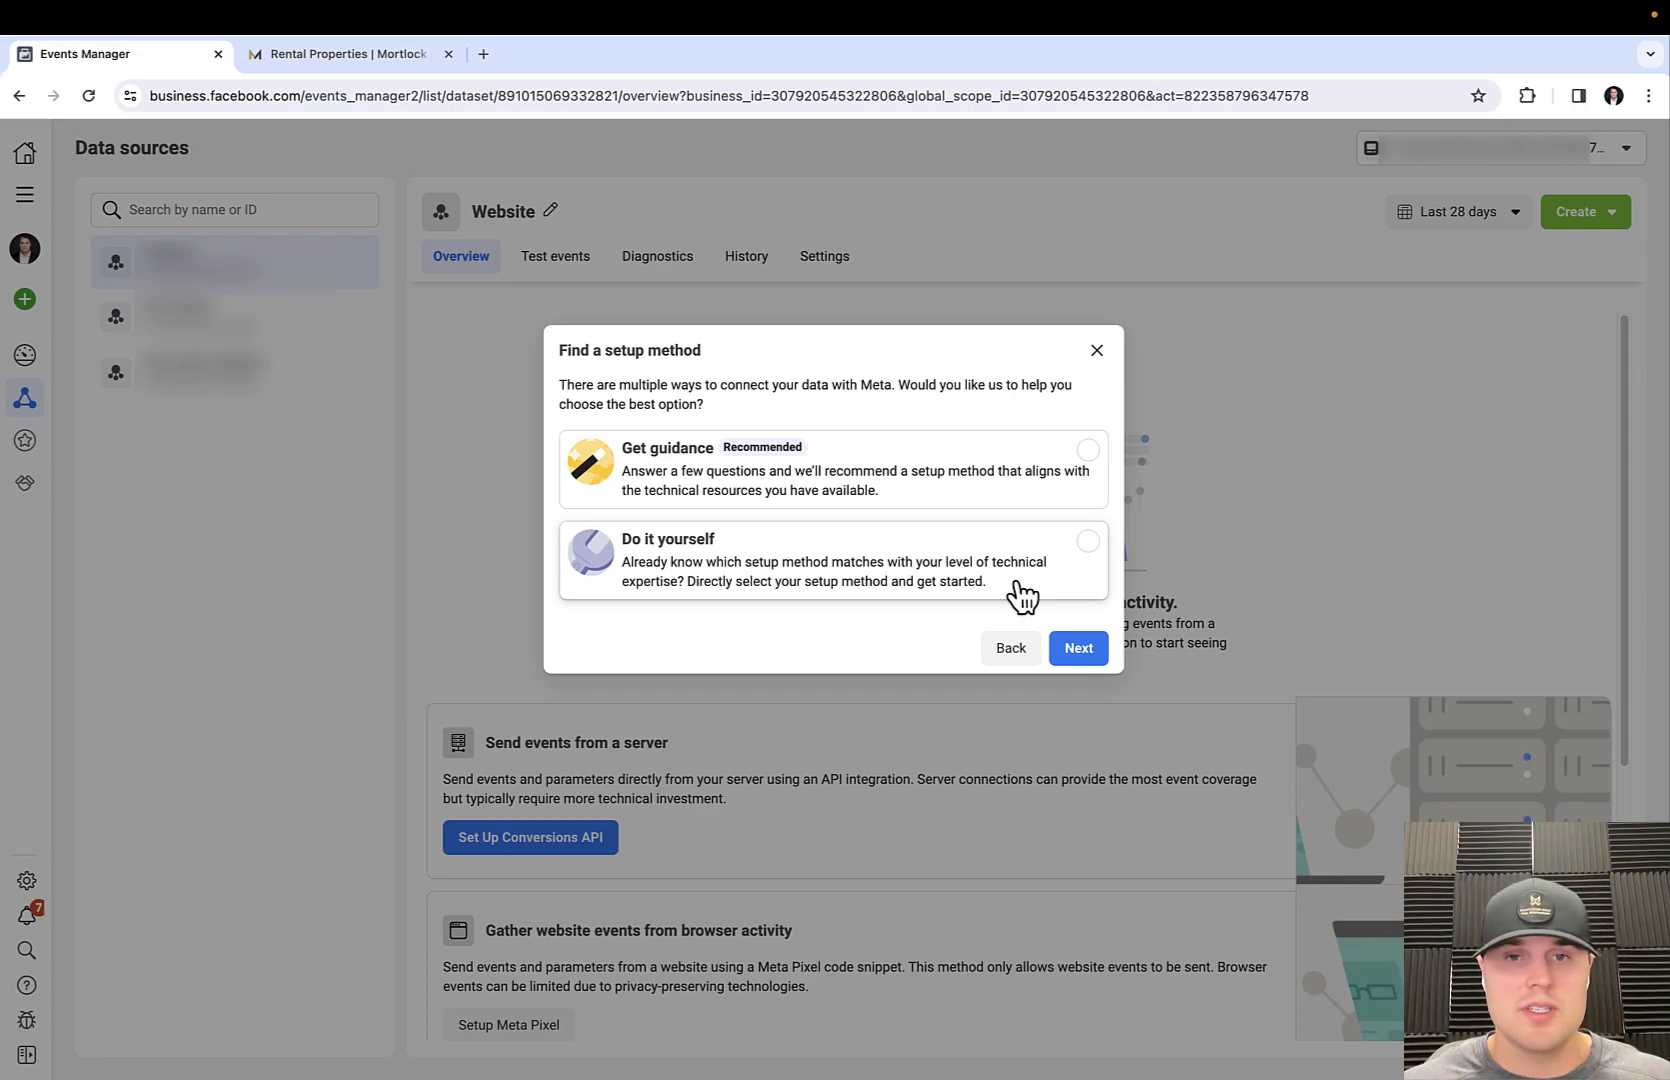
click(1020, 592)
click(1085, 652)
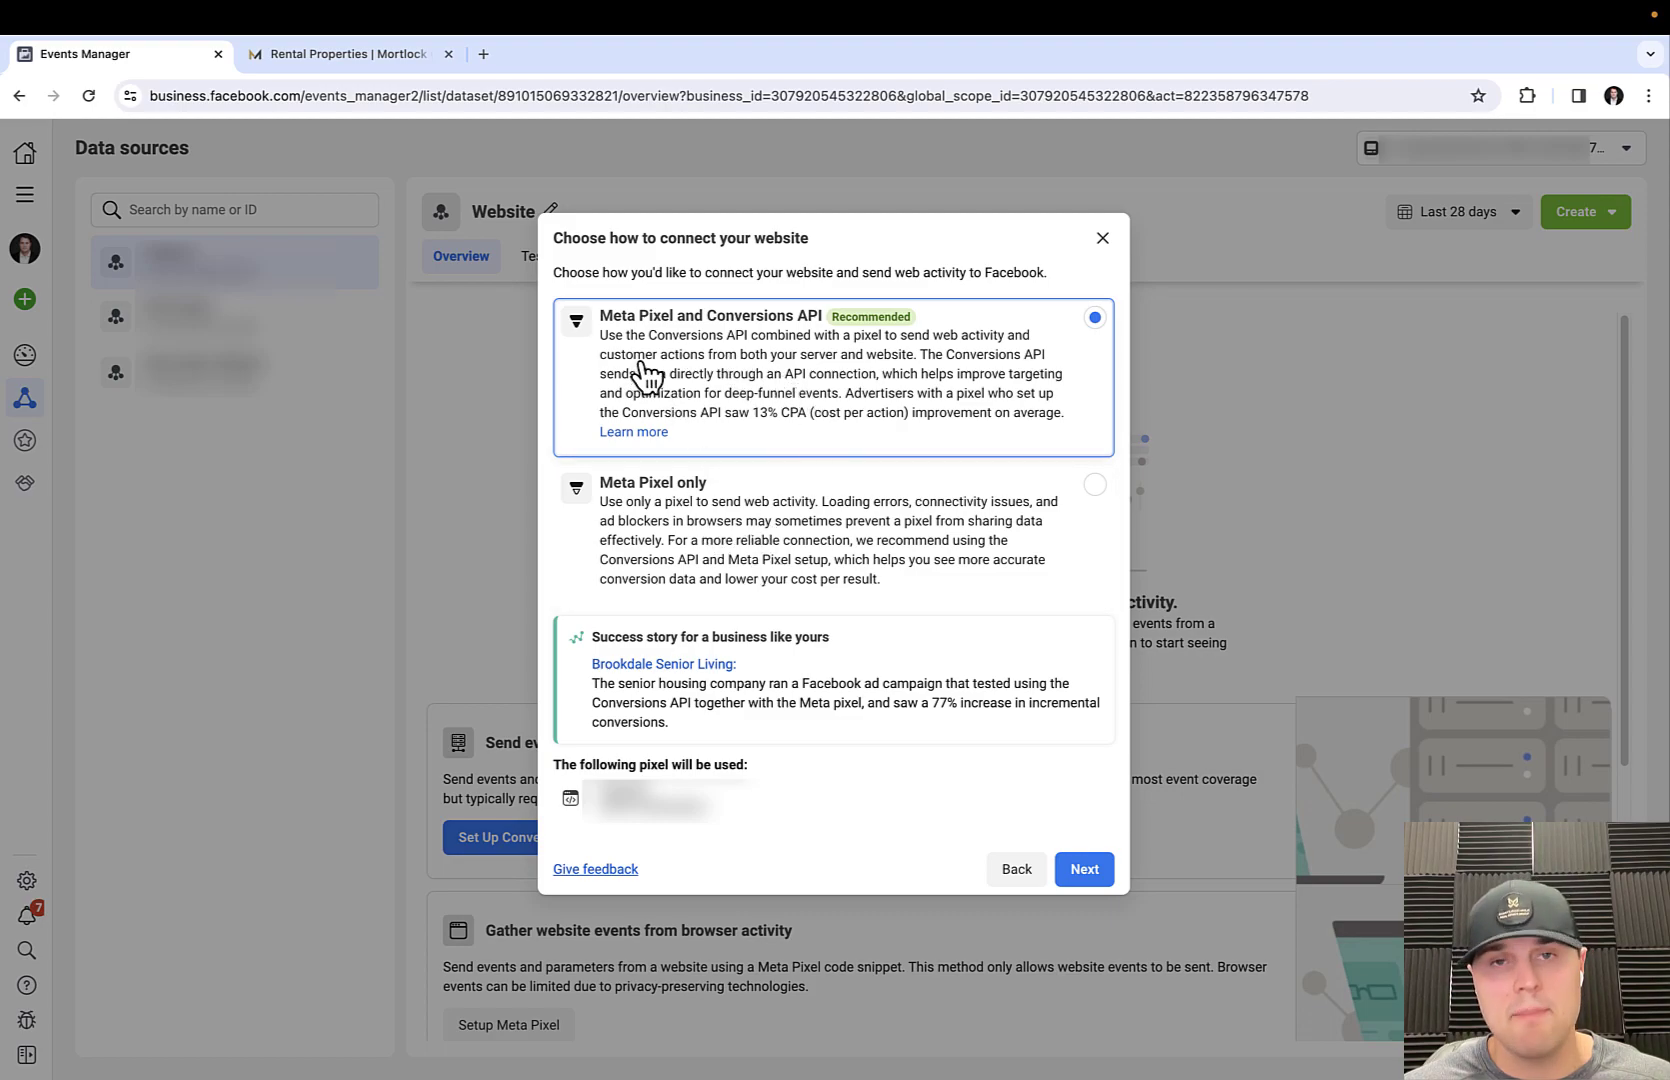
Step: Connect the website with Meta Pixel and Conversions API using manual setup, and proceed past the implementation overview
click(1078, 884)
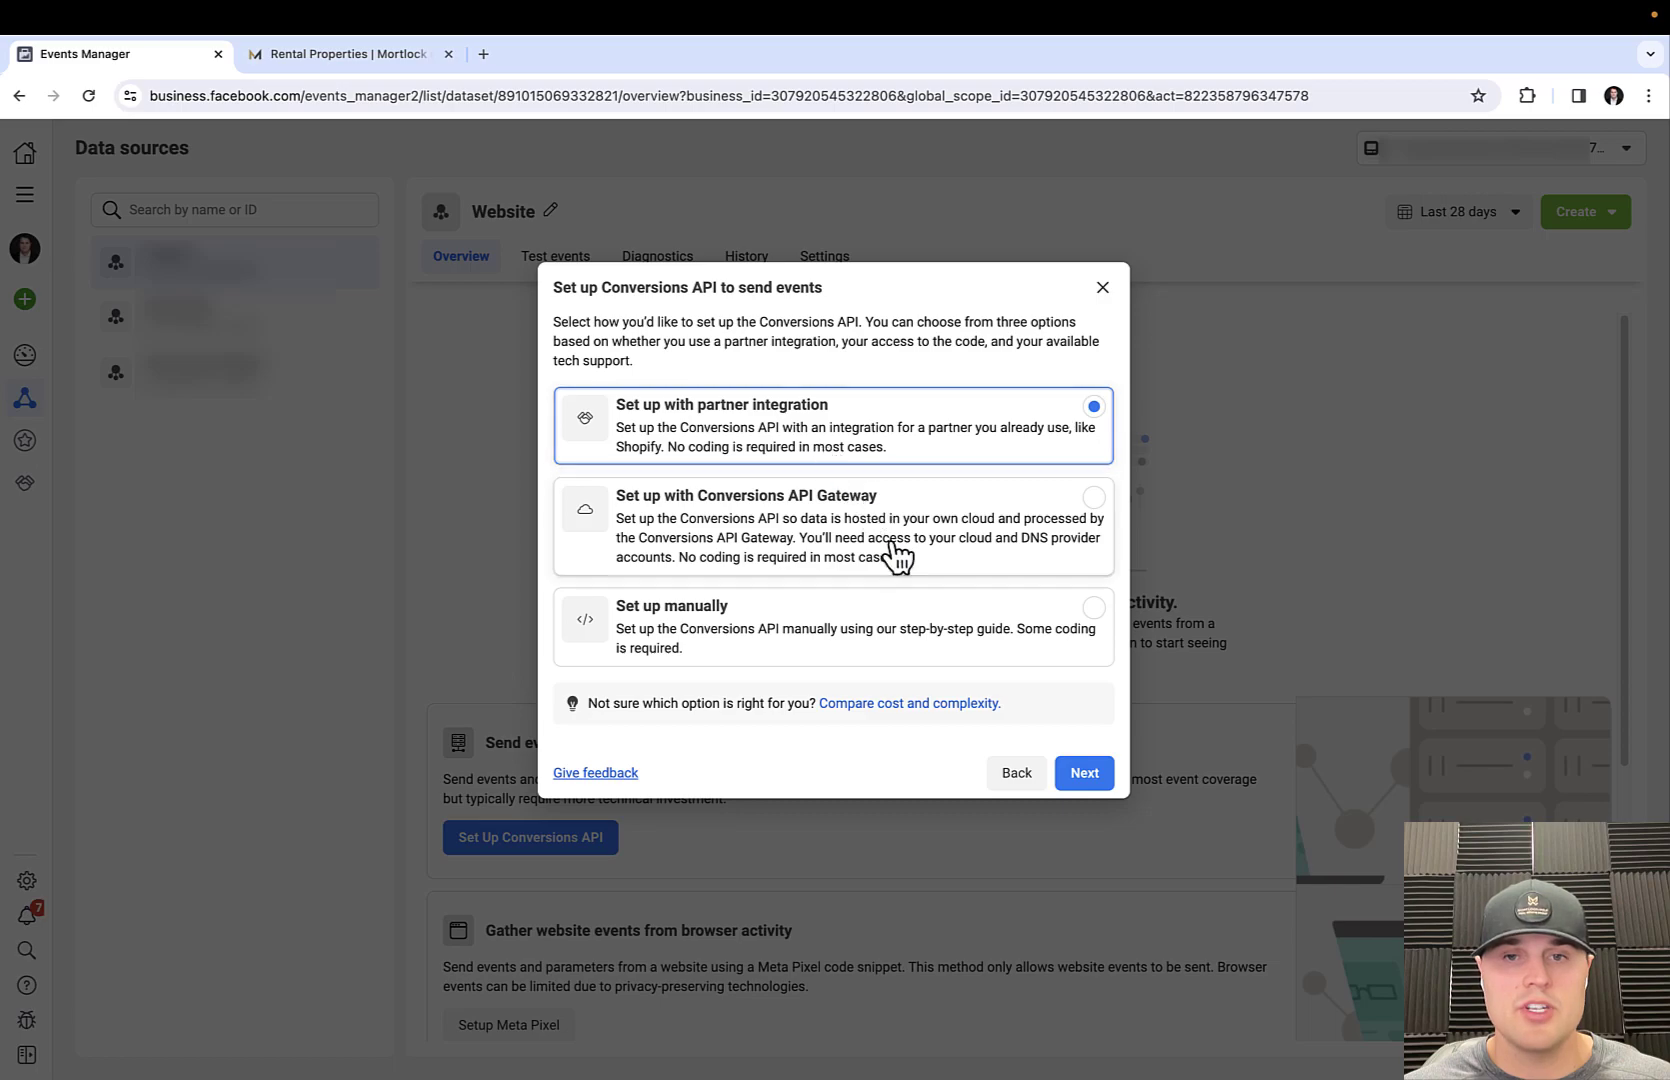
click(1094, 612)
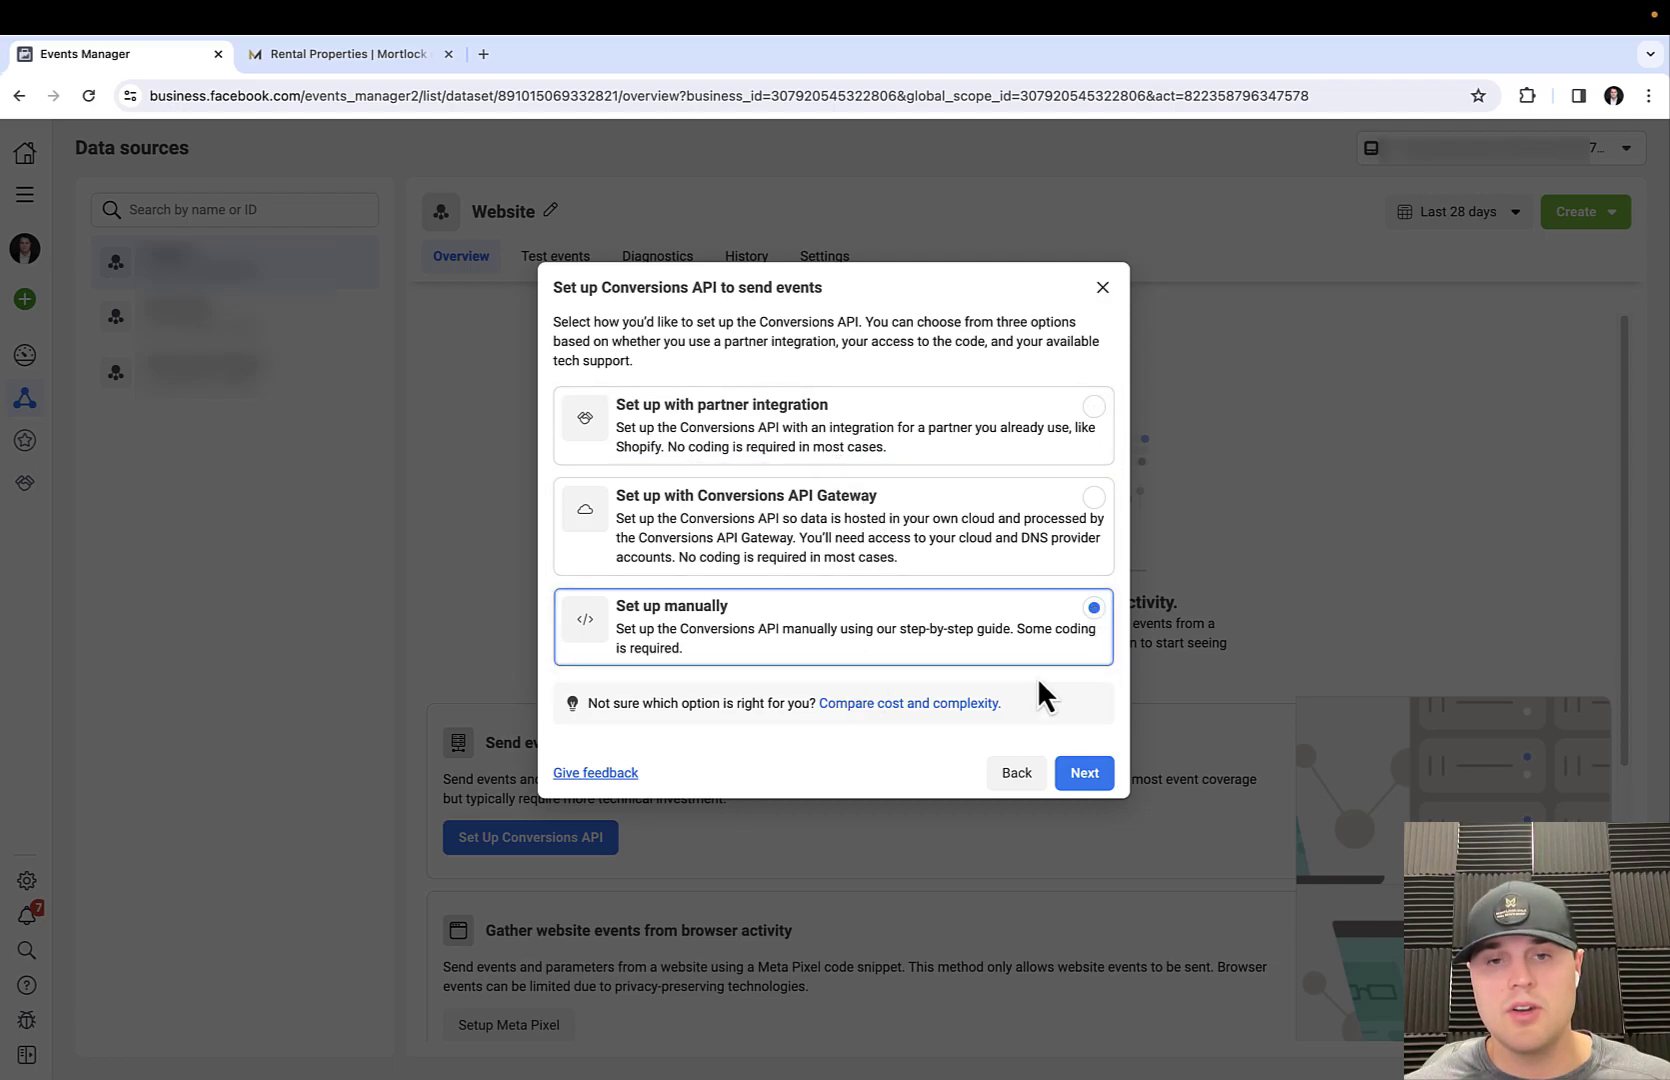
click(1082, 778)
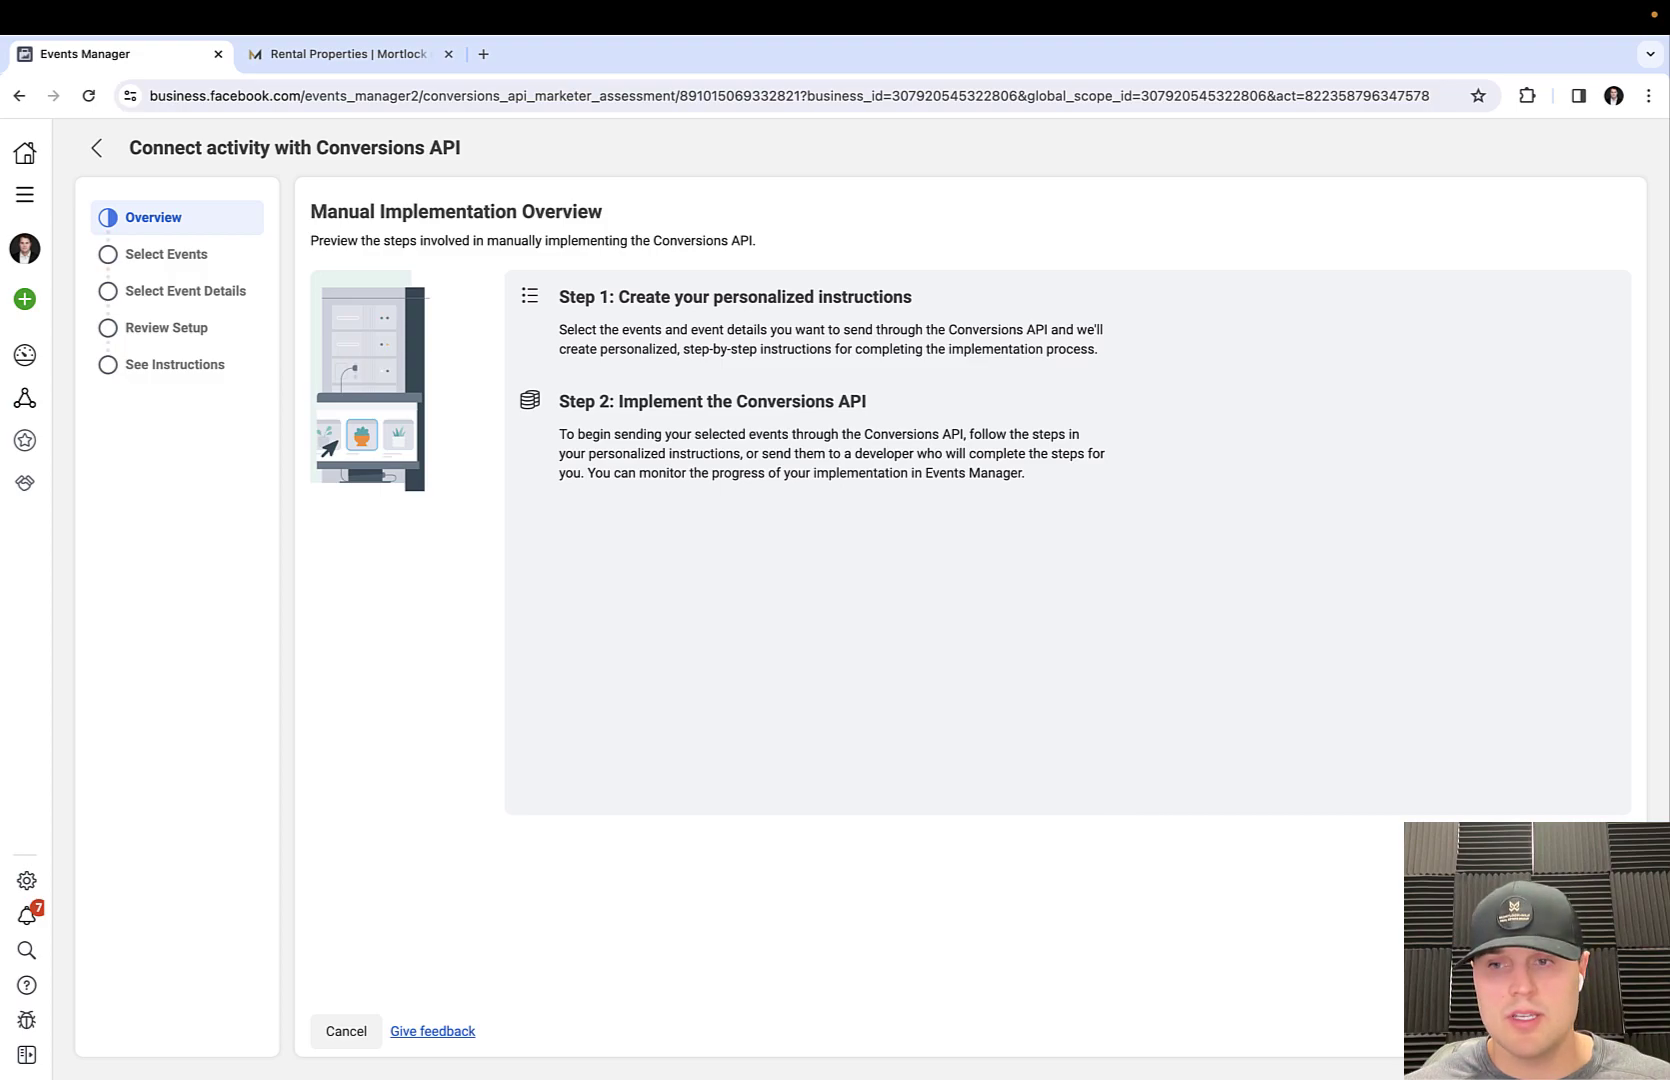
click(722, 383)
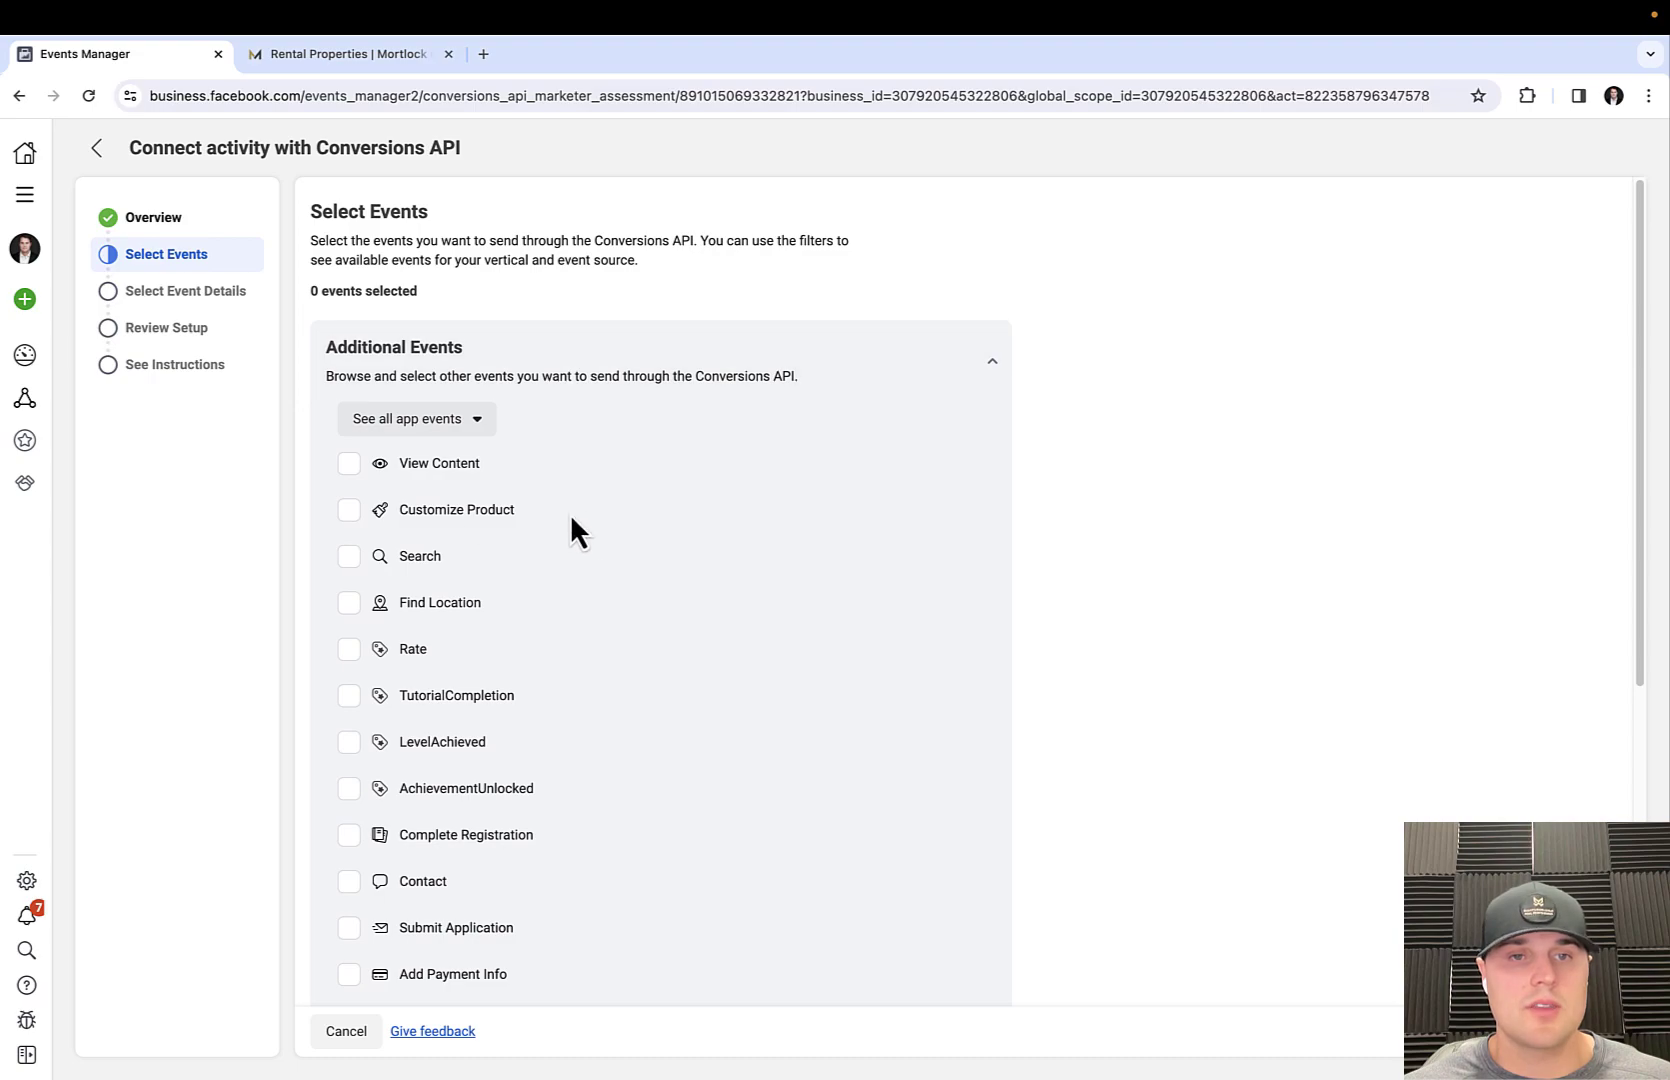
Step: Select the View Content, Search and Find Location events to send through the Conversions API and continue to the event details
click(350, 468)
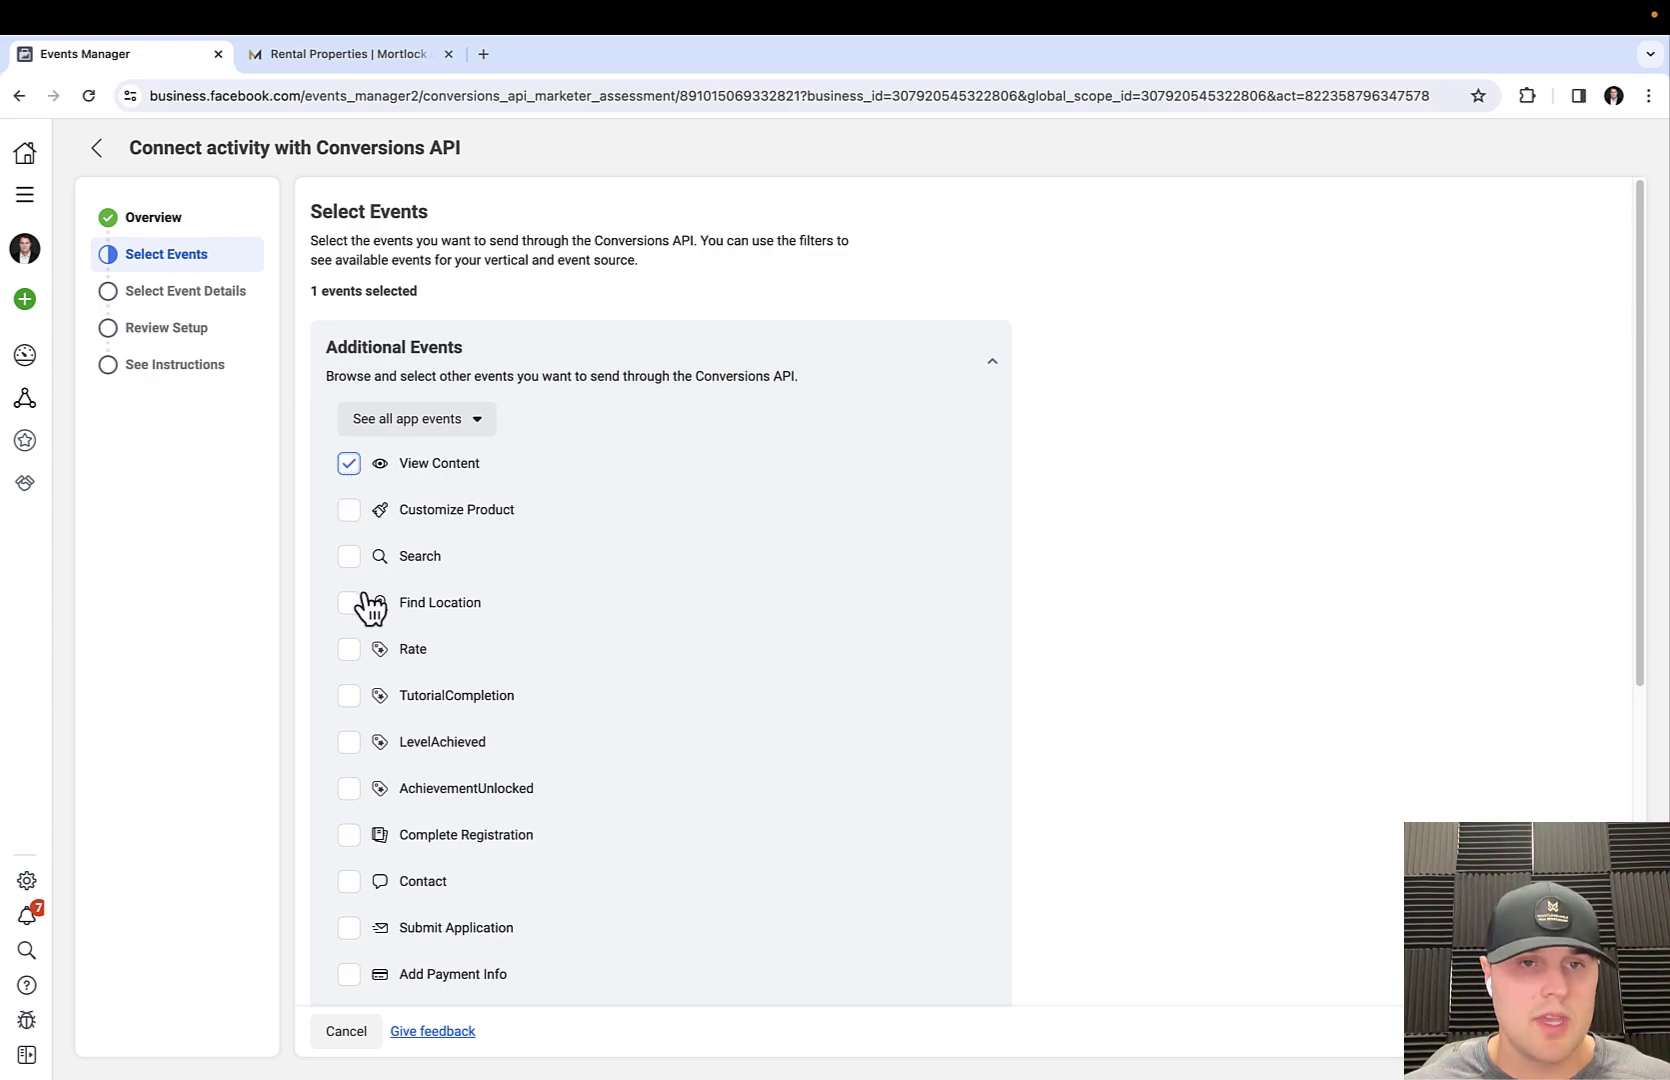
click(349, 556)
click(350, 603)
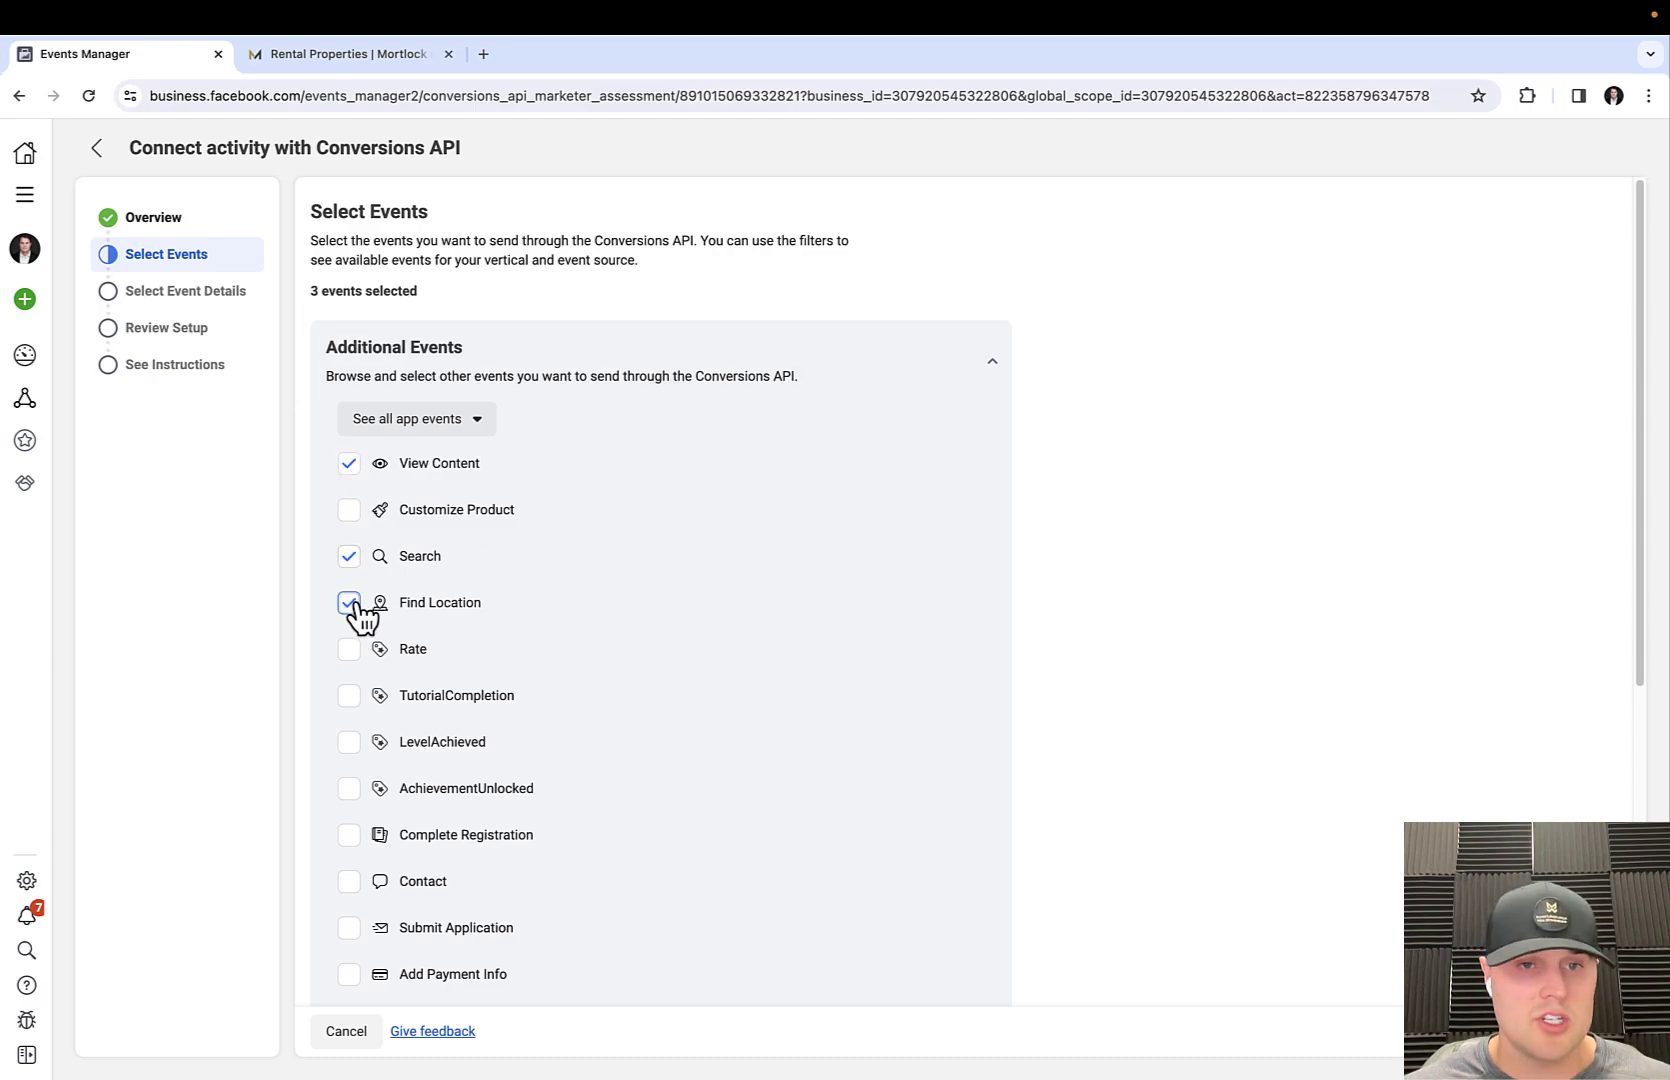
scroll(343, 813, down, 3)
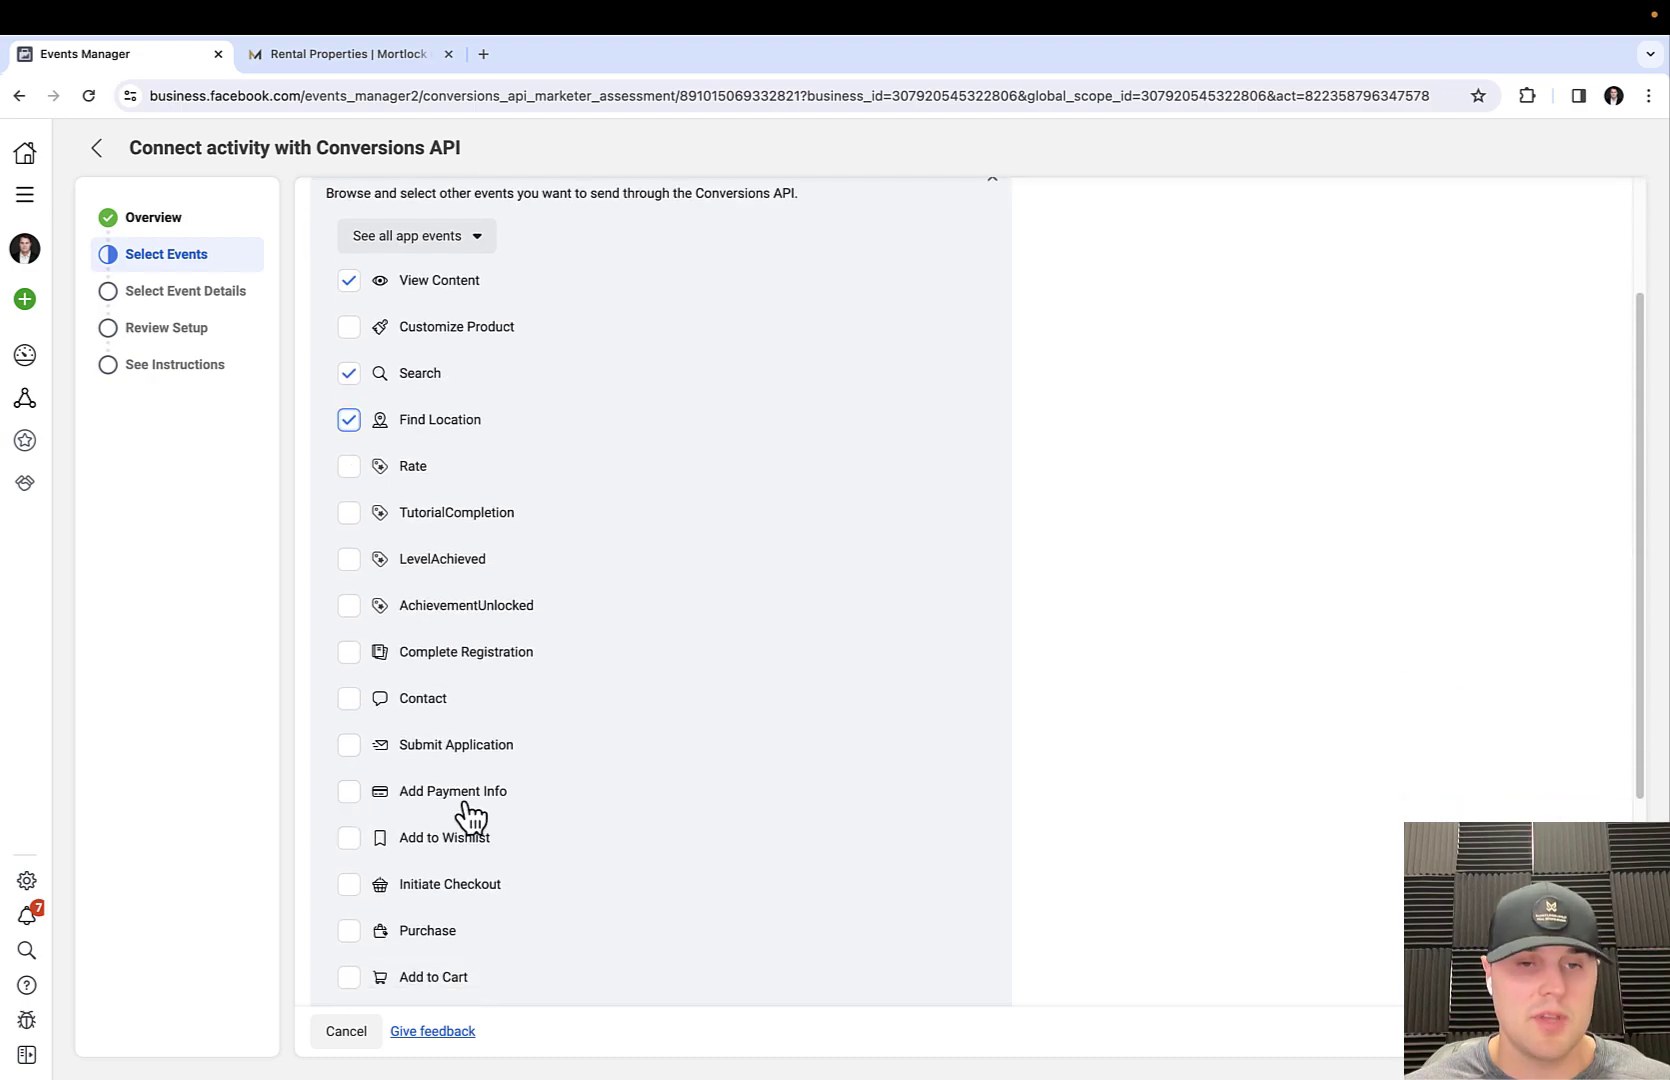
scroll(496, 803, down, 2)
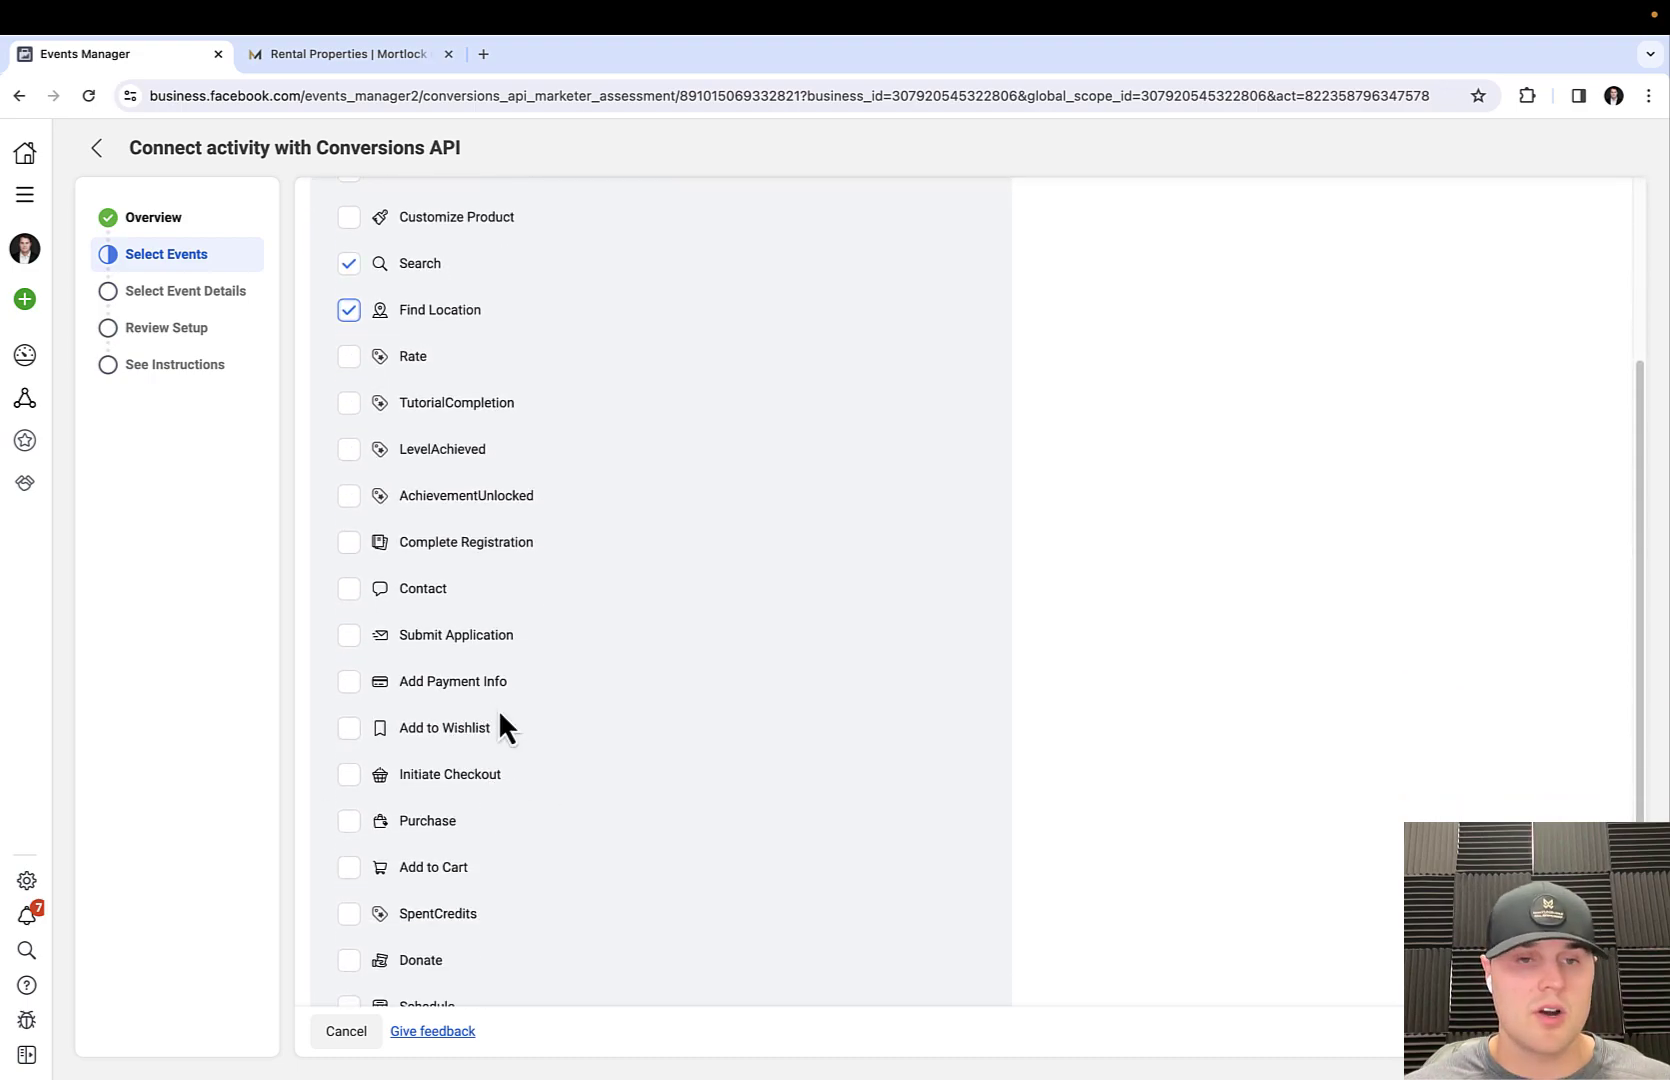
scroll(498, 722, down, 2)
scroll(510, 792, down, 2)
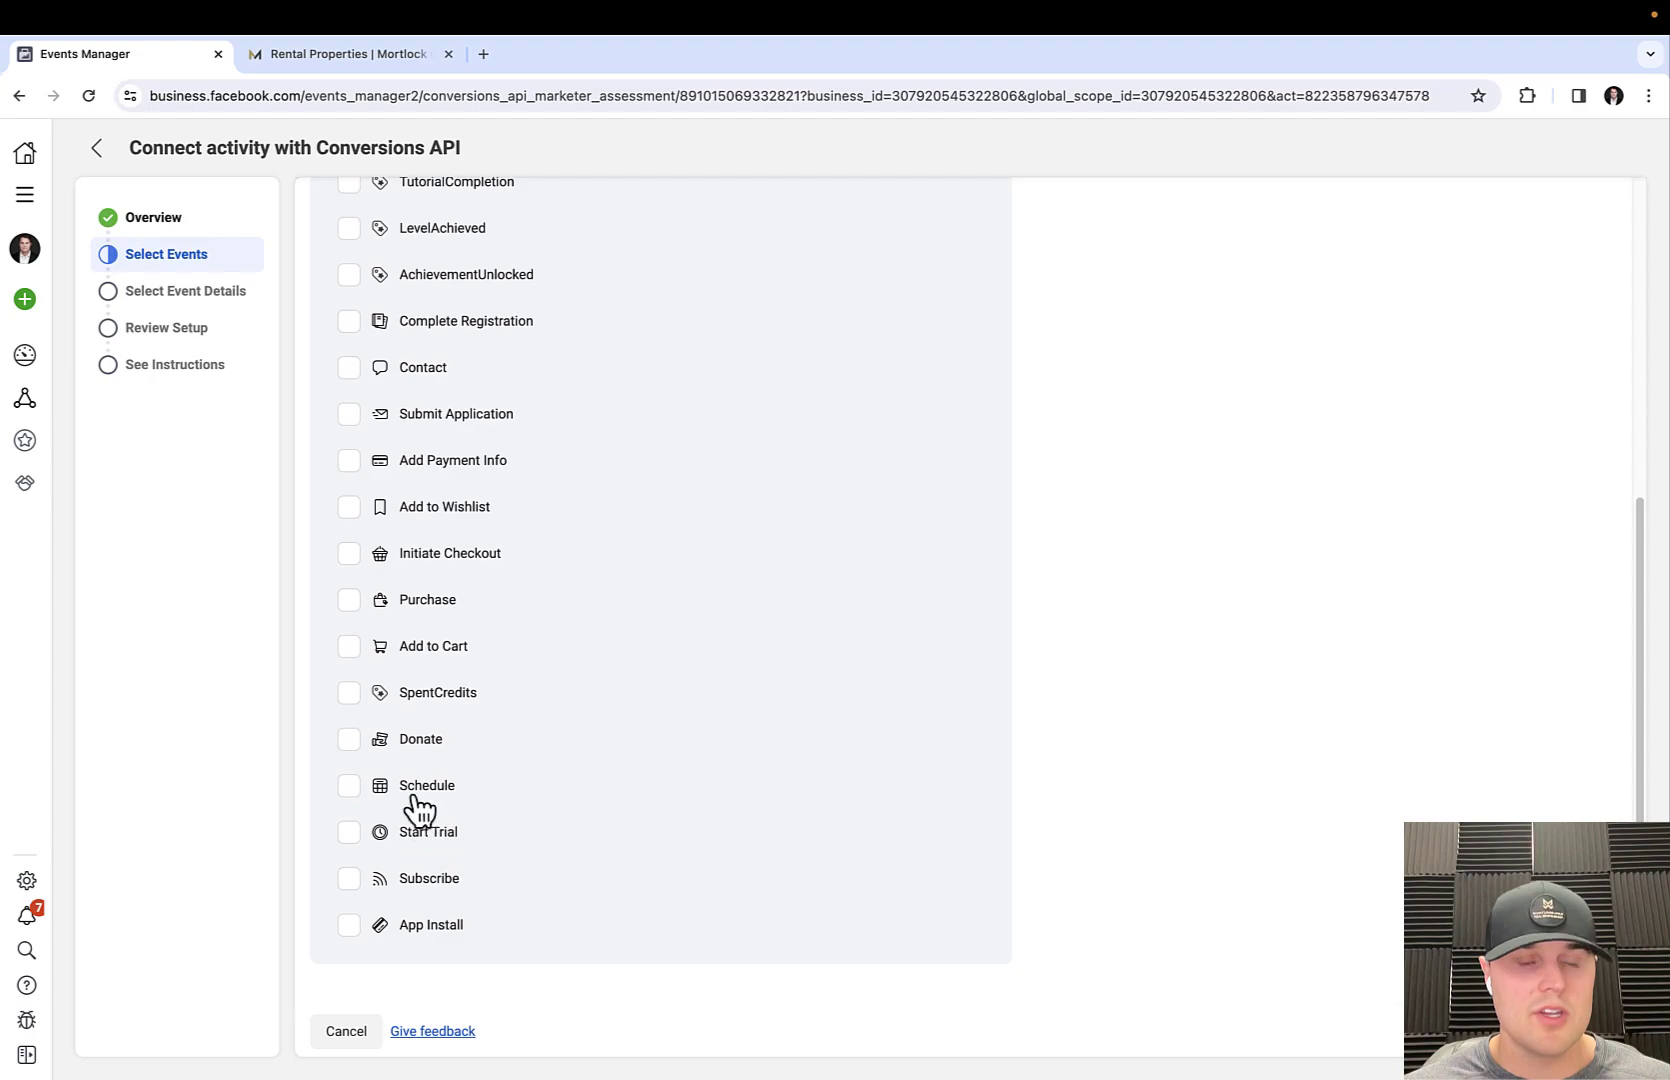
scroll(416, 812, up, 9)
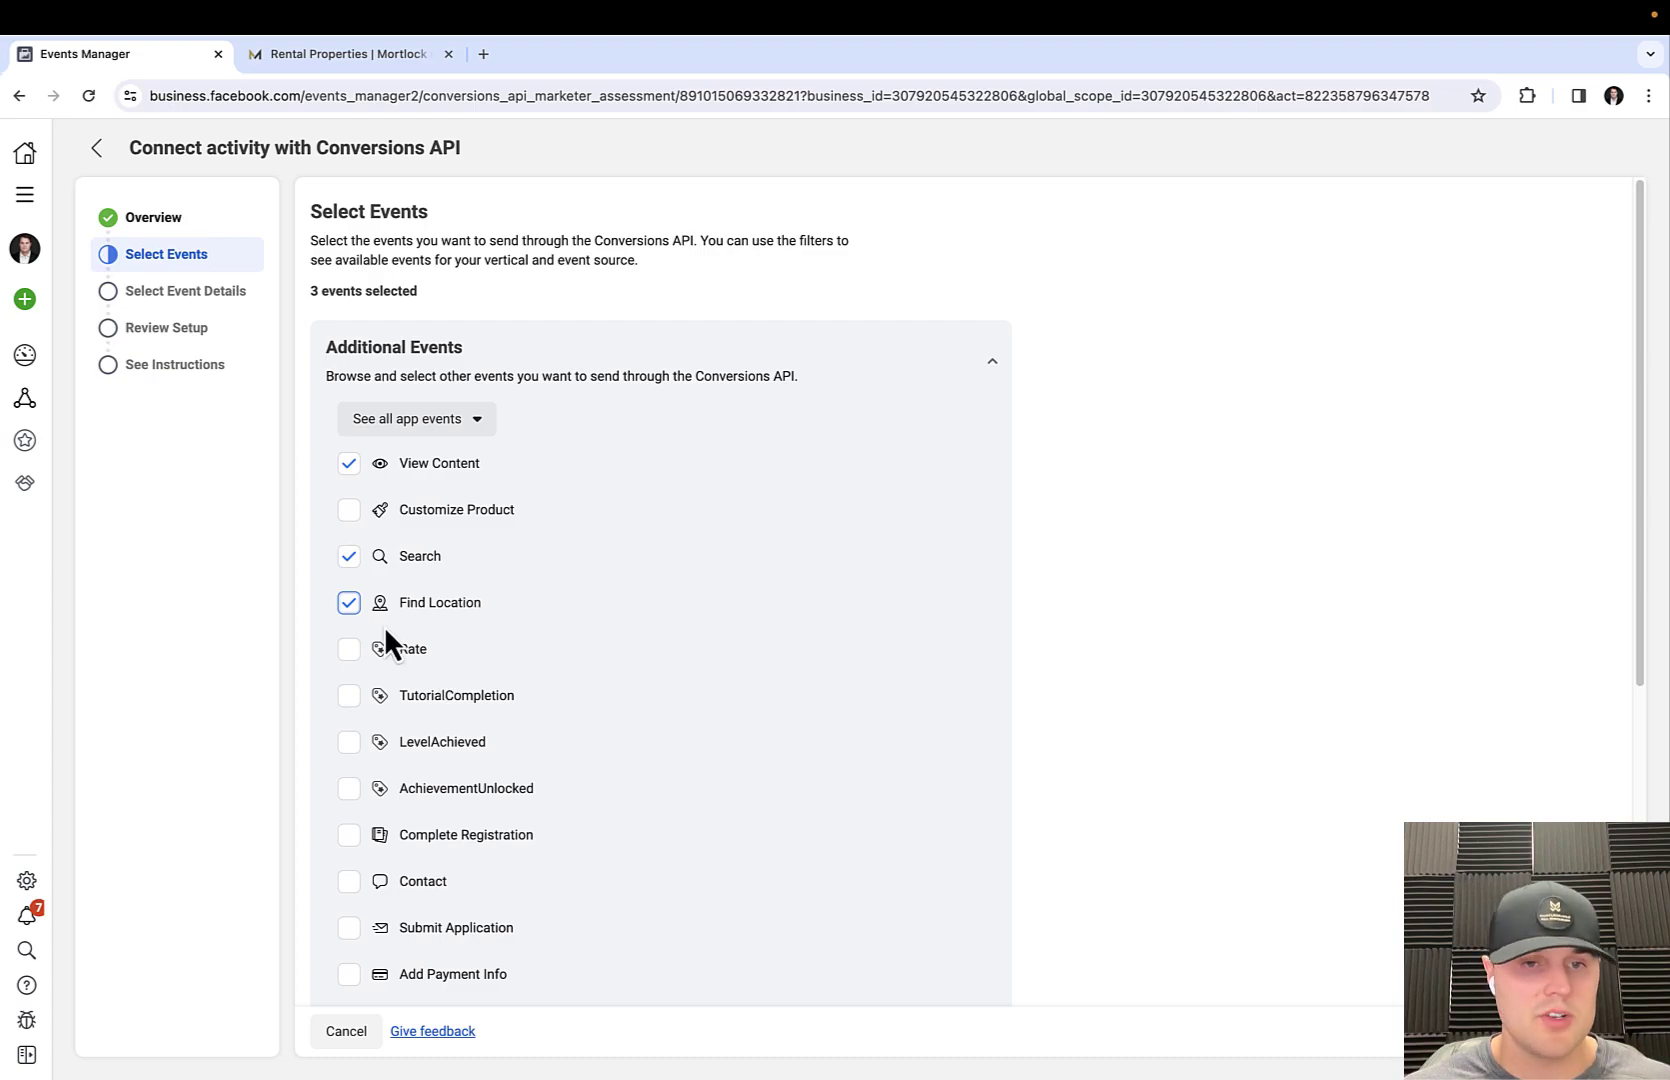
scroll(386, 640, down, 1)
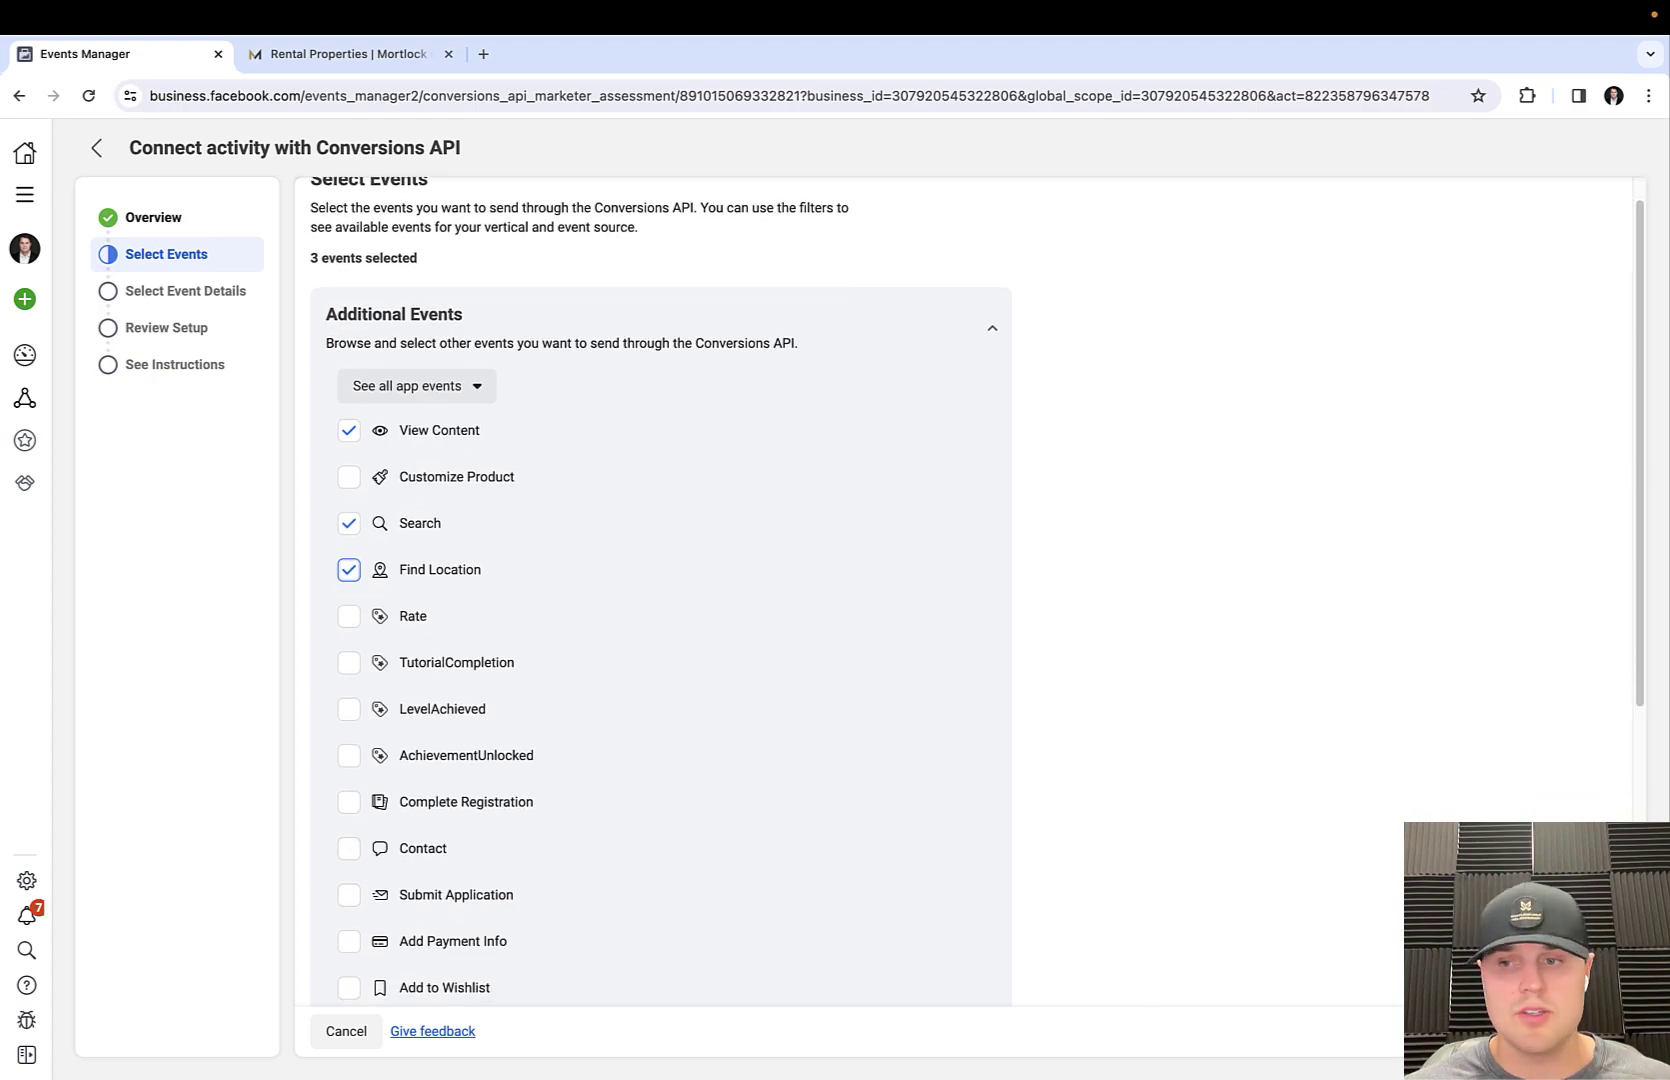
click(1601, 1031)
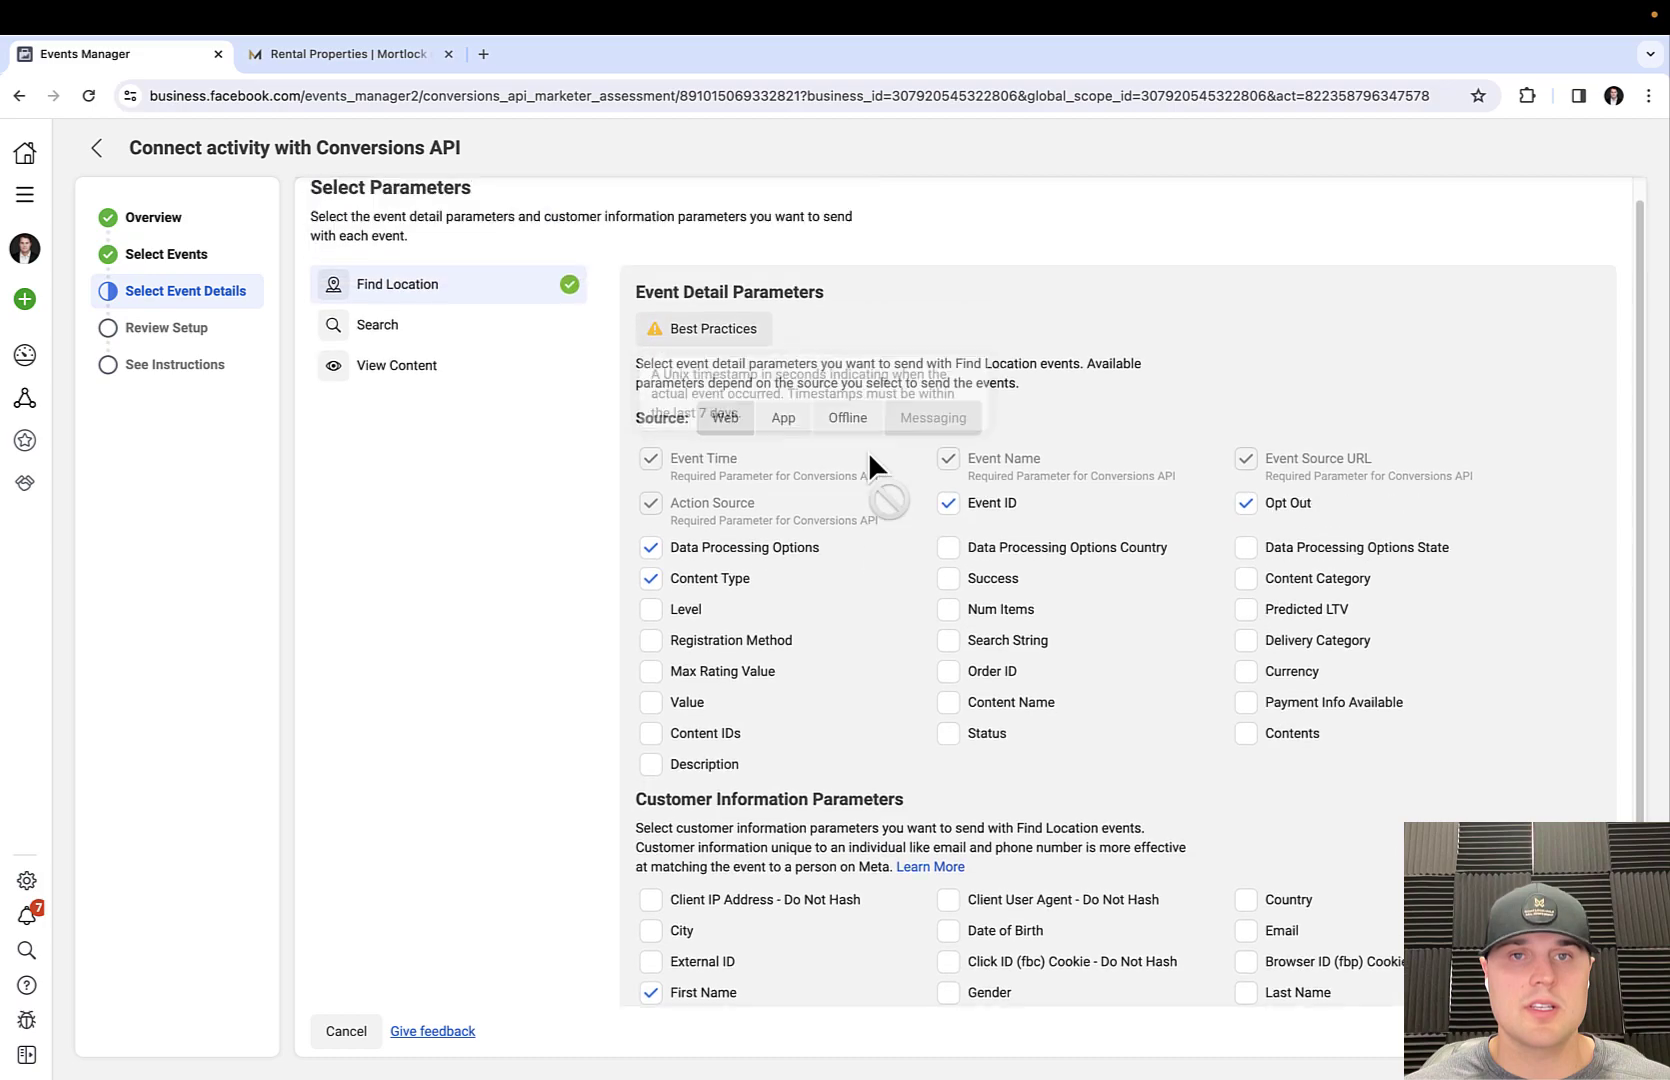
Step: Include City, External ID, Date of Birth, Gender, State, Country, Email, Last Name and Subscription ID as customer information parameters for Find Location
scroll(793, 530, down, 1)
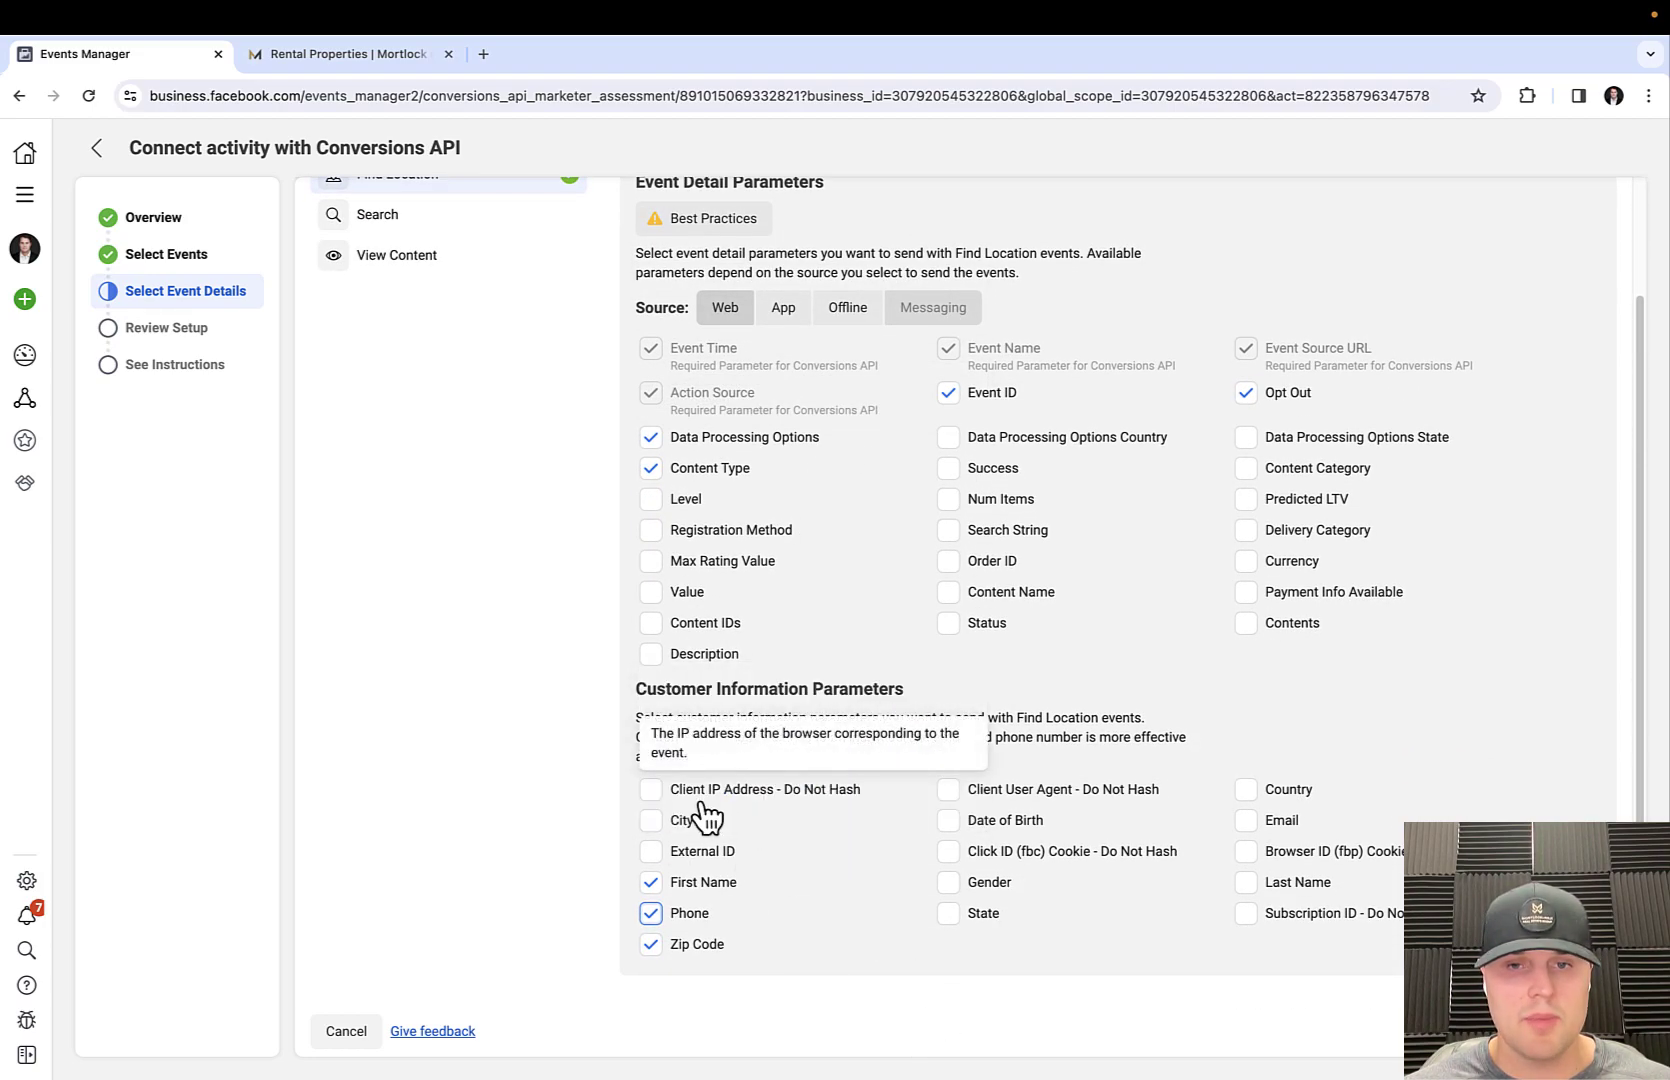
click(650, 820)
click(650, 851)
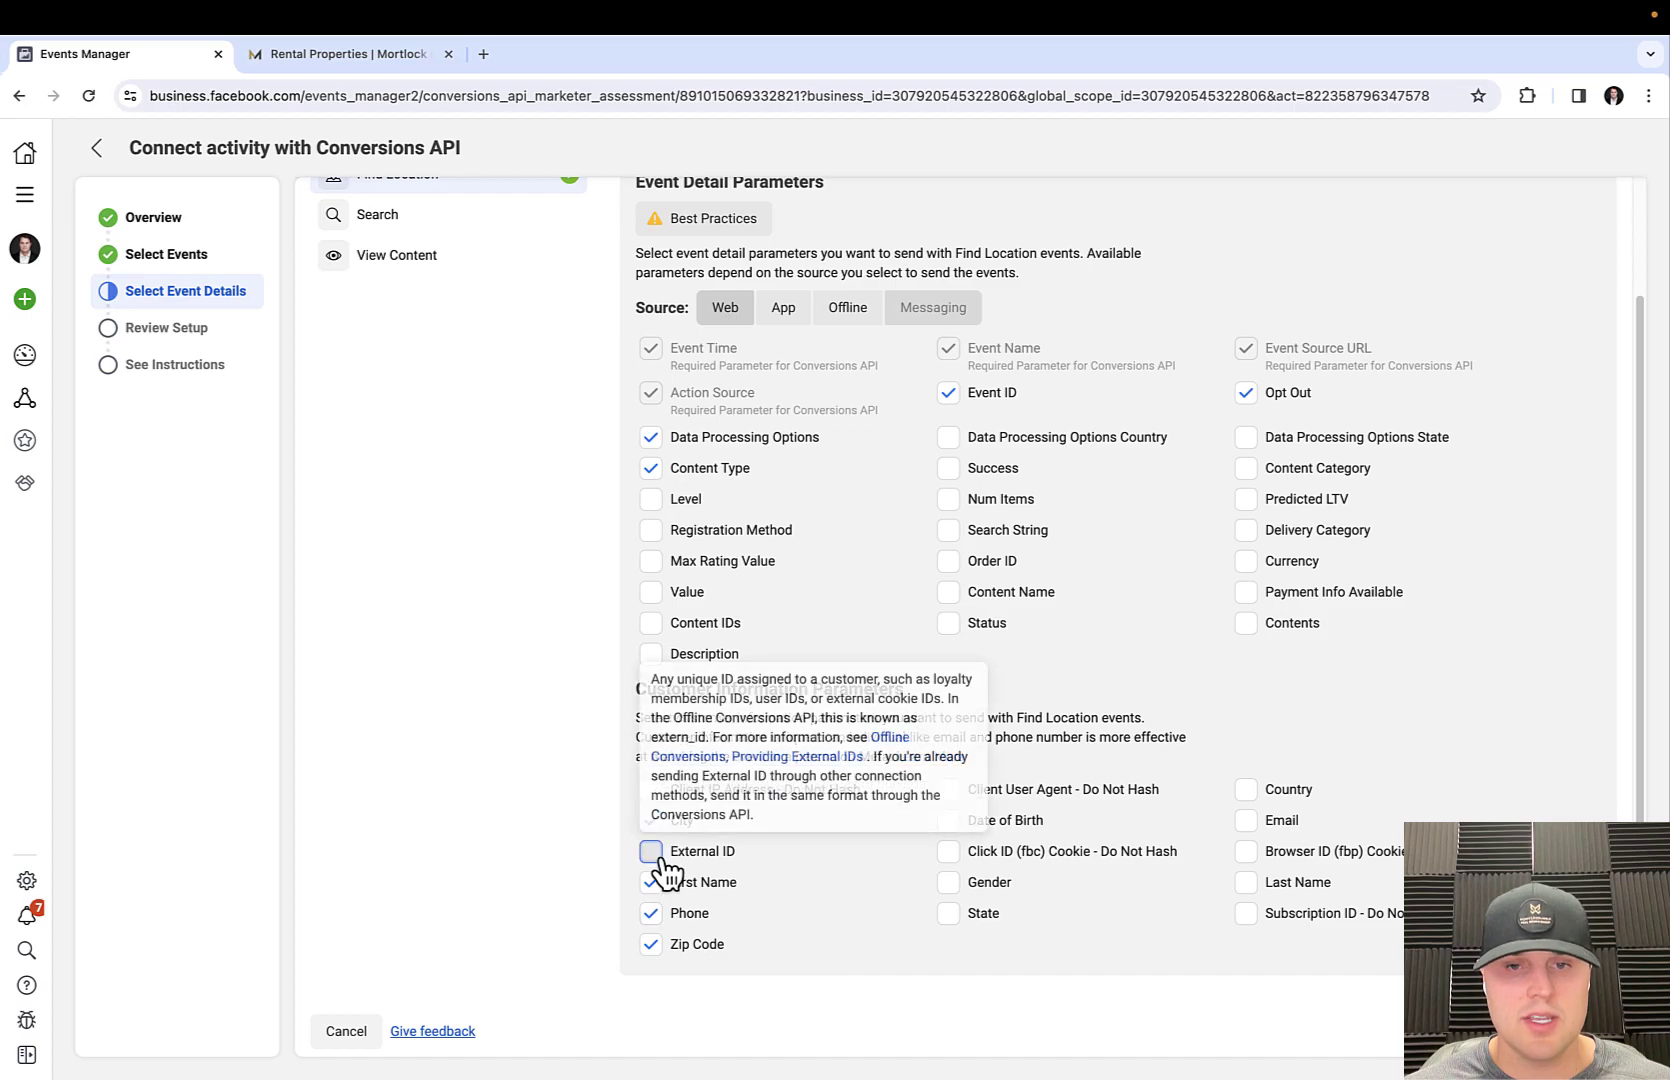
click(948, 820)
click(948, 913)
click(1246, 790)
click(1246, 820)
click(1246, 882)
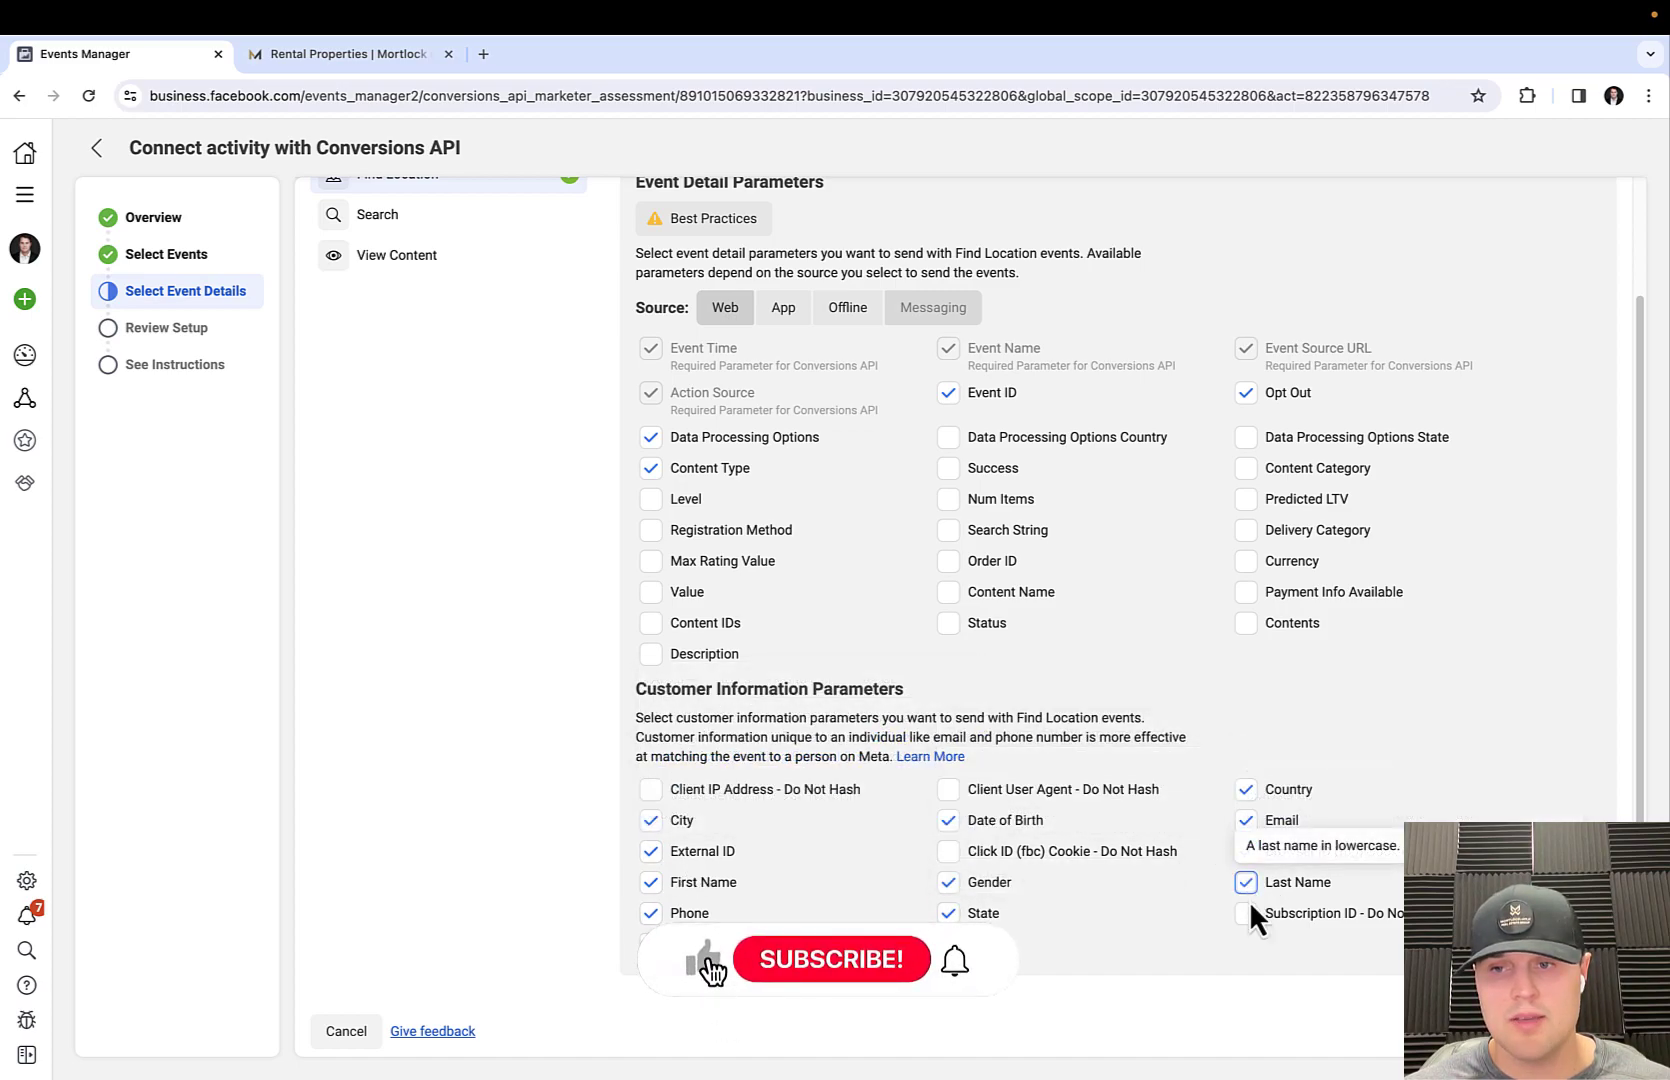
click(1246, 913)
Step: Add the Data Processing Options State, Content Category, Predicted LTV, Delivery Category, Currency, Payment Info Available, Contents and Status event detail parameters to Find Location
click(1246, 437)
click(1246, 468)
click(1246, 499)
click(1246, 530)
click(1246, 561)
click(1246, 592)
click(1246, 623)
click(948, 623)
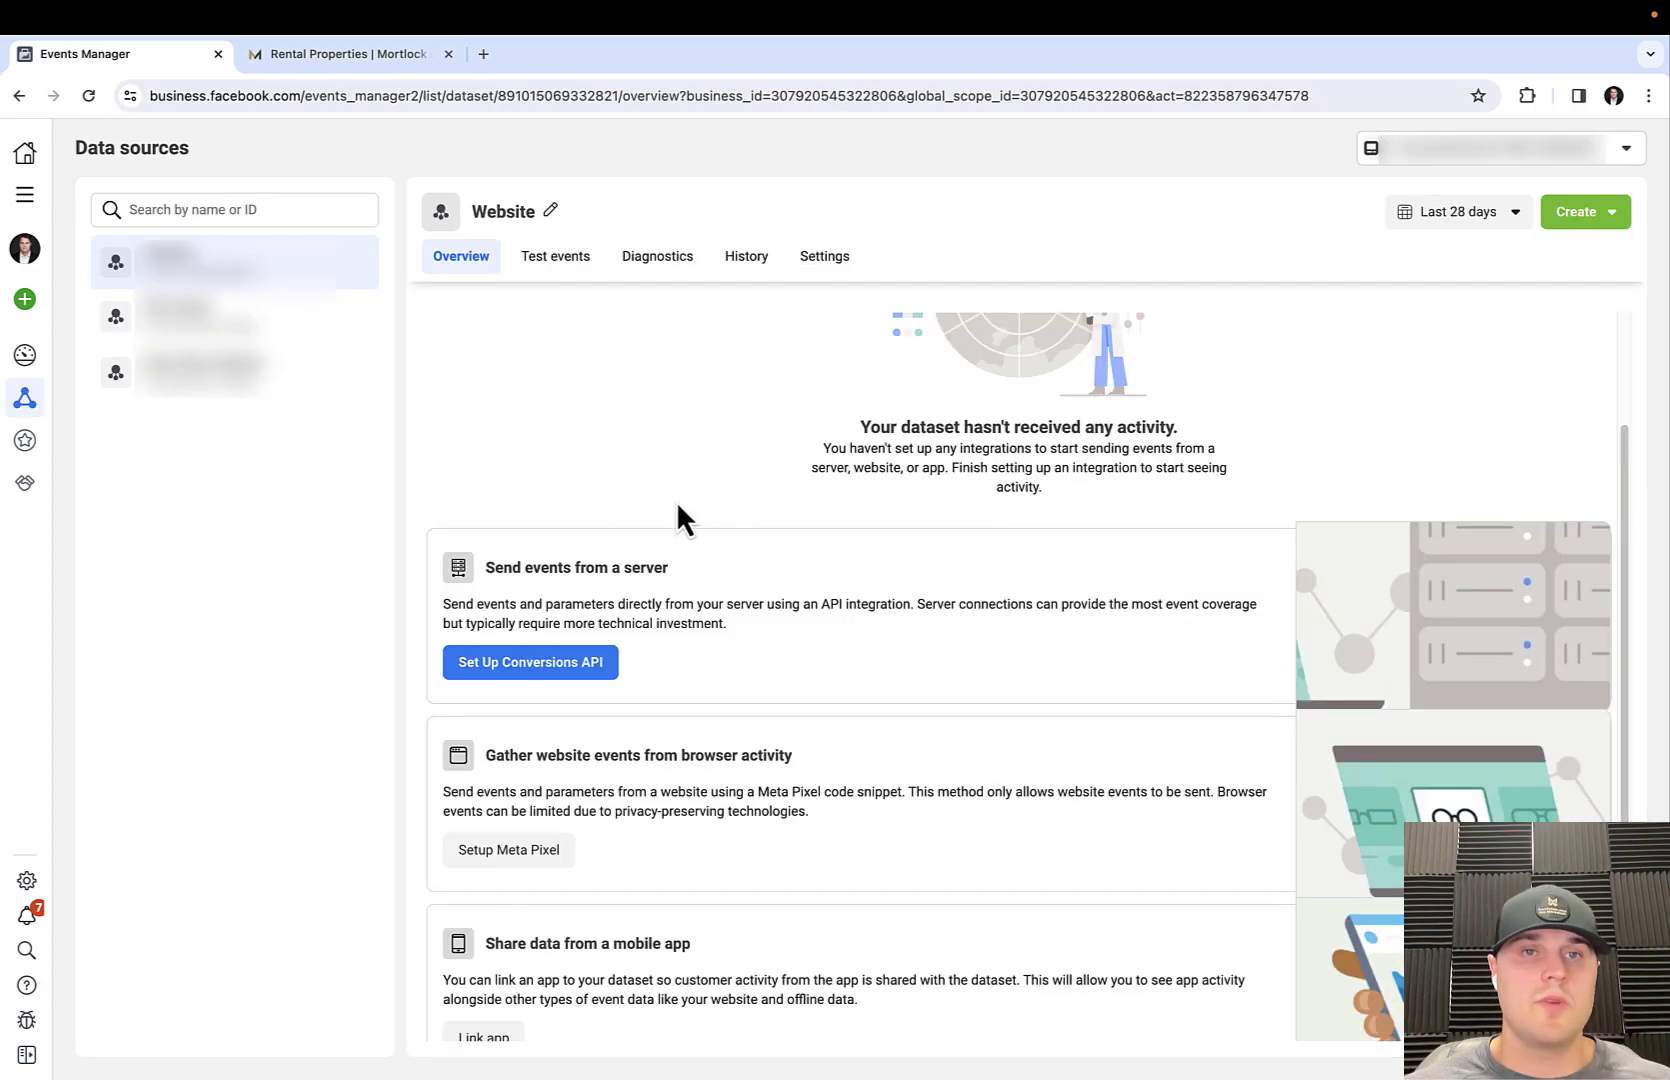
Step: Start the Meta Pixel setup for the Website dataset, copy the pixel's base code and continue to Automatic Advanced Matching
scroll(721, 549, down, 2)
scroll(767, 532, down, 3)
click(517, 655)
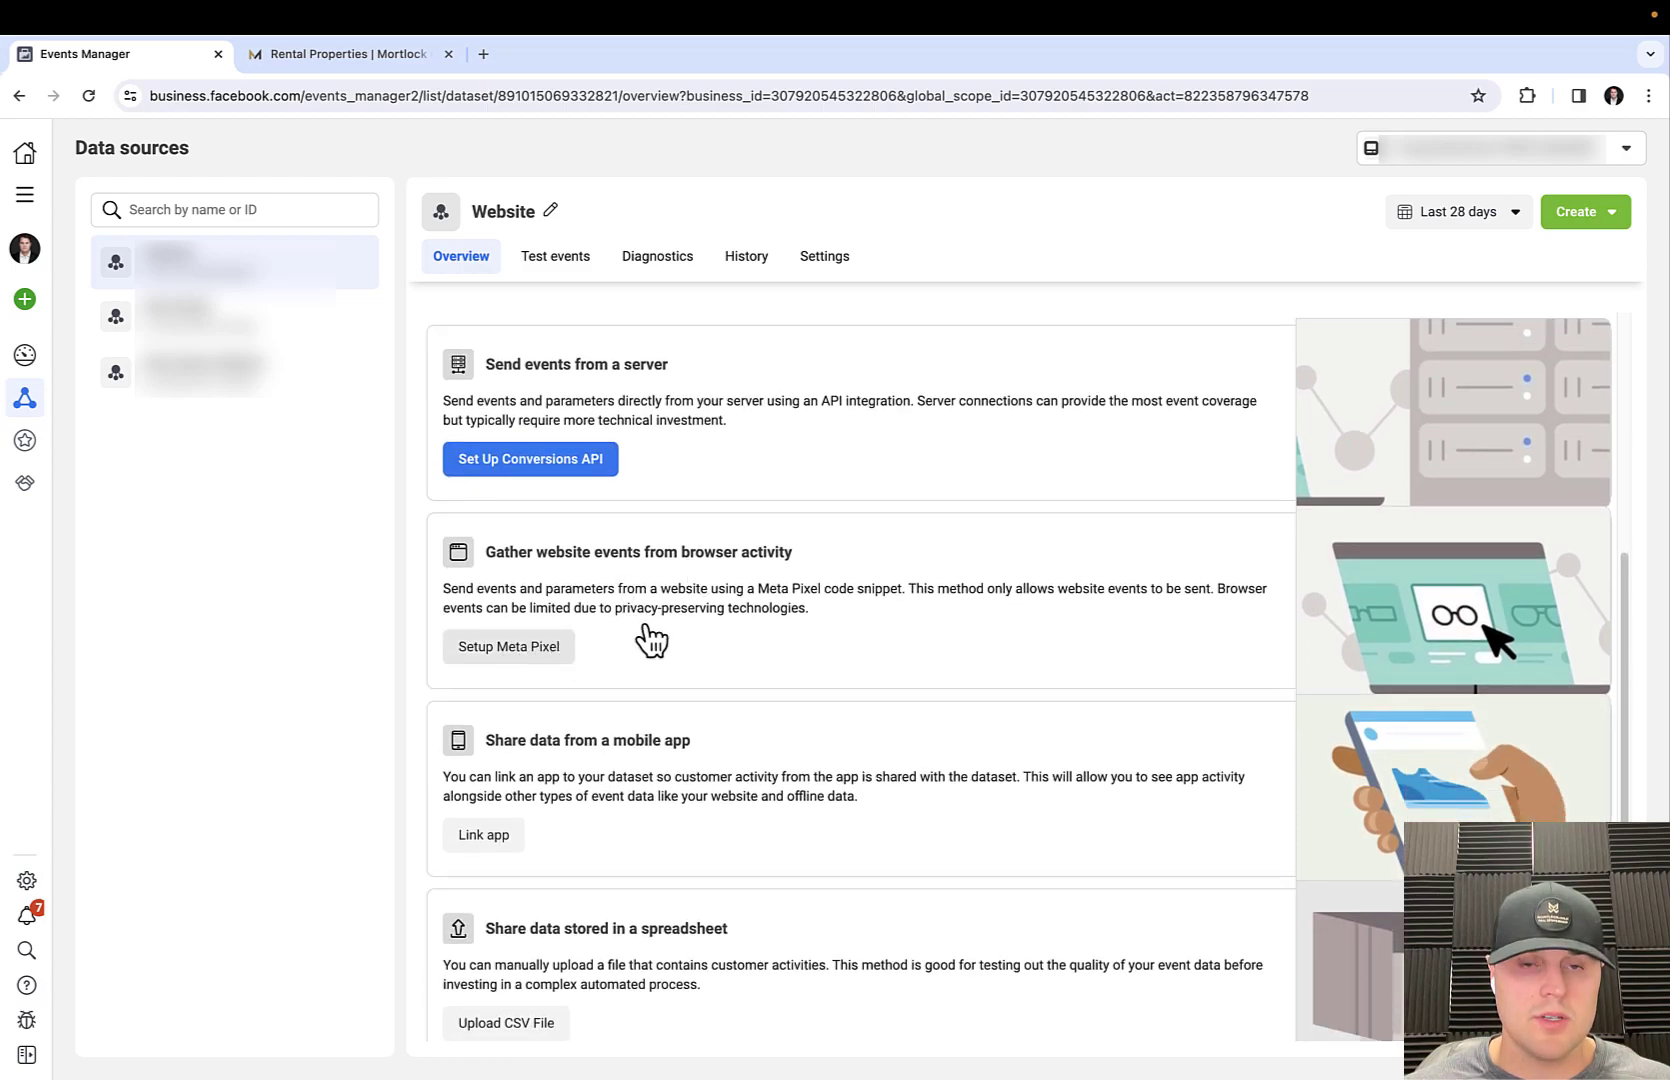
click(682, 507)
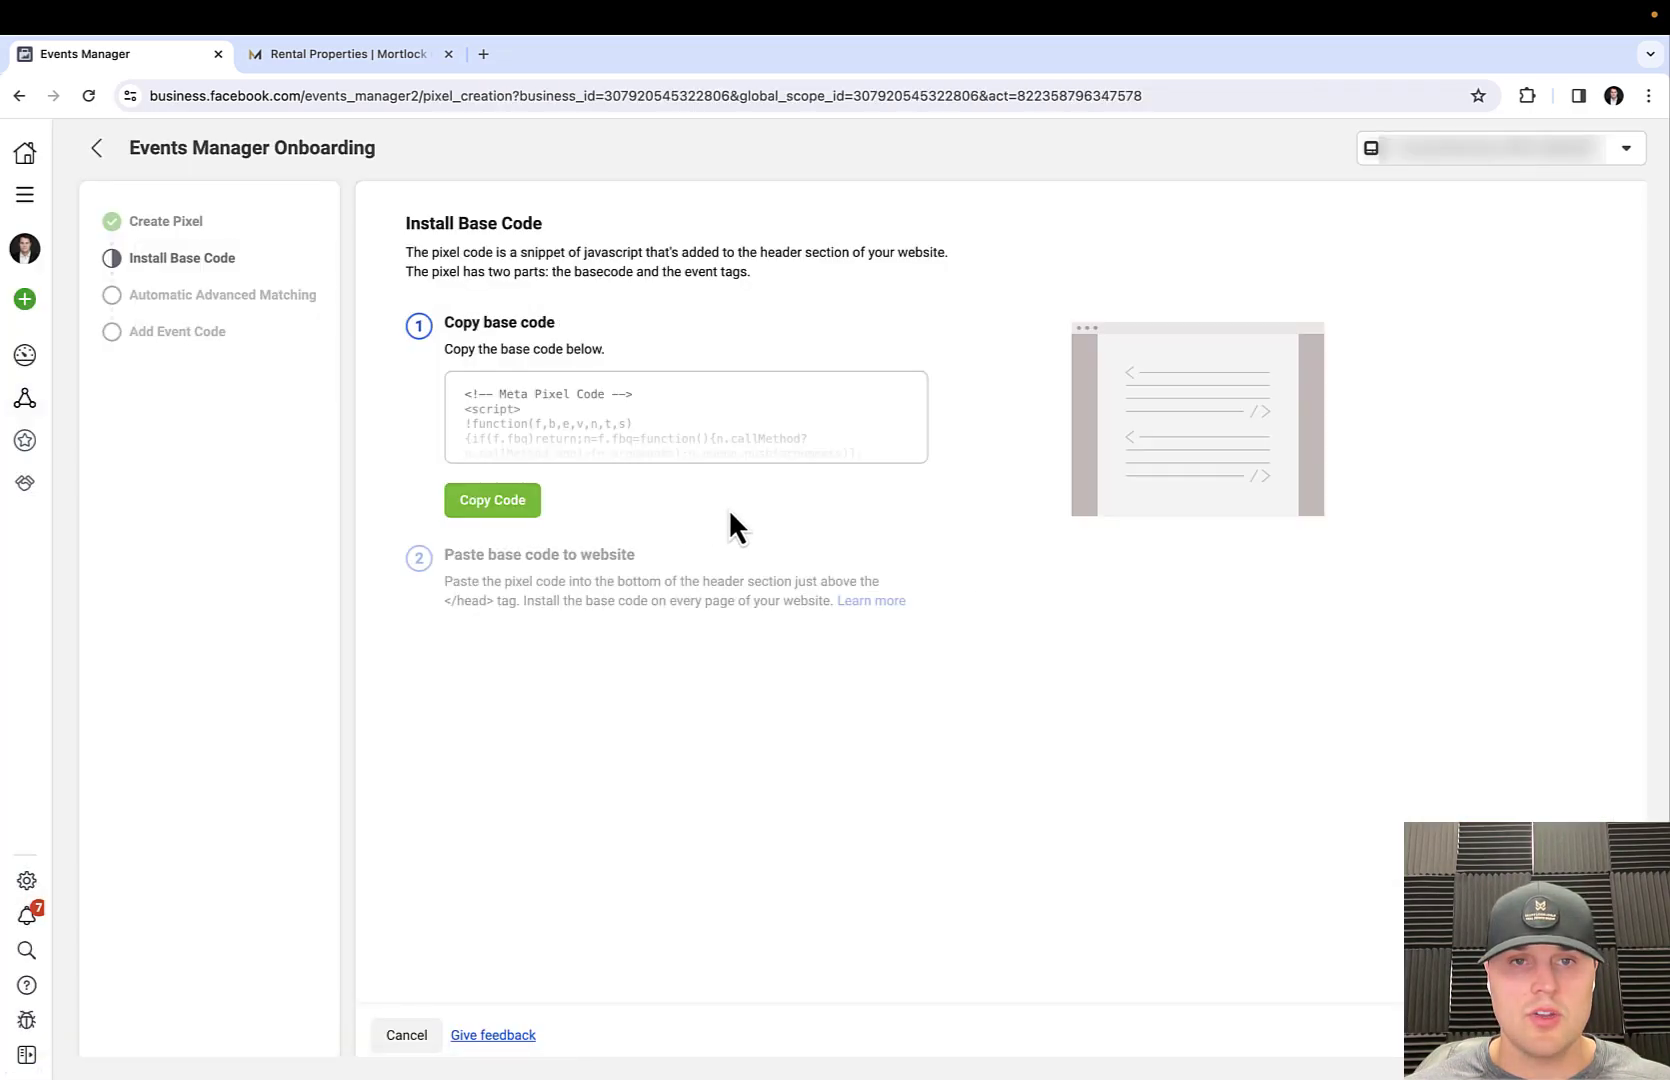
click(514, 517)
click(1594, 1035)
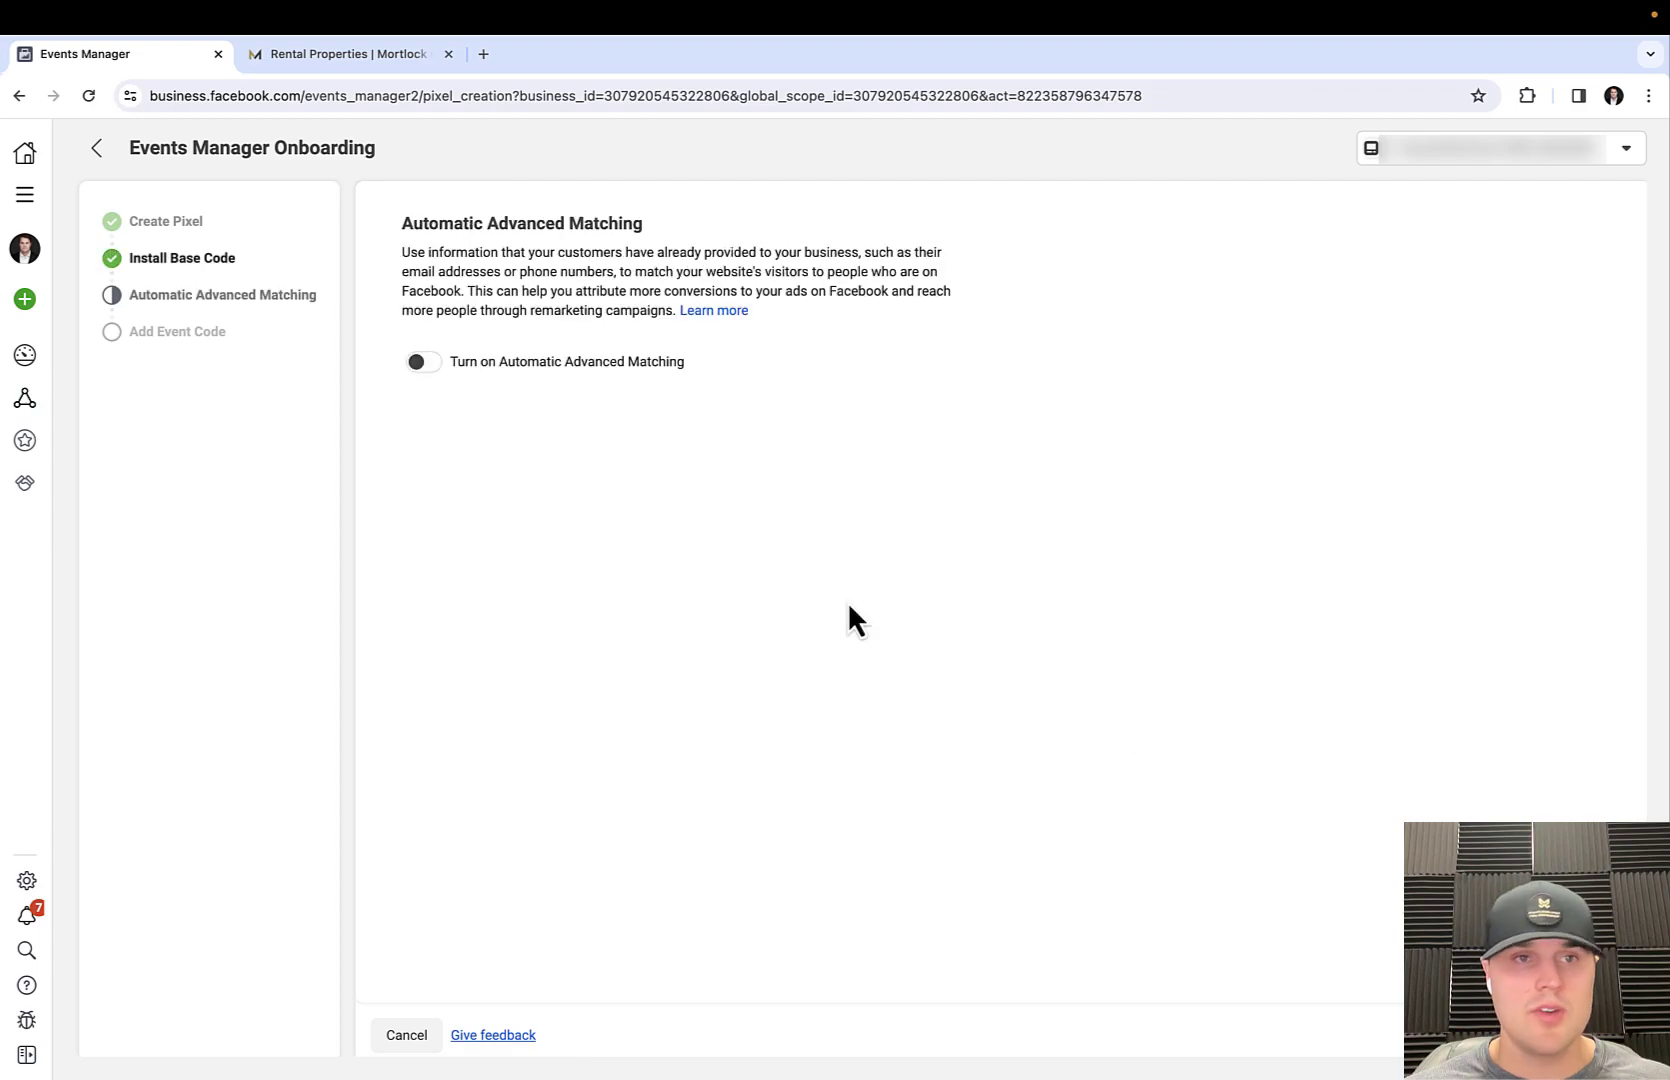
Step: Check the Mortlock Group website, then turn on Automatic Advanced Matching for the pixel and continue to adding events
click(369, 63)
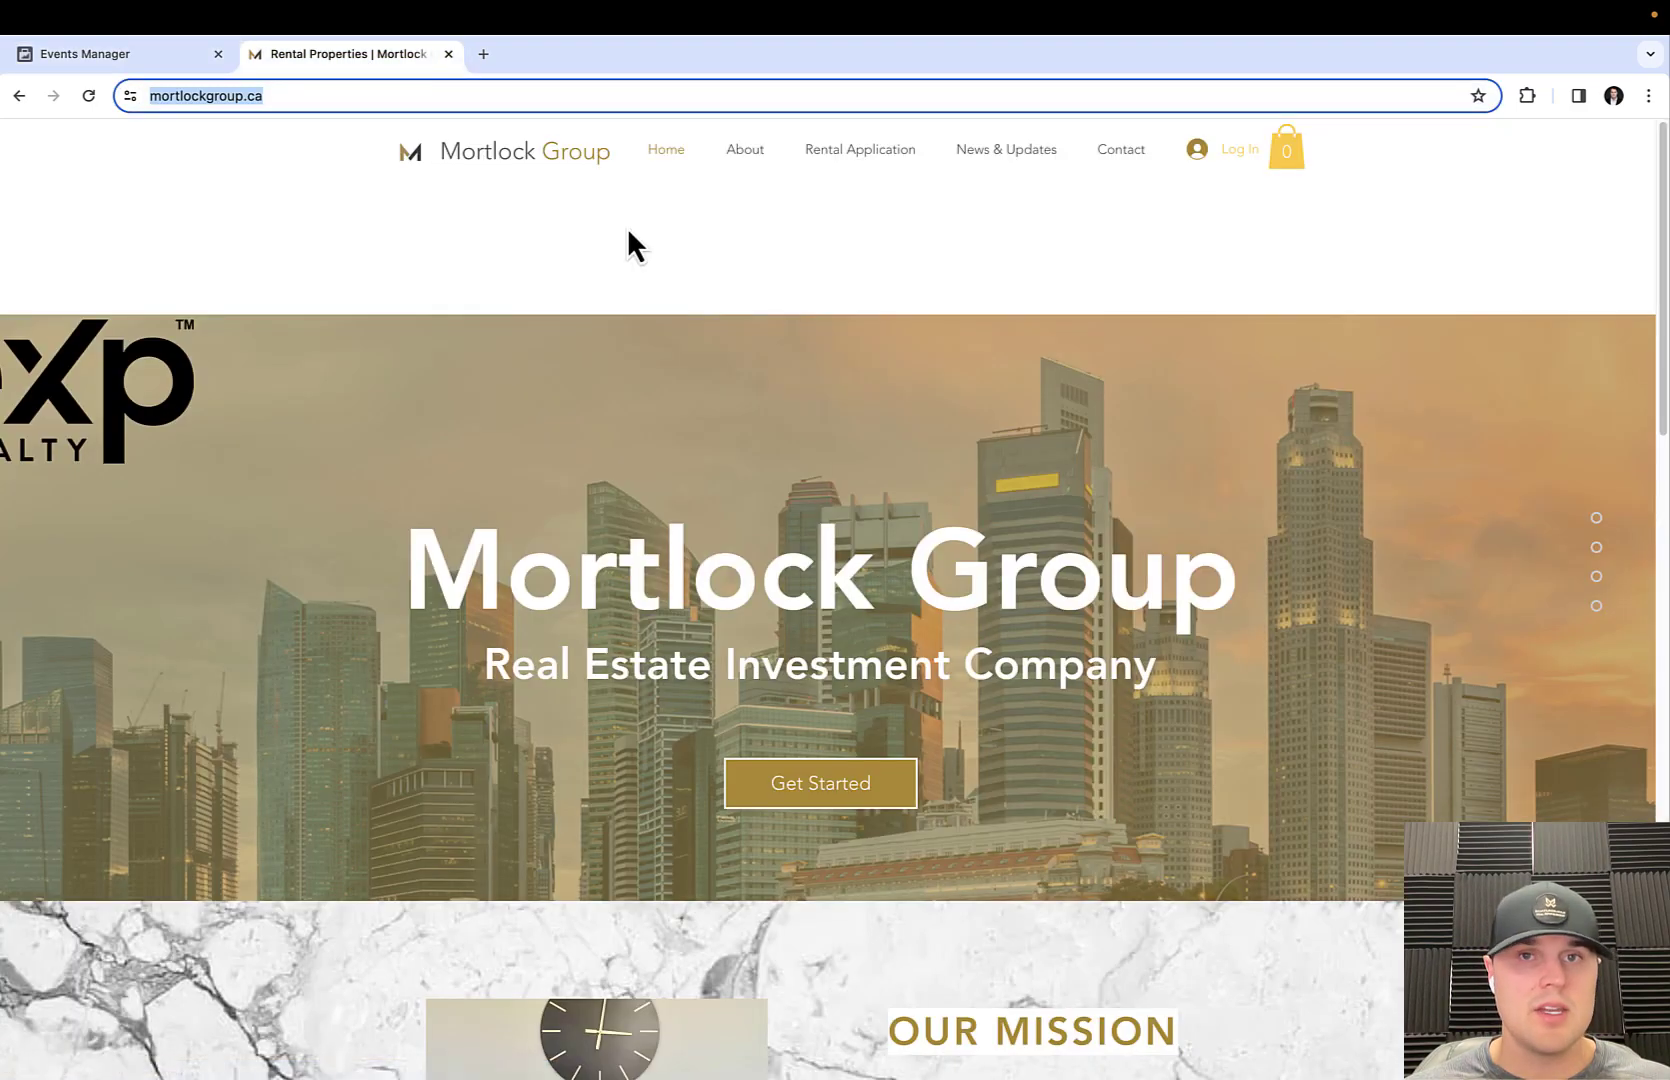
click(122, 58)
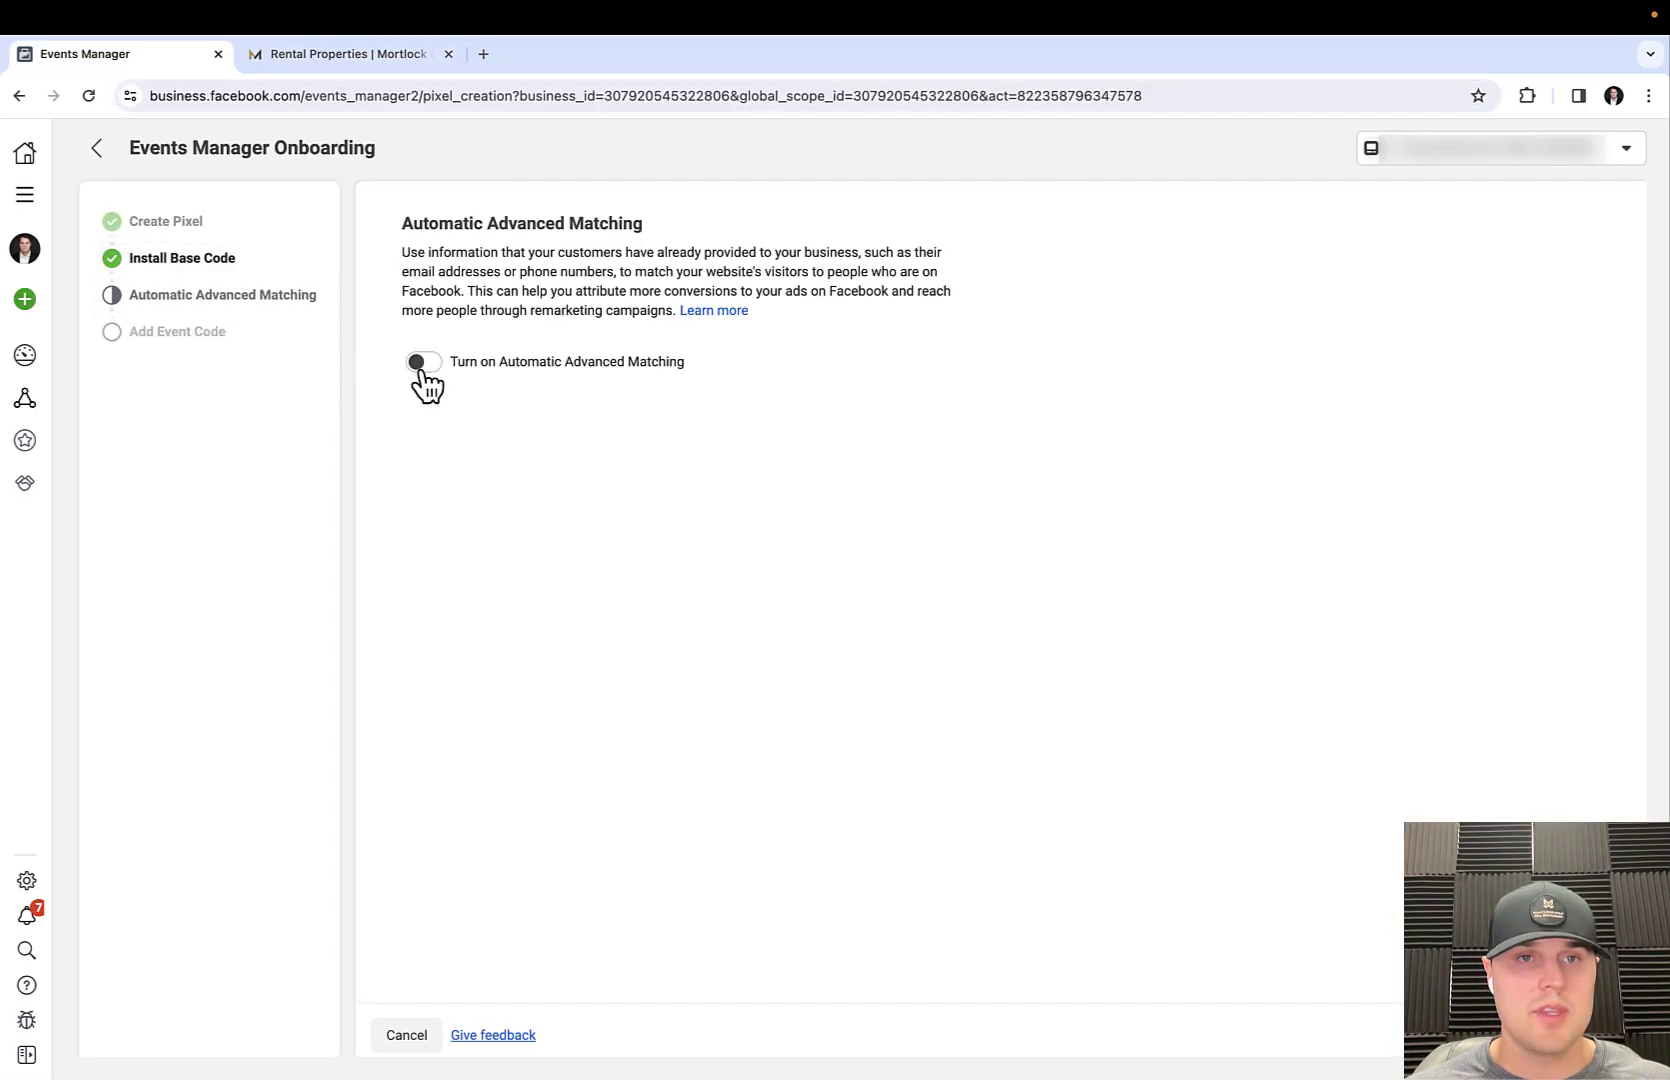
click(420, 362)
click(192, 308)
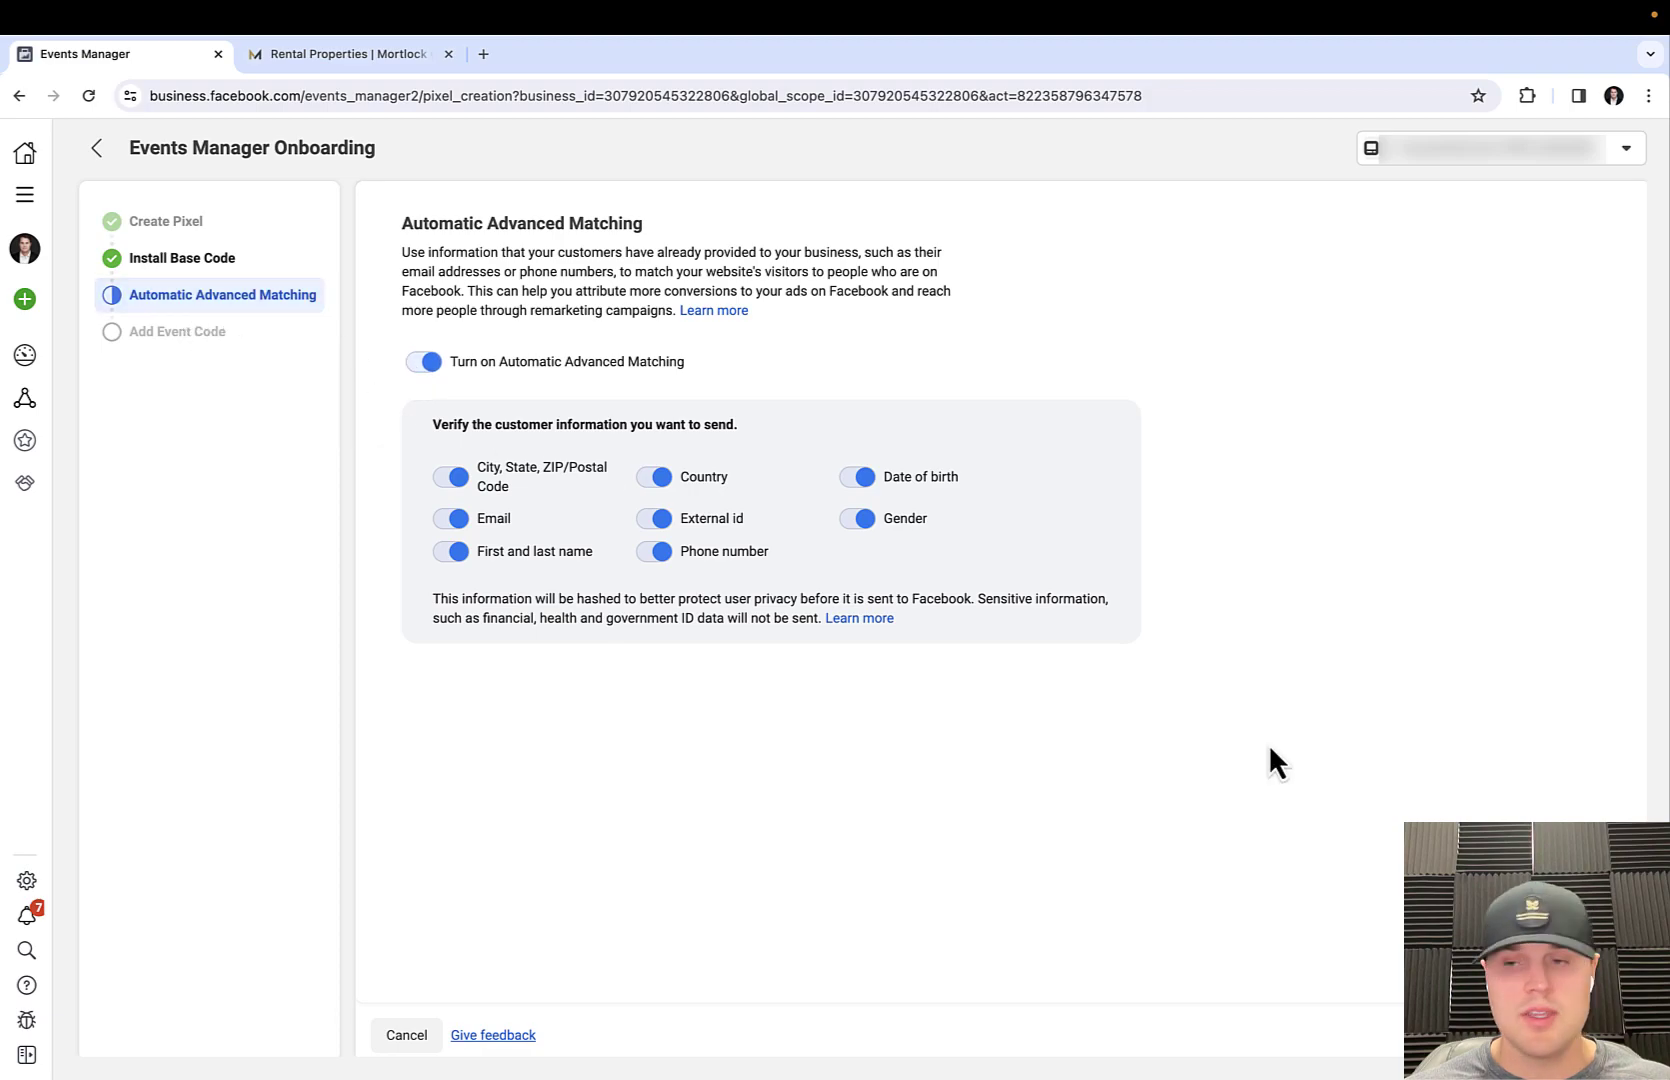
click(1592, 1035)
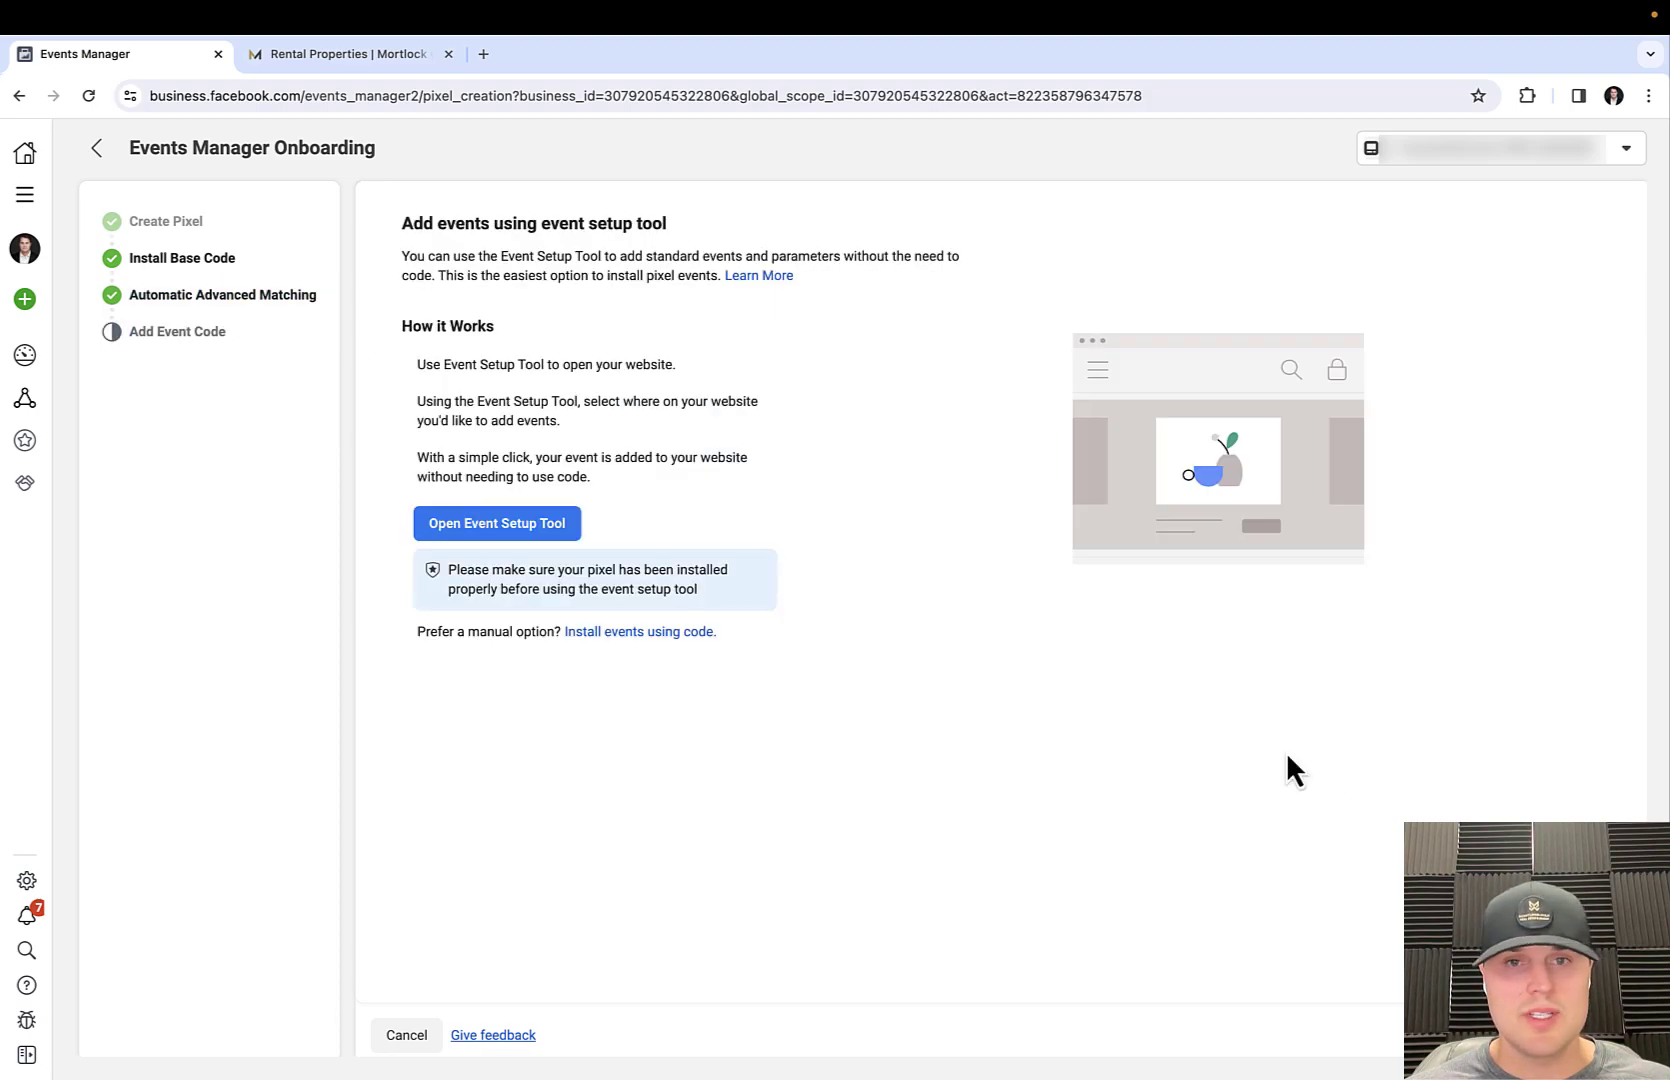
Step: Open the Event Setup Tool for adding pixel events and switch to the Mortlock Group website
click(566, 525)
click(713, 513)
click(350, 54)
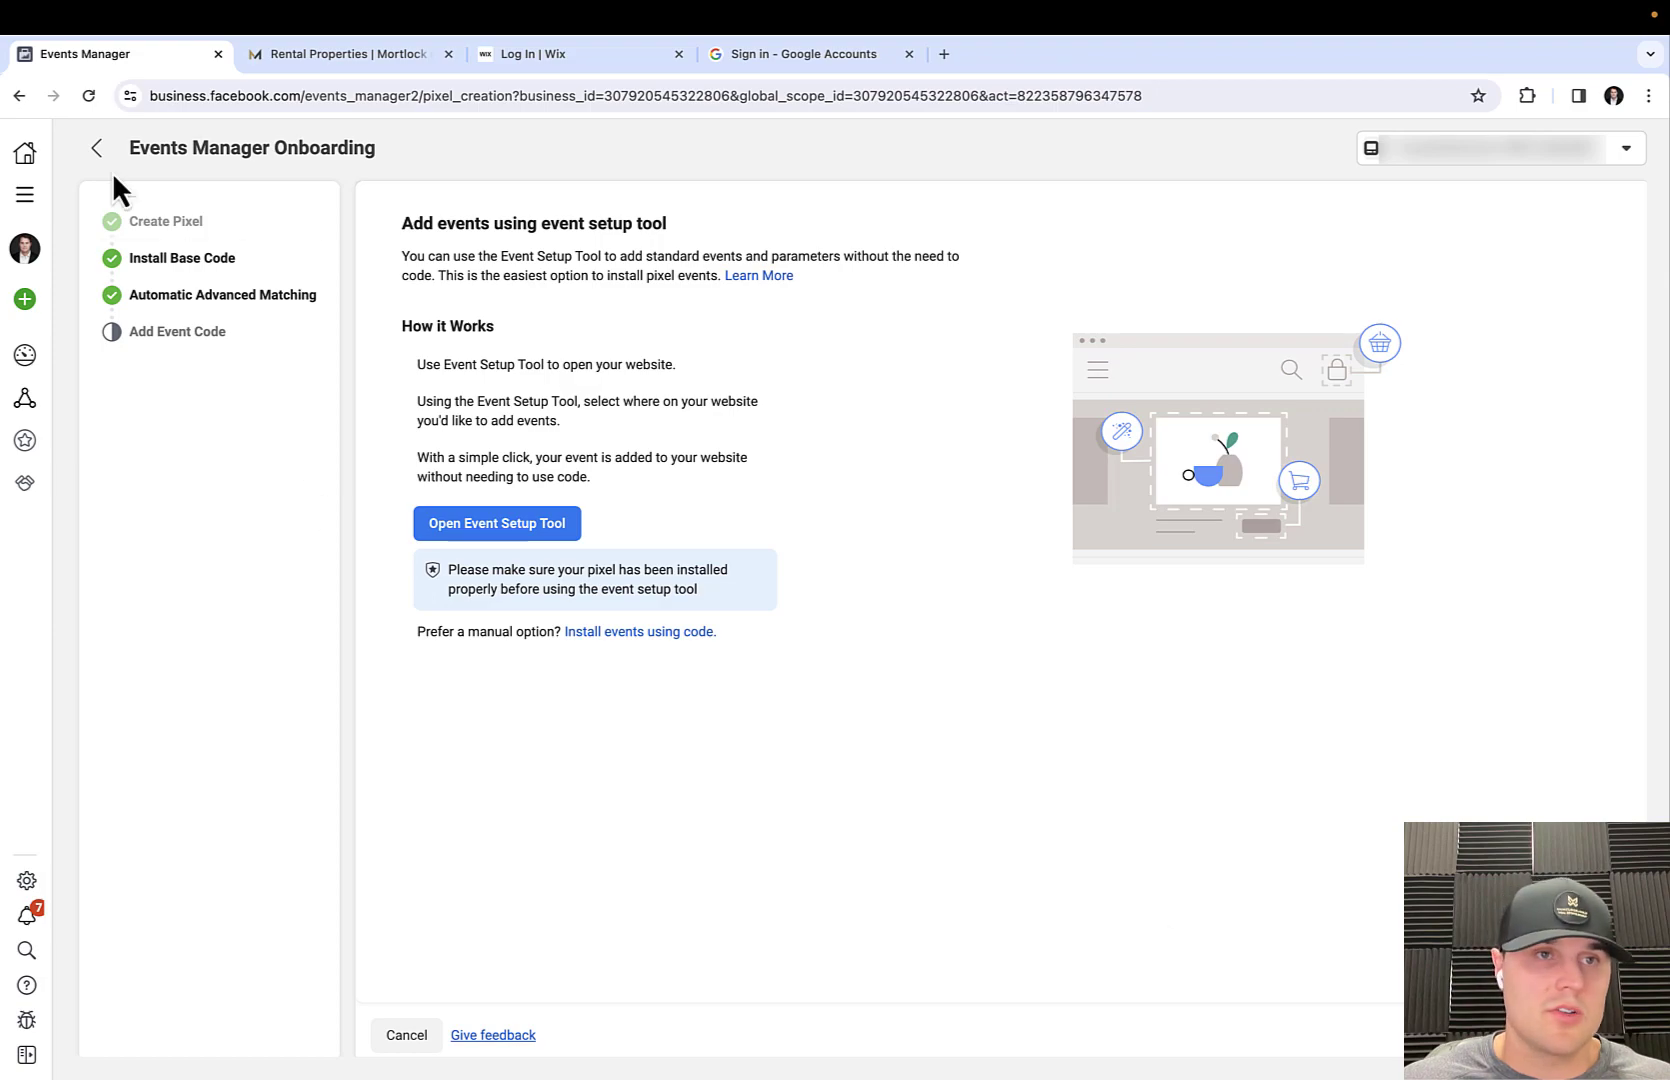
Step: Return to the data sources, examine the Real Geeks dataset's activity and event list, and open its test events
click(96, 147)
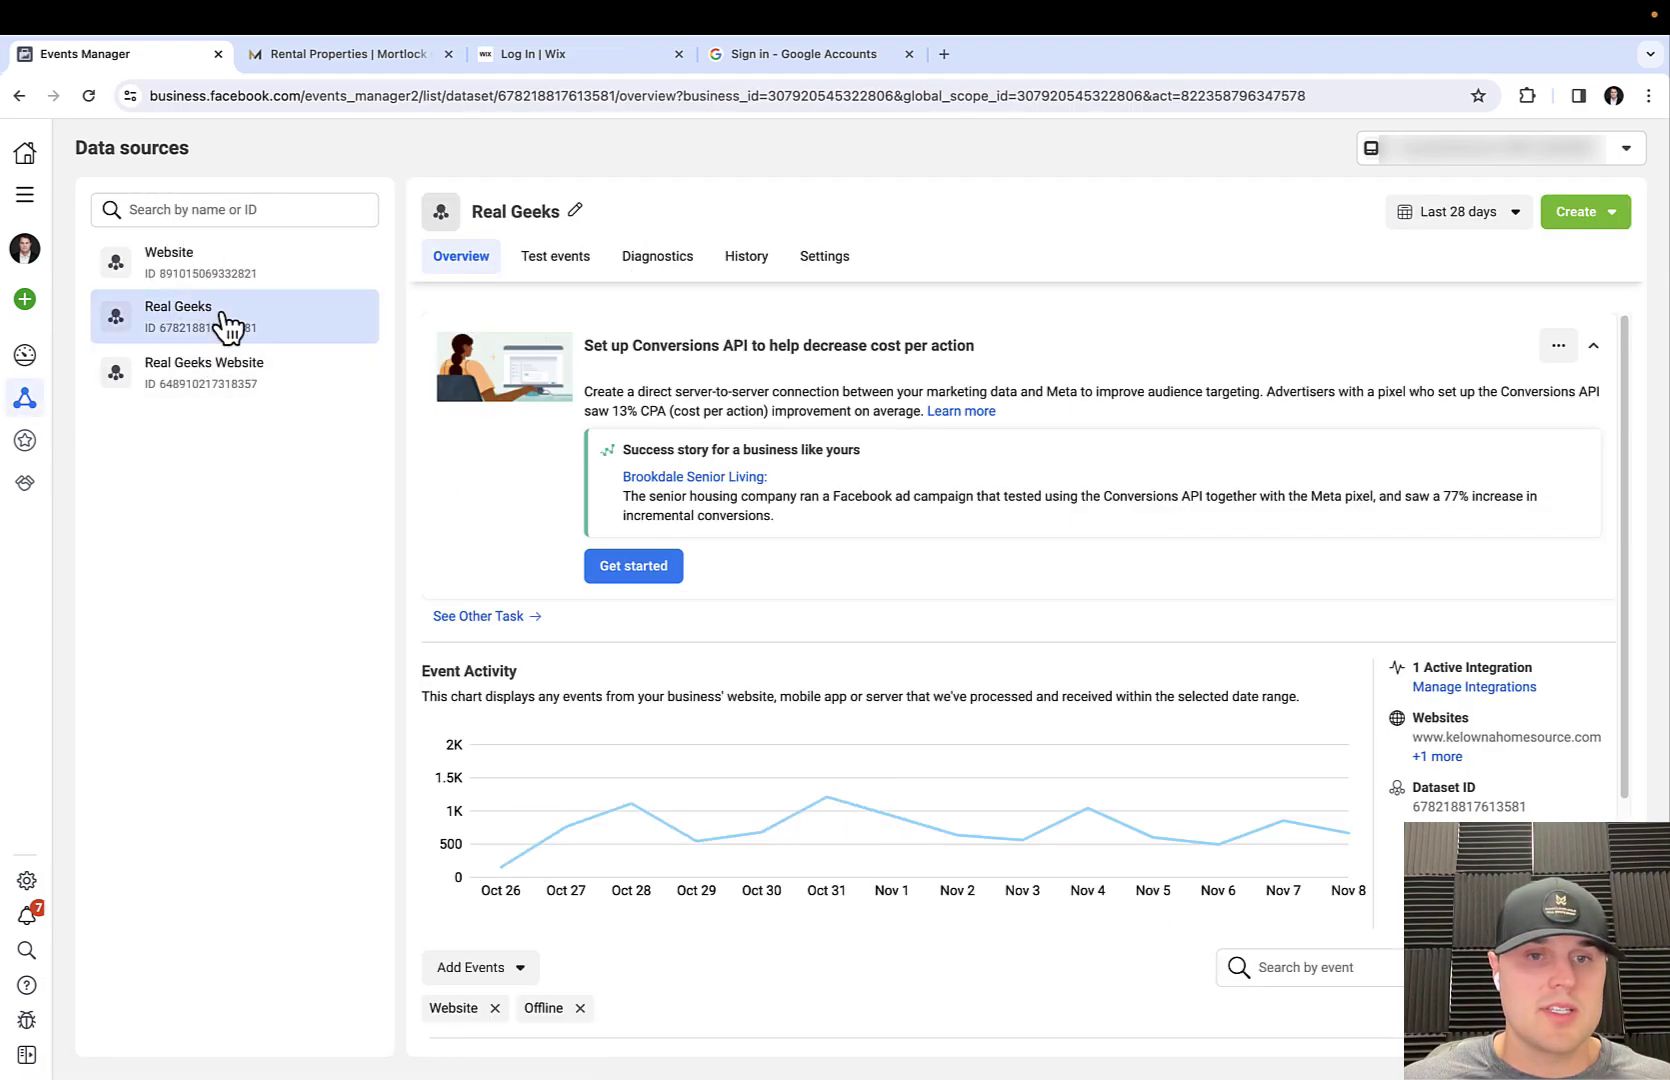
scroll(745, 421, down, 5)
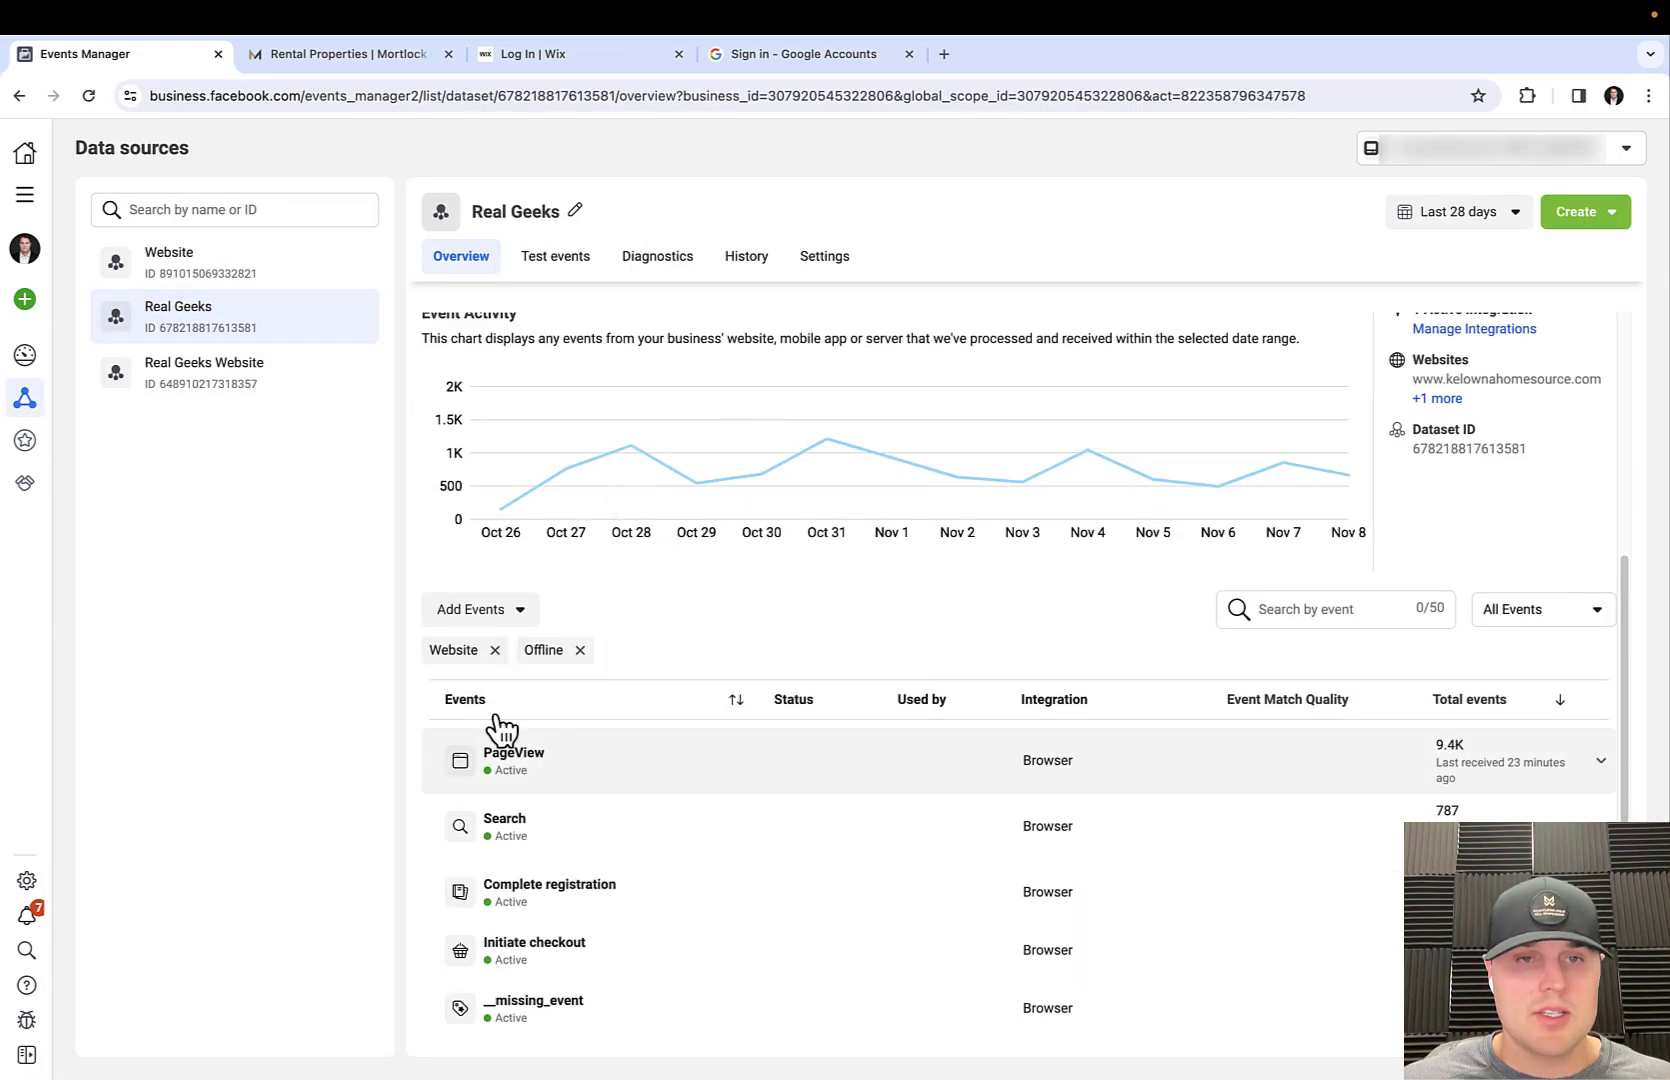
scroll(645, 690, up, 5)
click(556, 257)
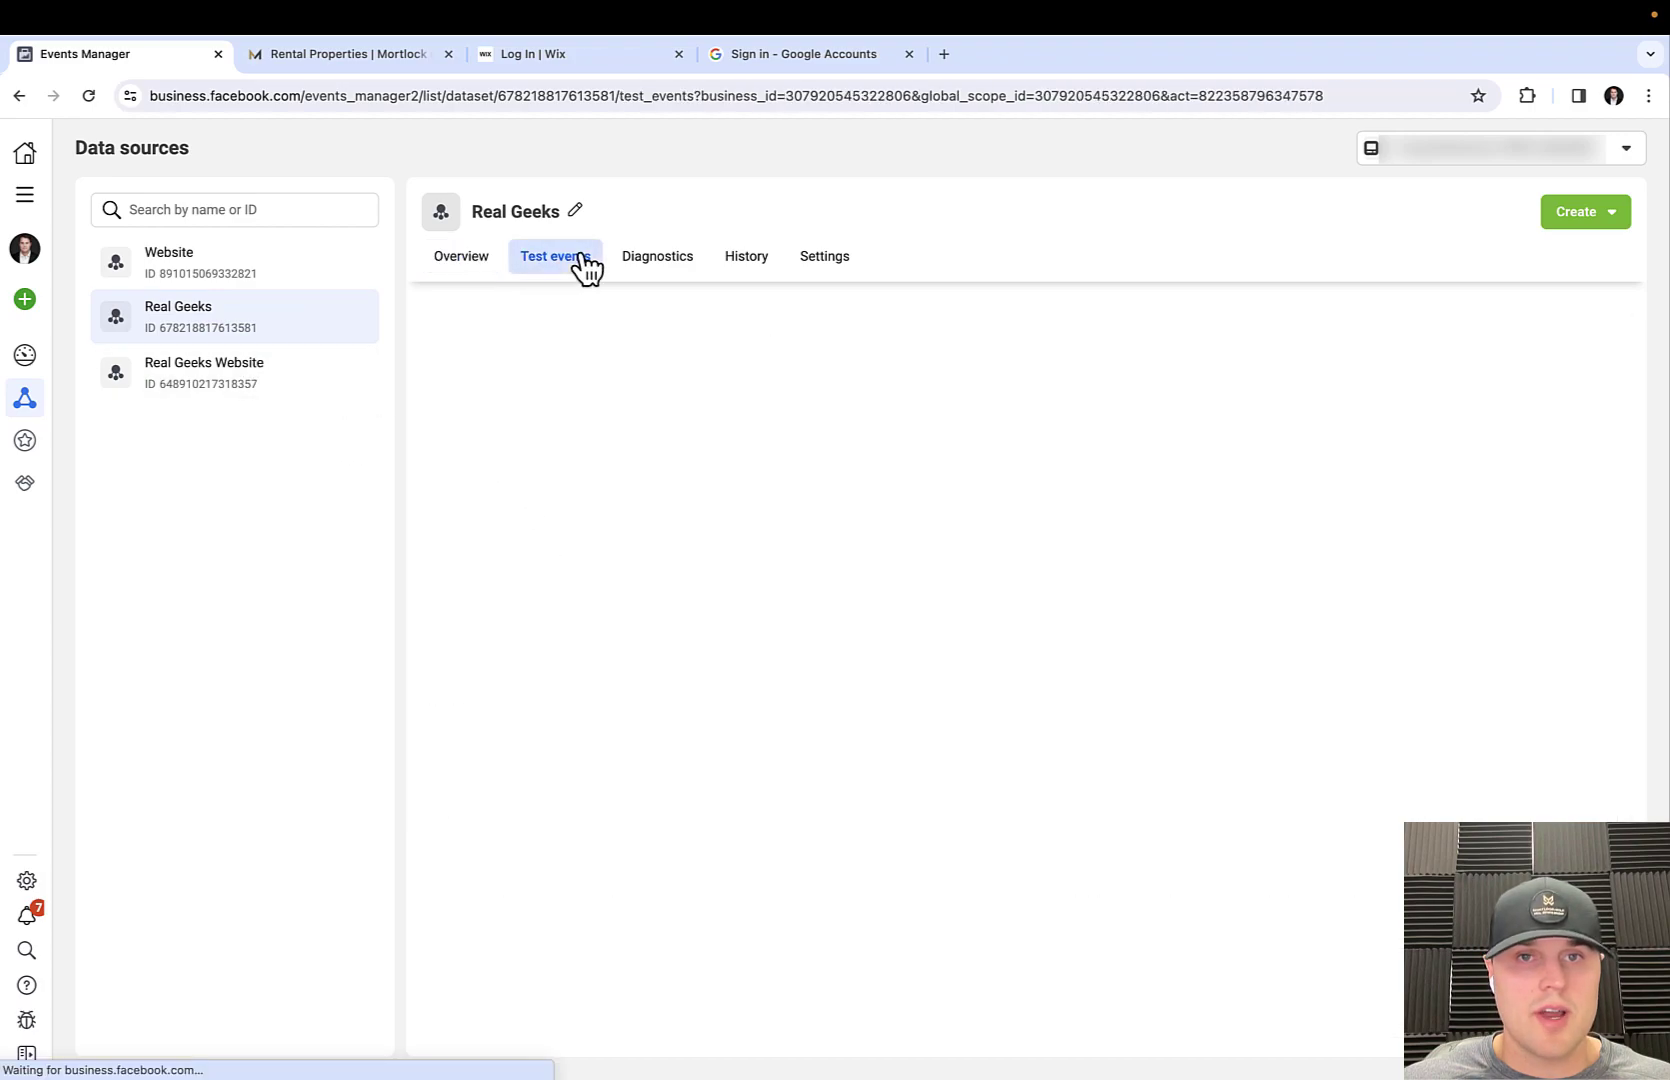
Step: Check the Real Geeks dataset's diagnostics, return to its overview and examine the event activity and event list
click(657, 256)
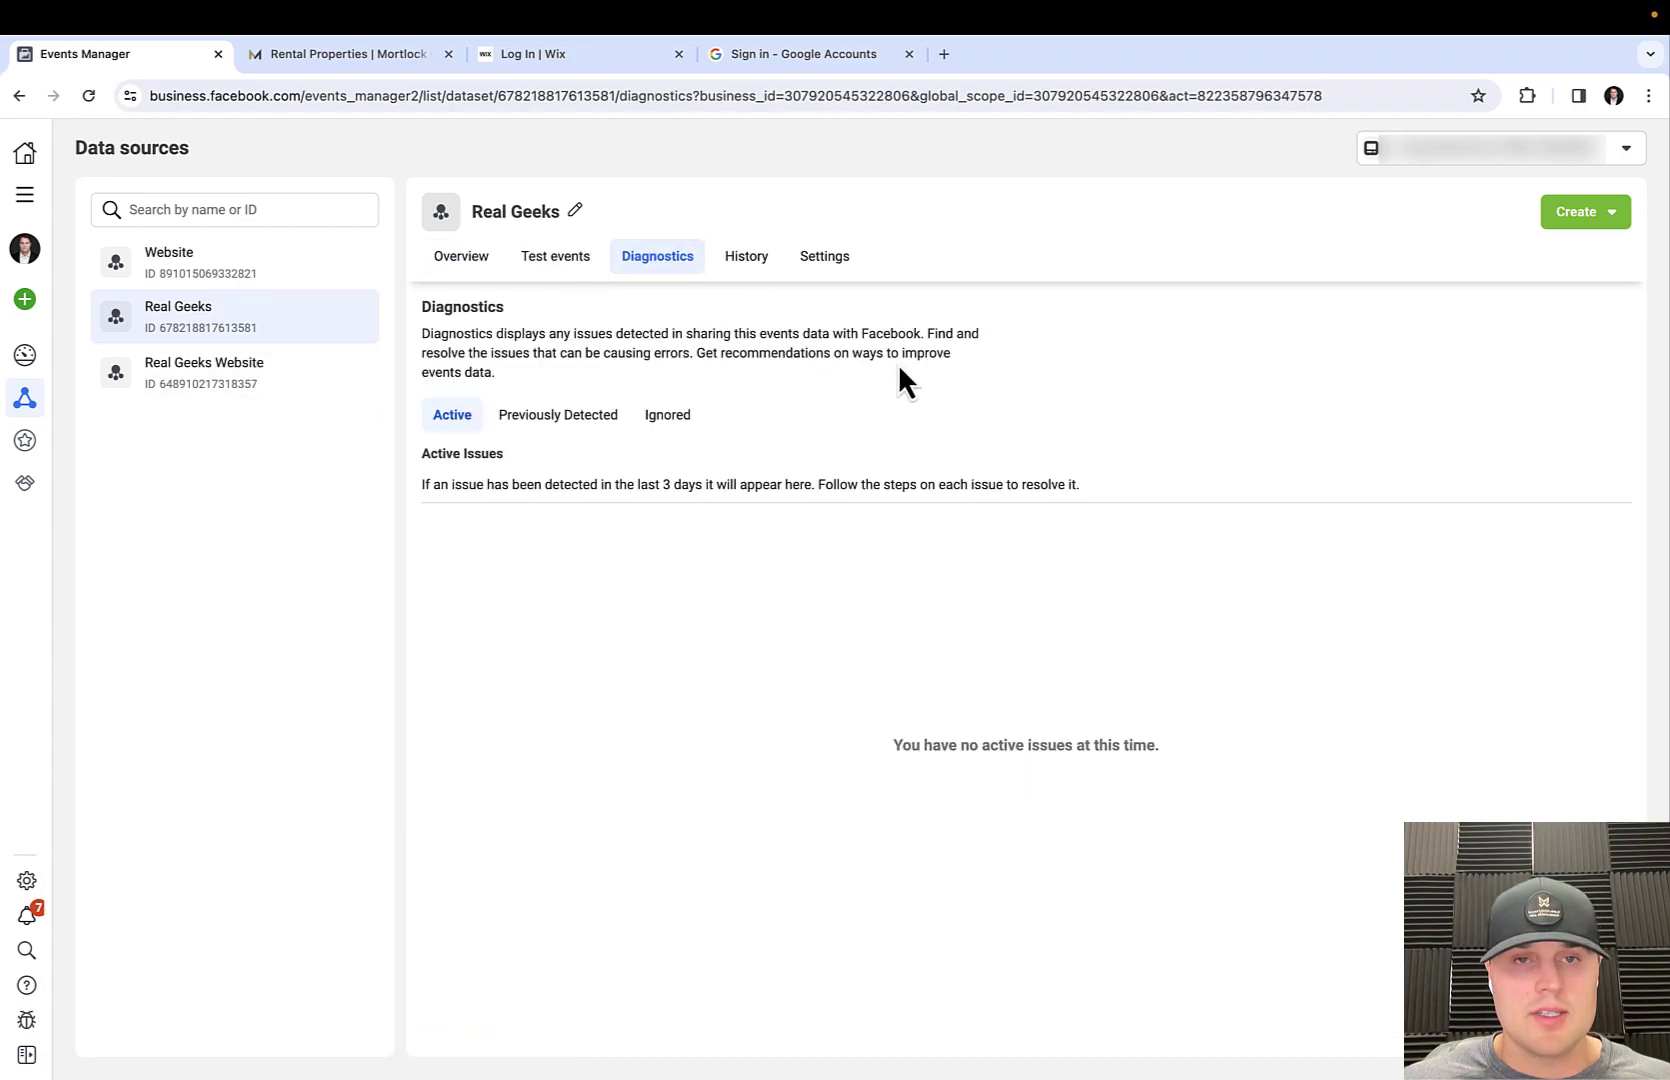
click(468, 262)
scroll(800, 380, down, 1)
scroll(814, 371, down, 3)
click(746, 256)
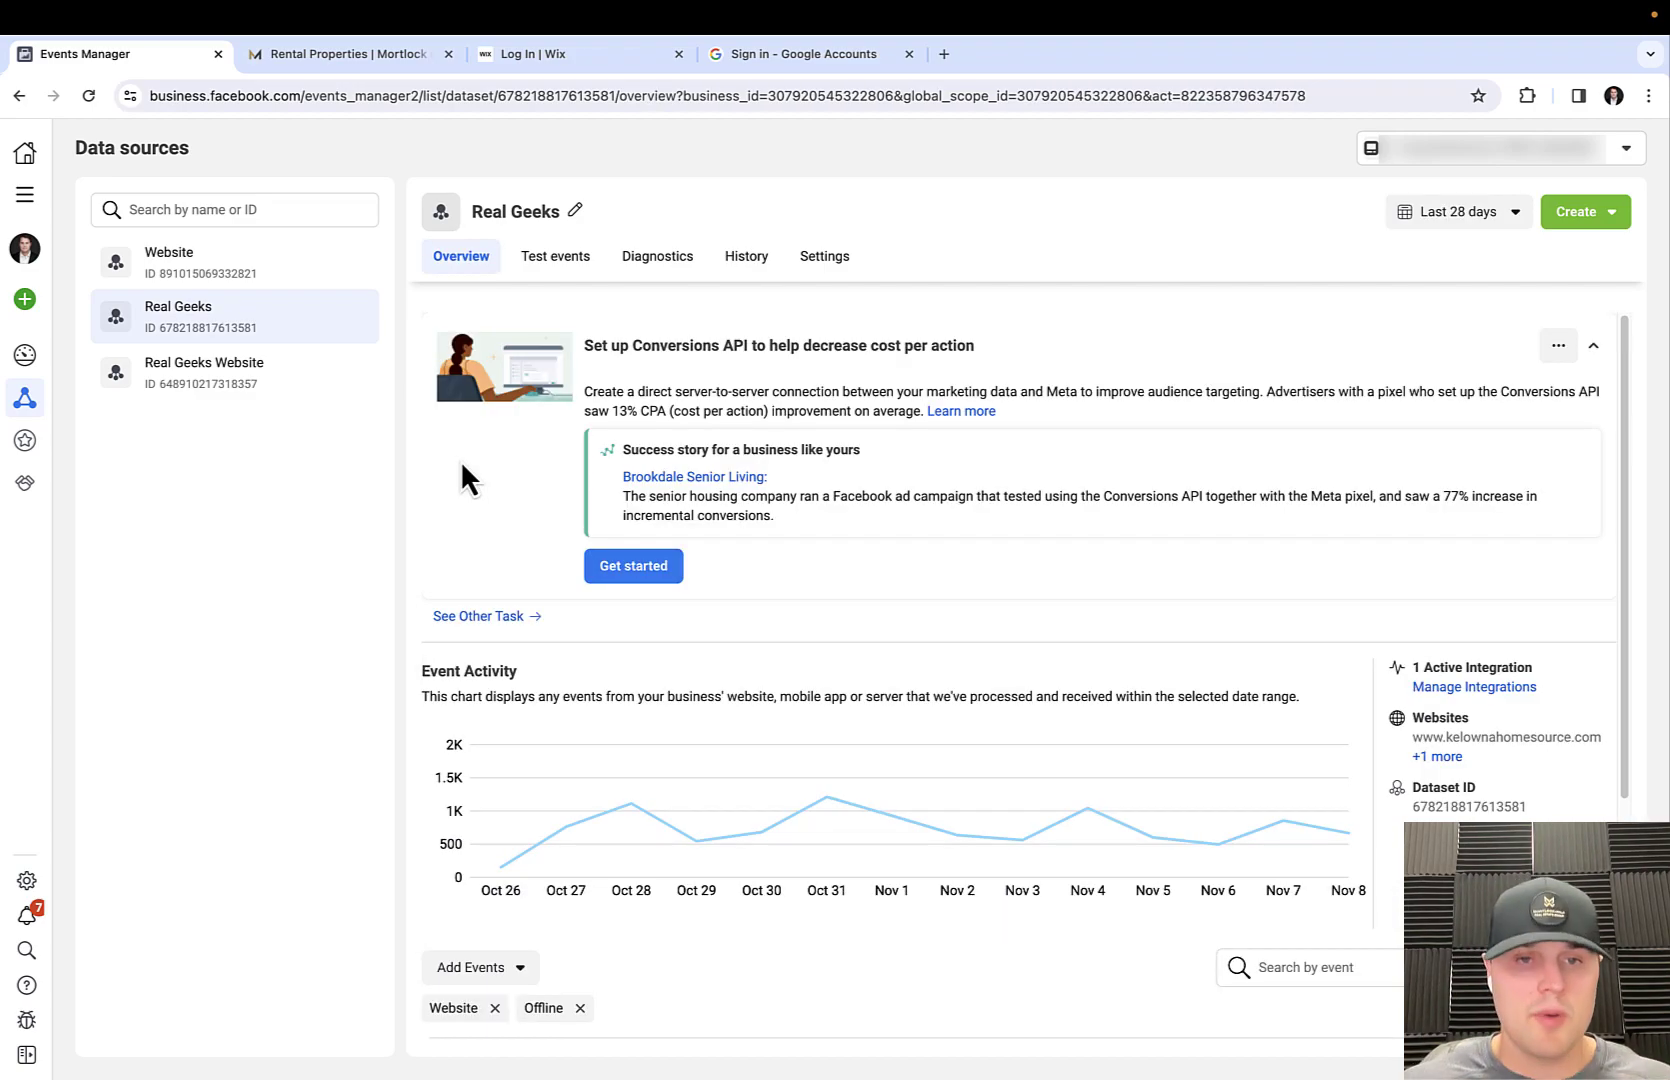
scroll(465, 480, down, 4)
mouse_move(645, 458)
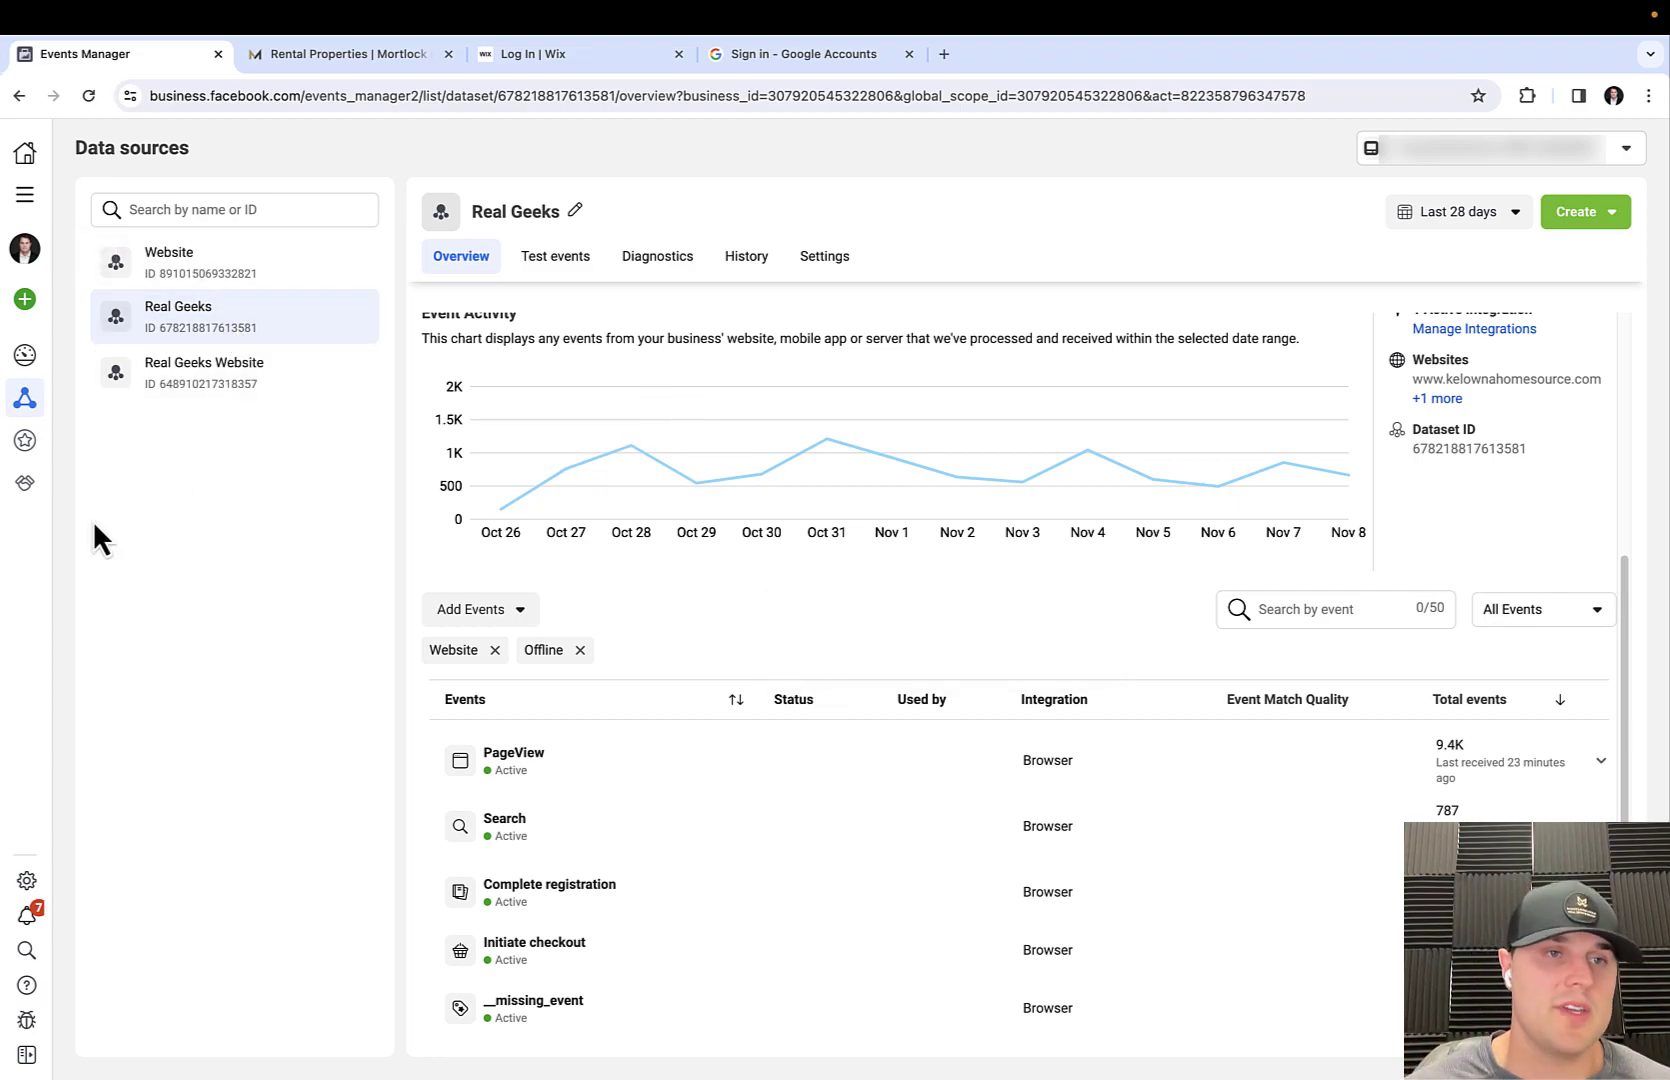
Step: Go to Audiences, view the edit settings of the Real Geeks website custom audience and close them without changes
mouse_move(45, 312)
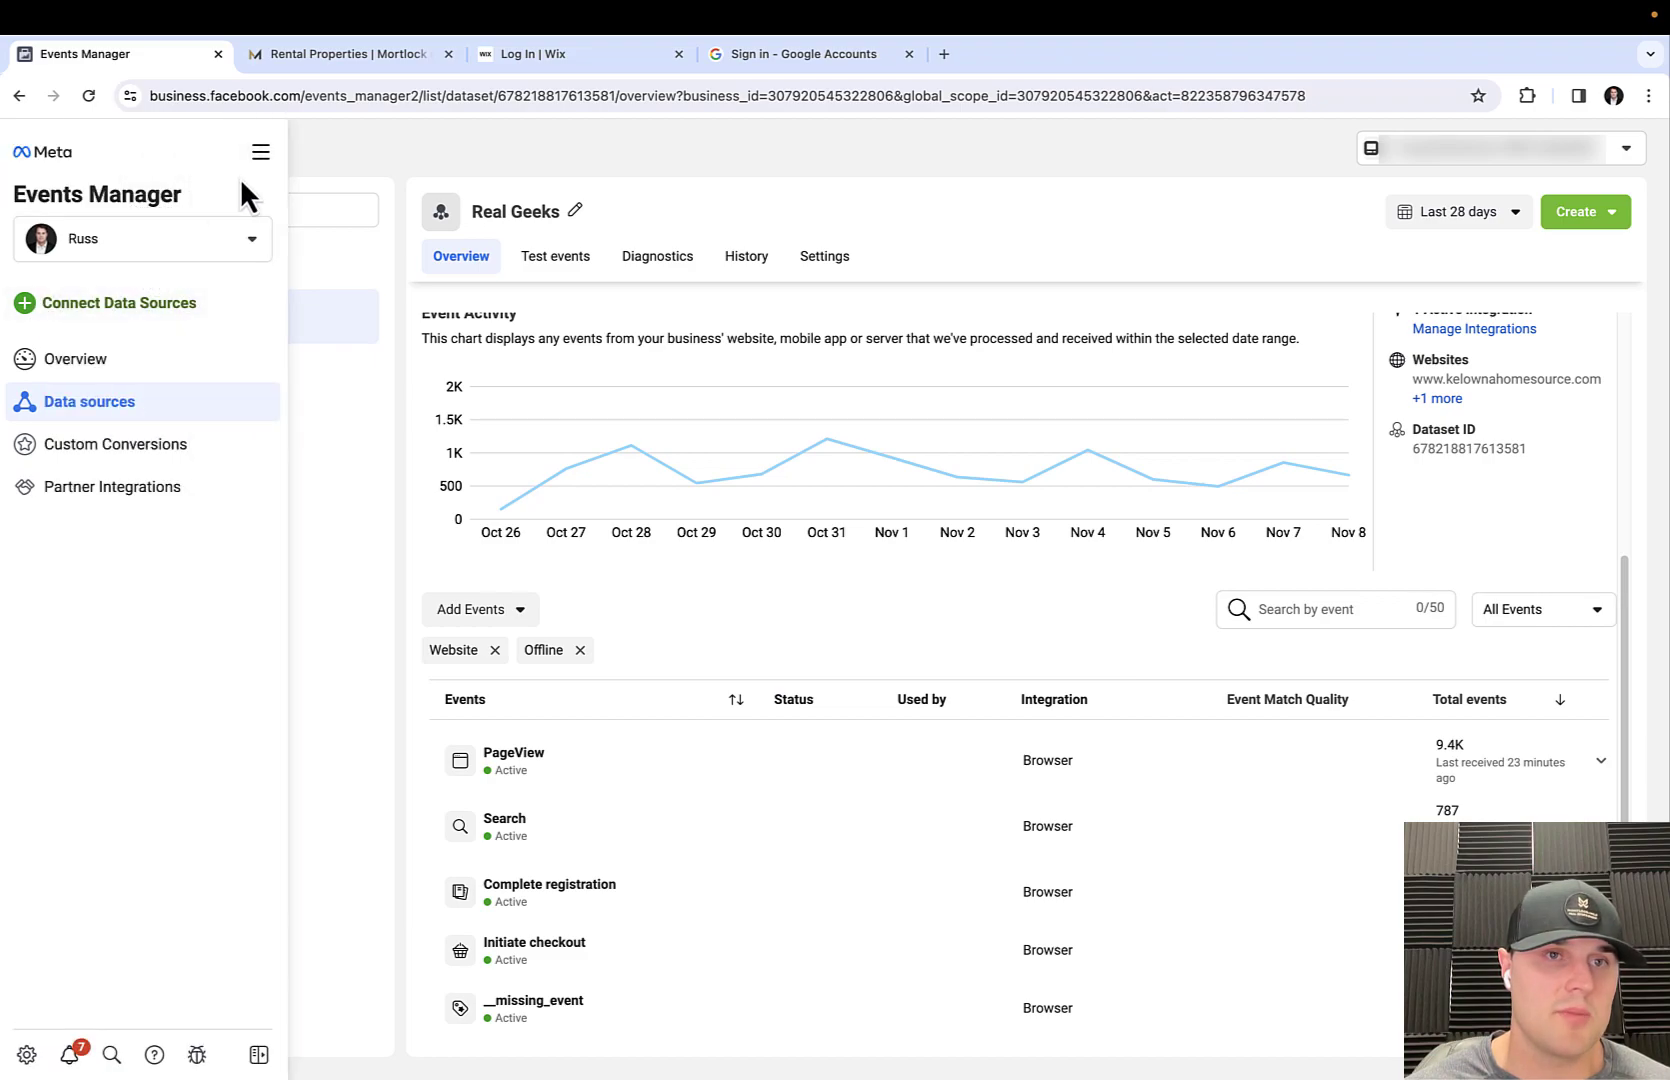
click(260, 152)
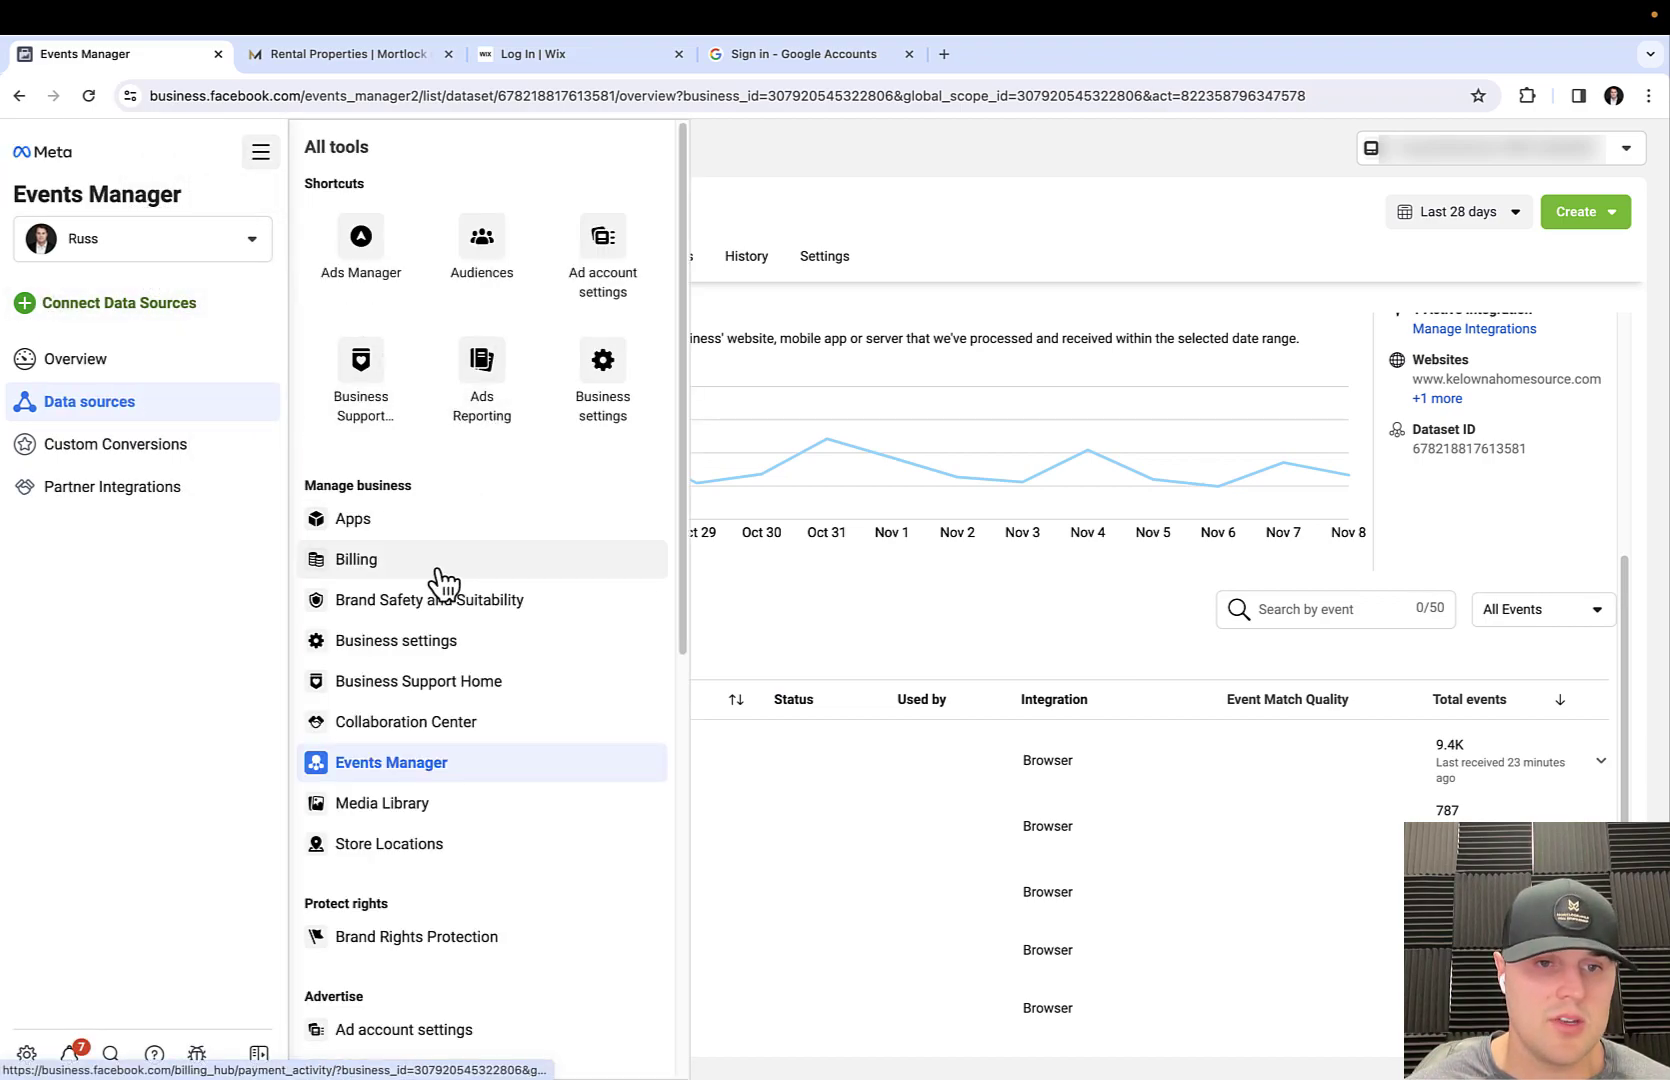
scroll(420, 700, down, 7)
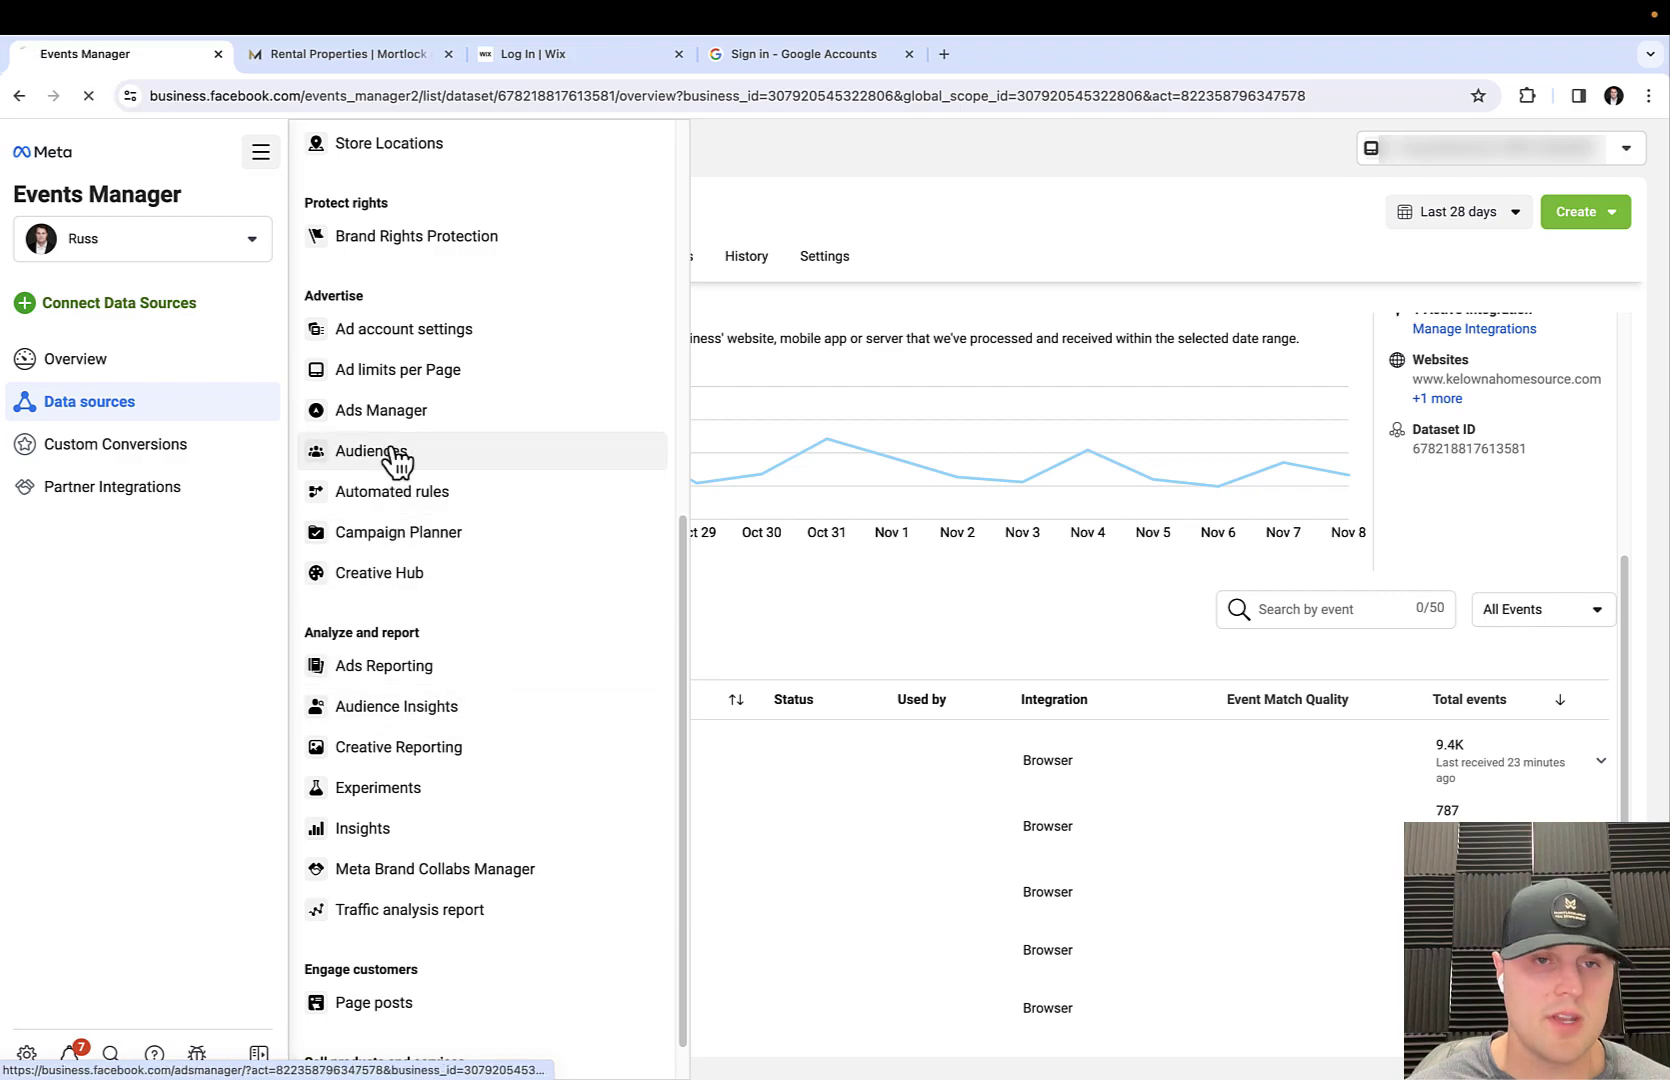
click(350, 455)
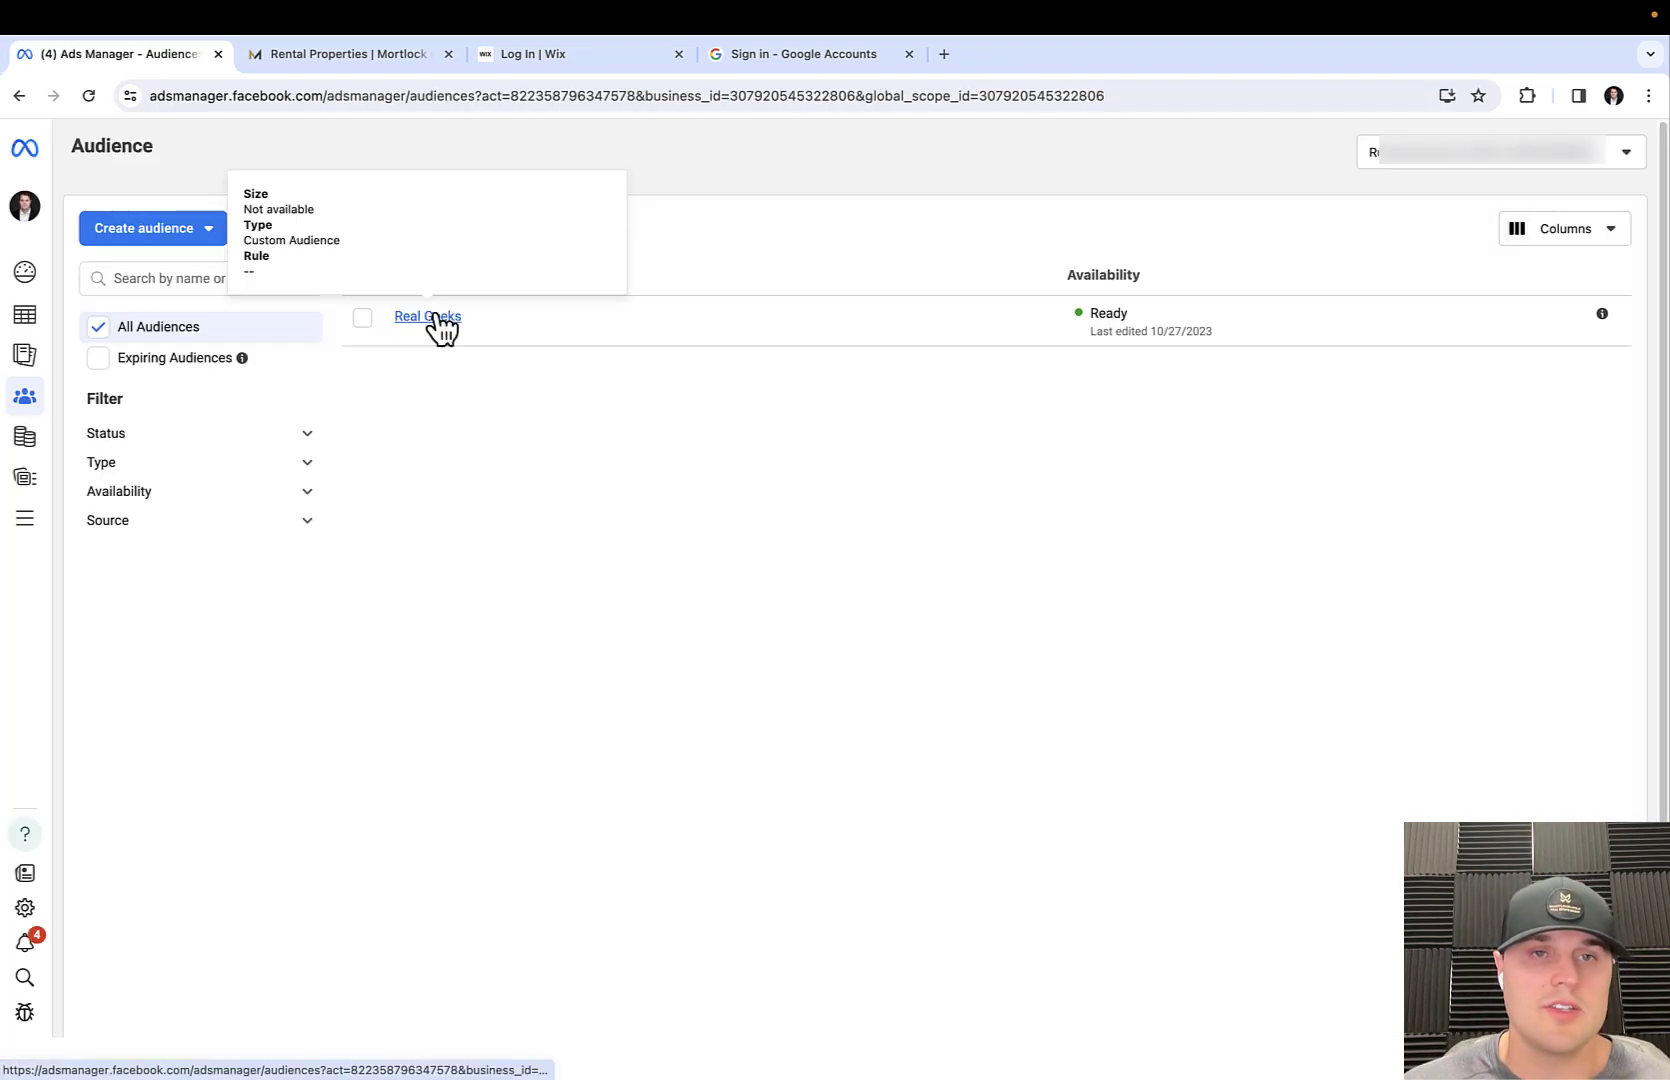
click(435, 316)
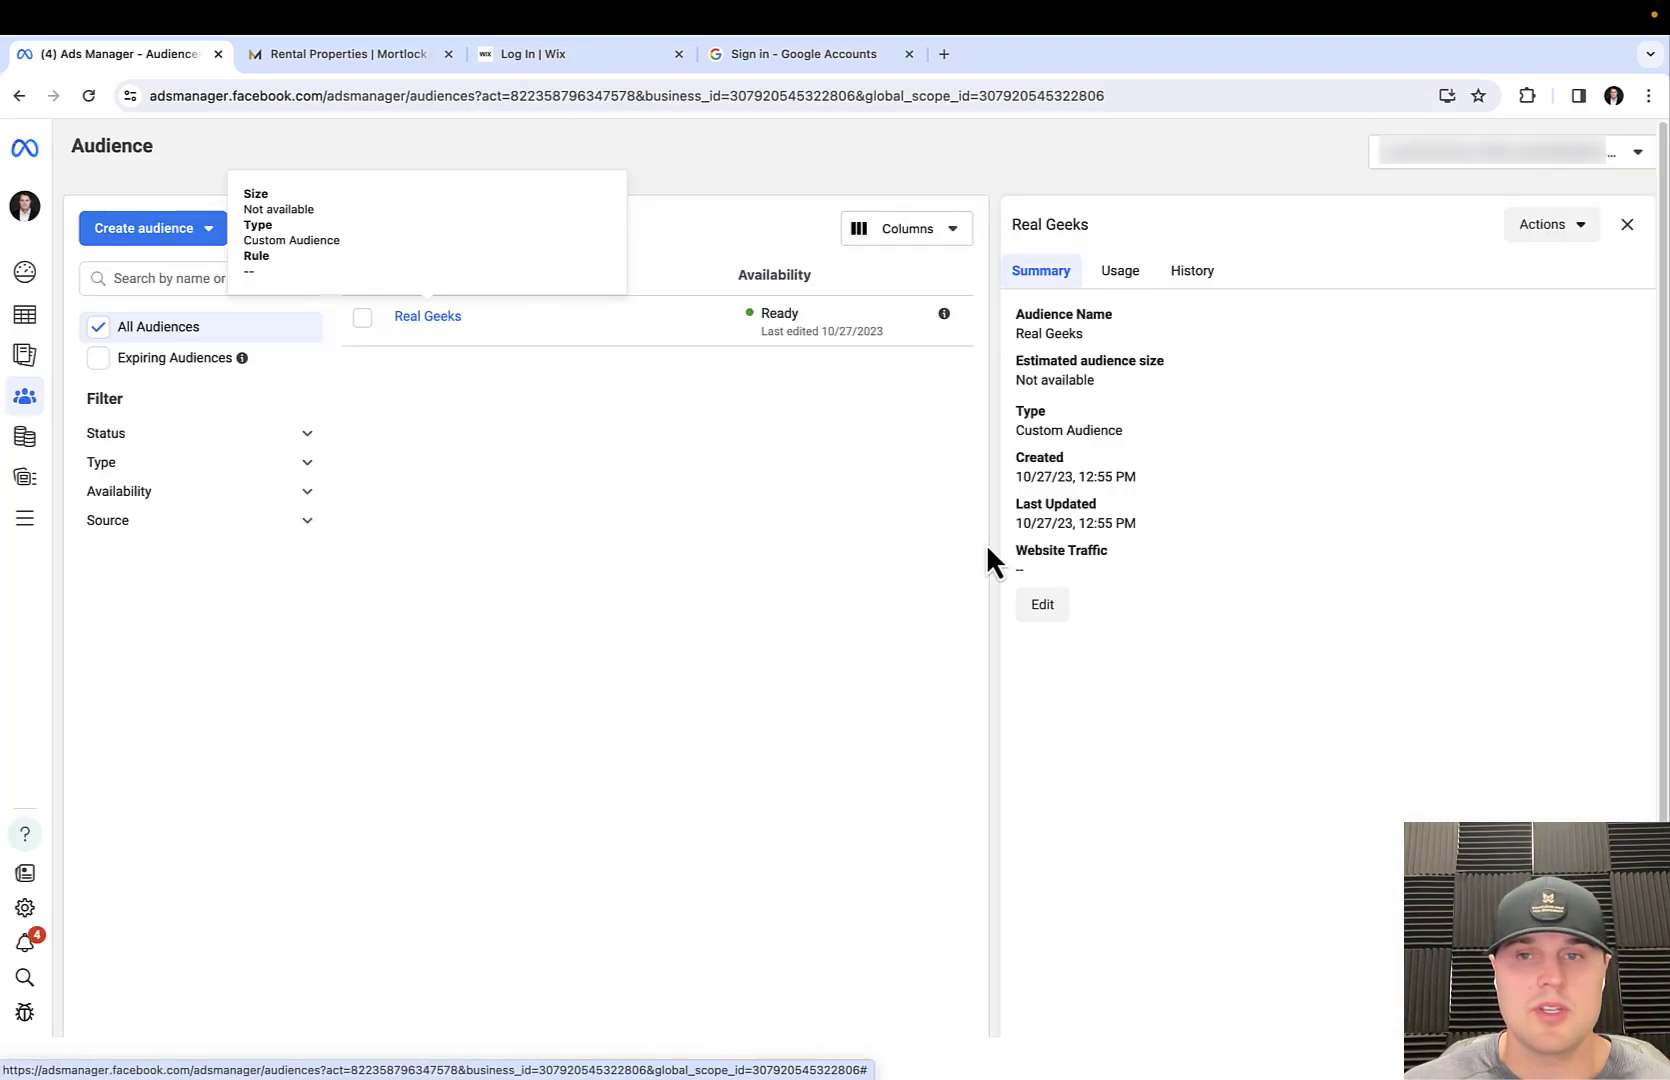
click(1055, 612)
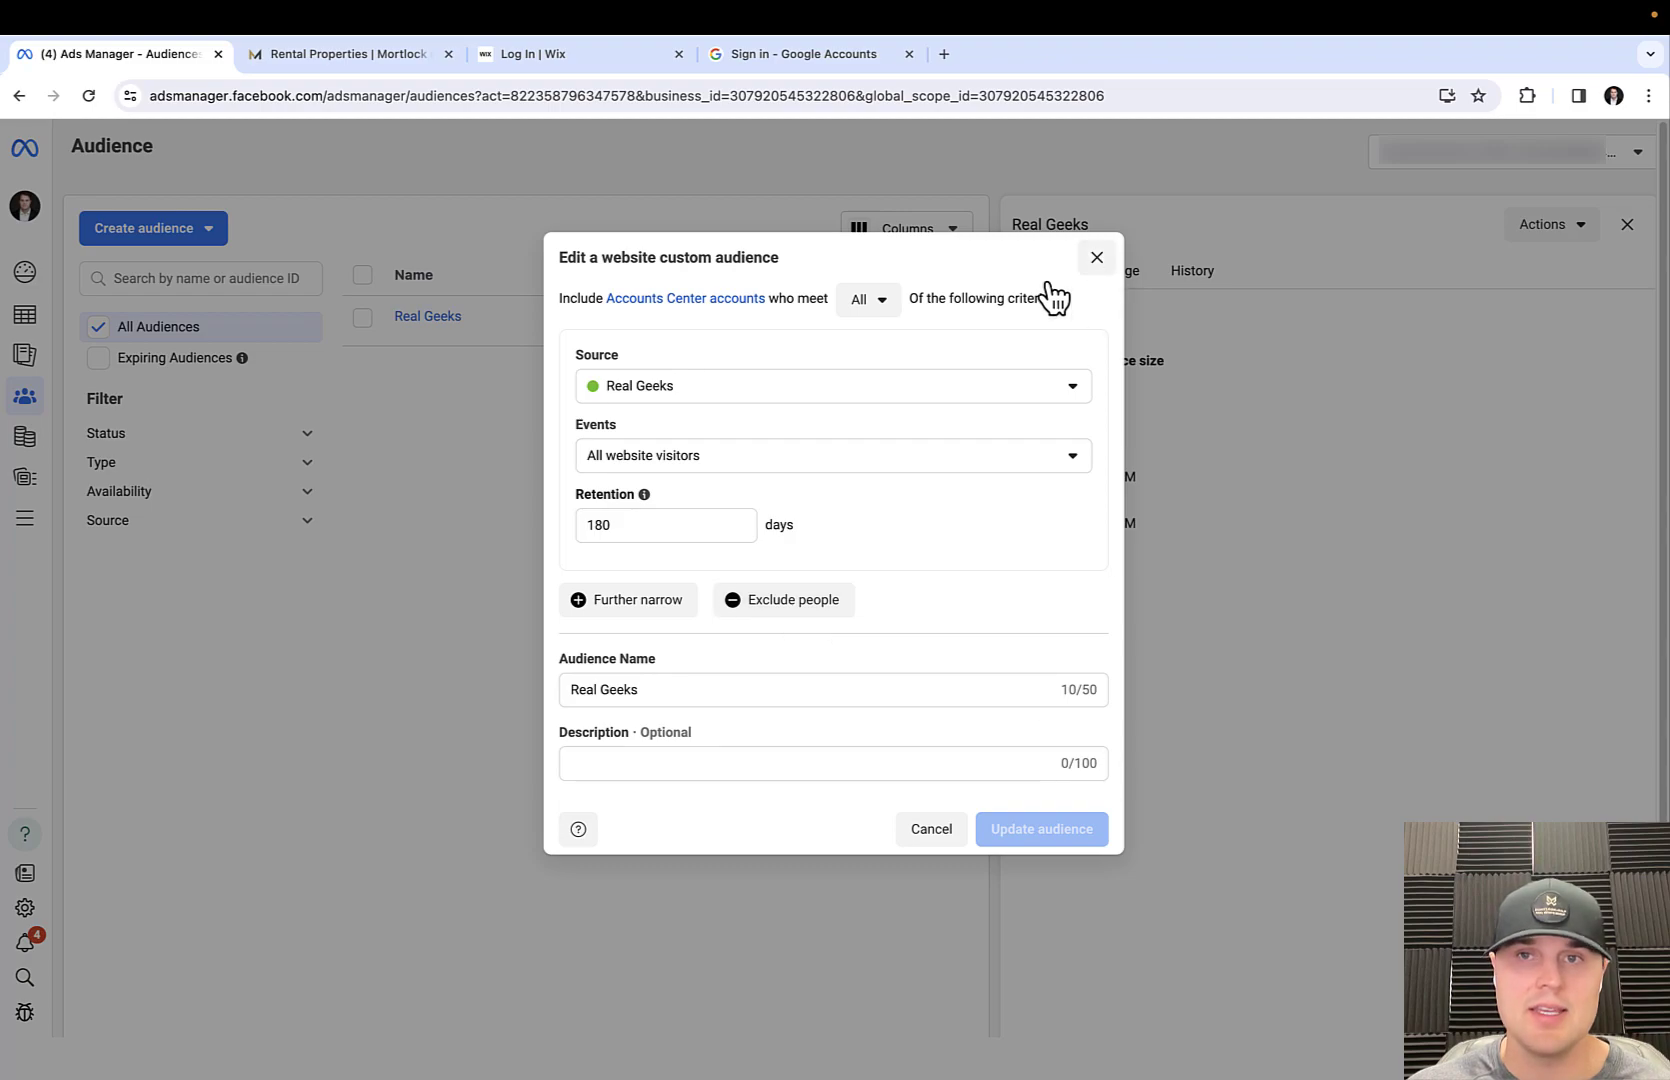
click(1097, 258)
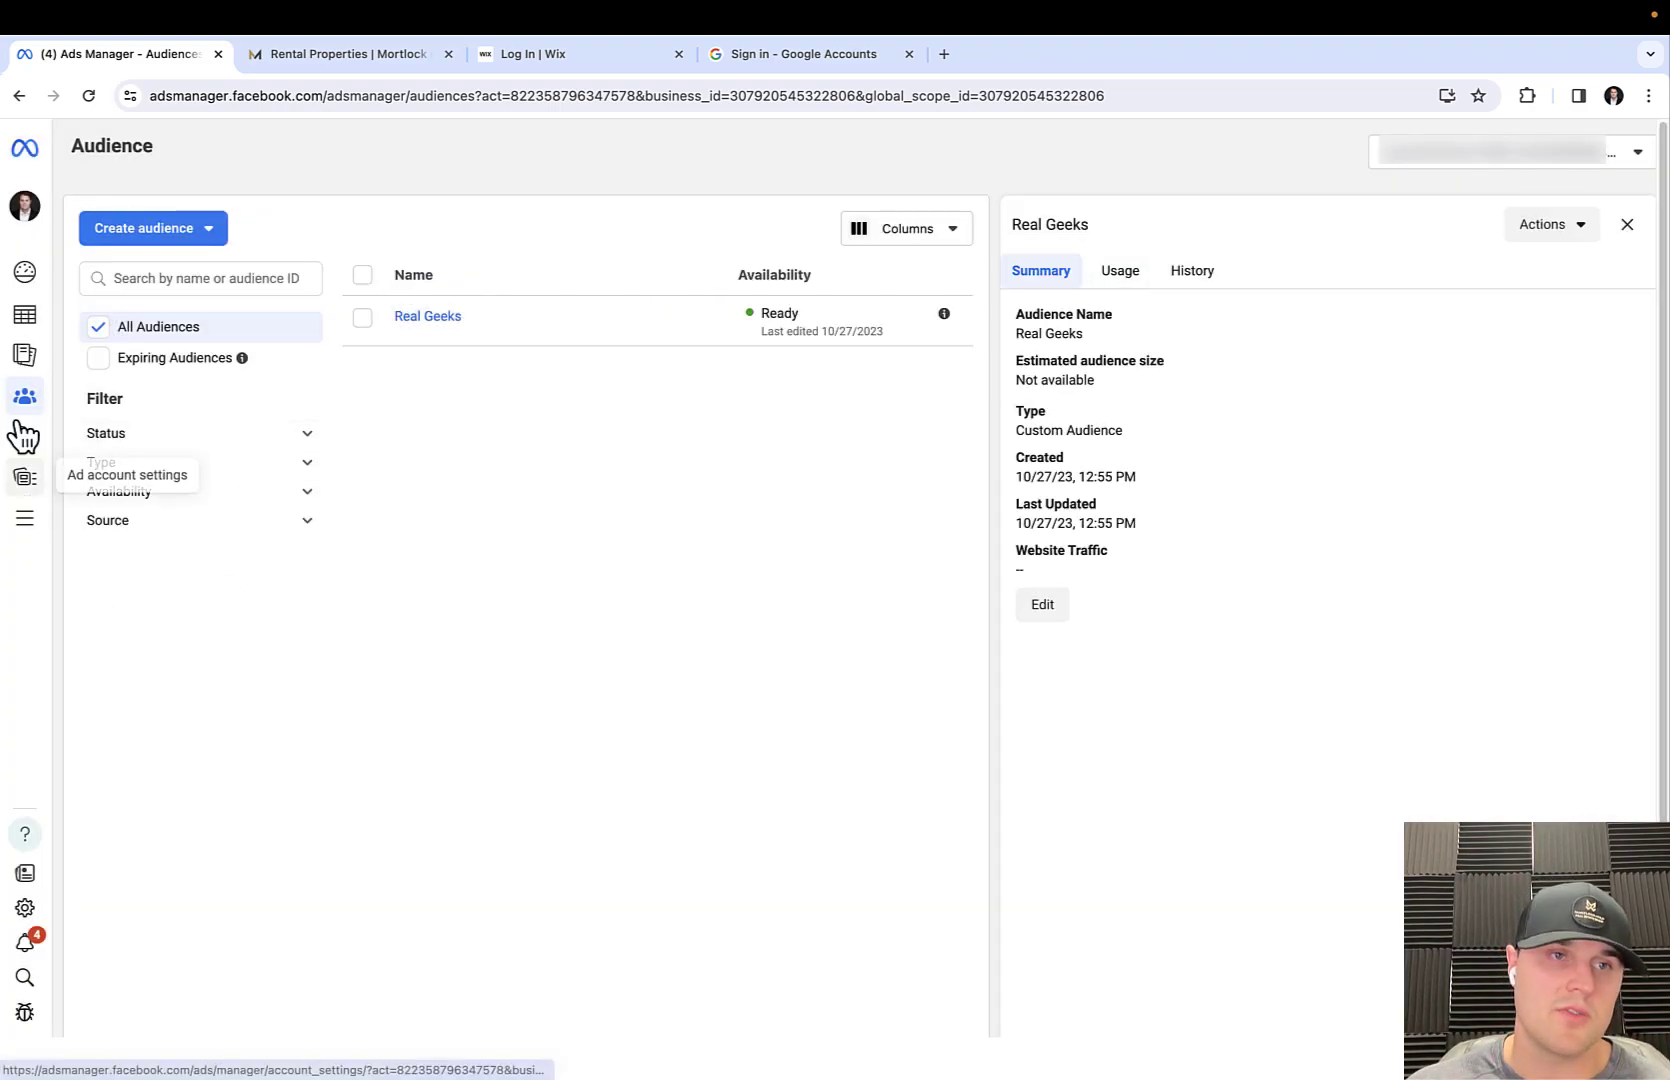
Step: Open the campaigns, show one campaign's ad sets and examine the performance columns of the Kelowna home source retargeting ad set
mouse_move(30, 362)
click(60, 318)
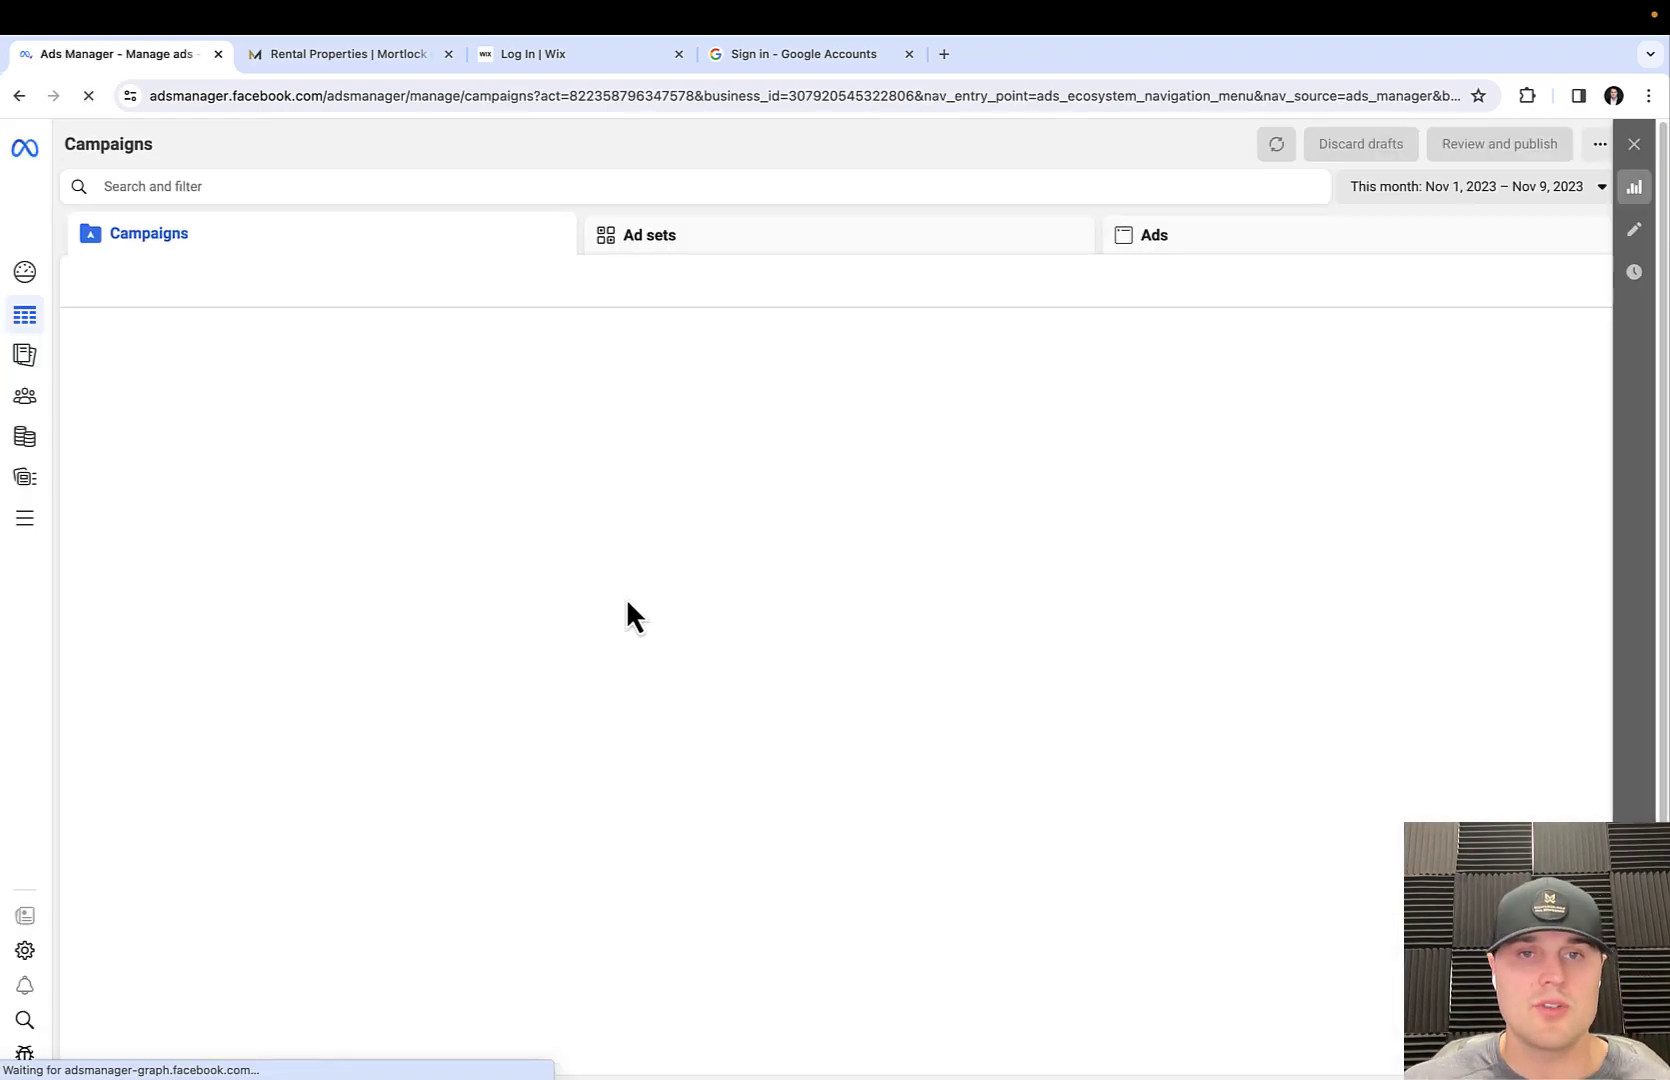
click(318, 501)
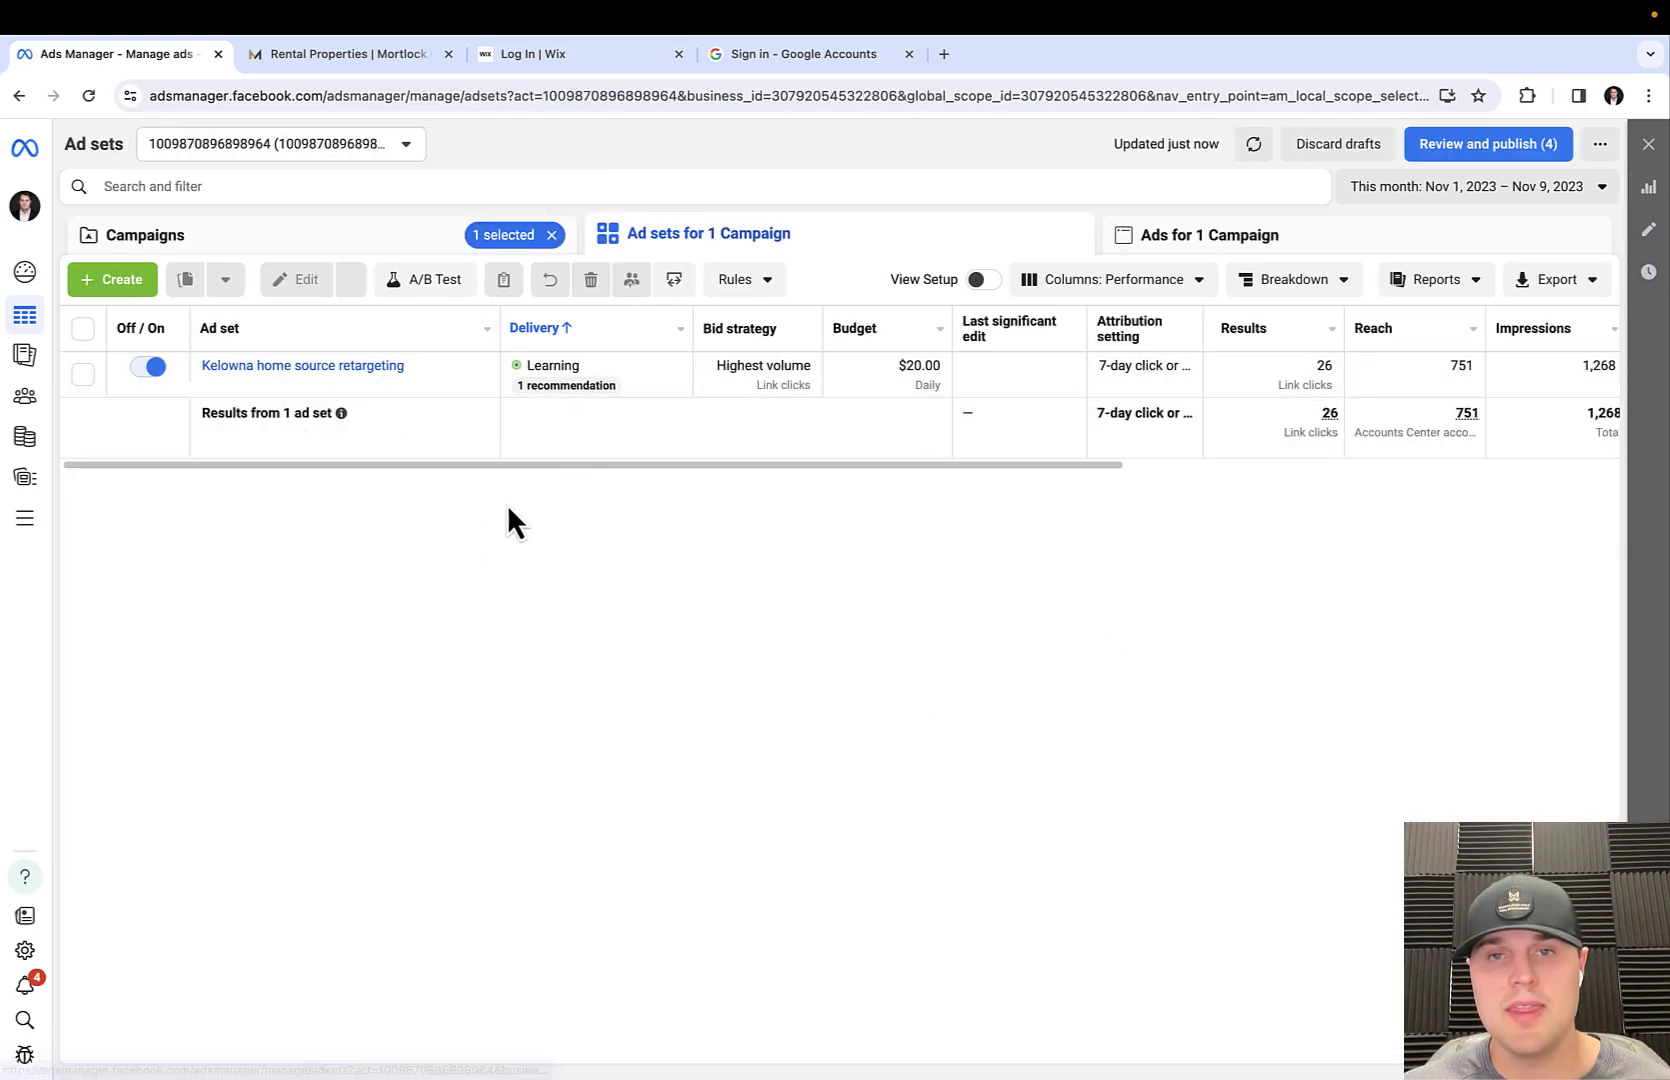
drag(903, 464, 1185, 460)
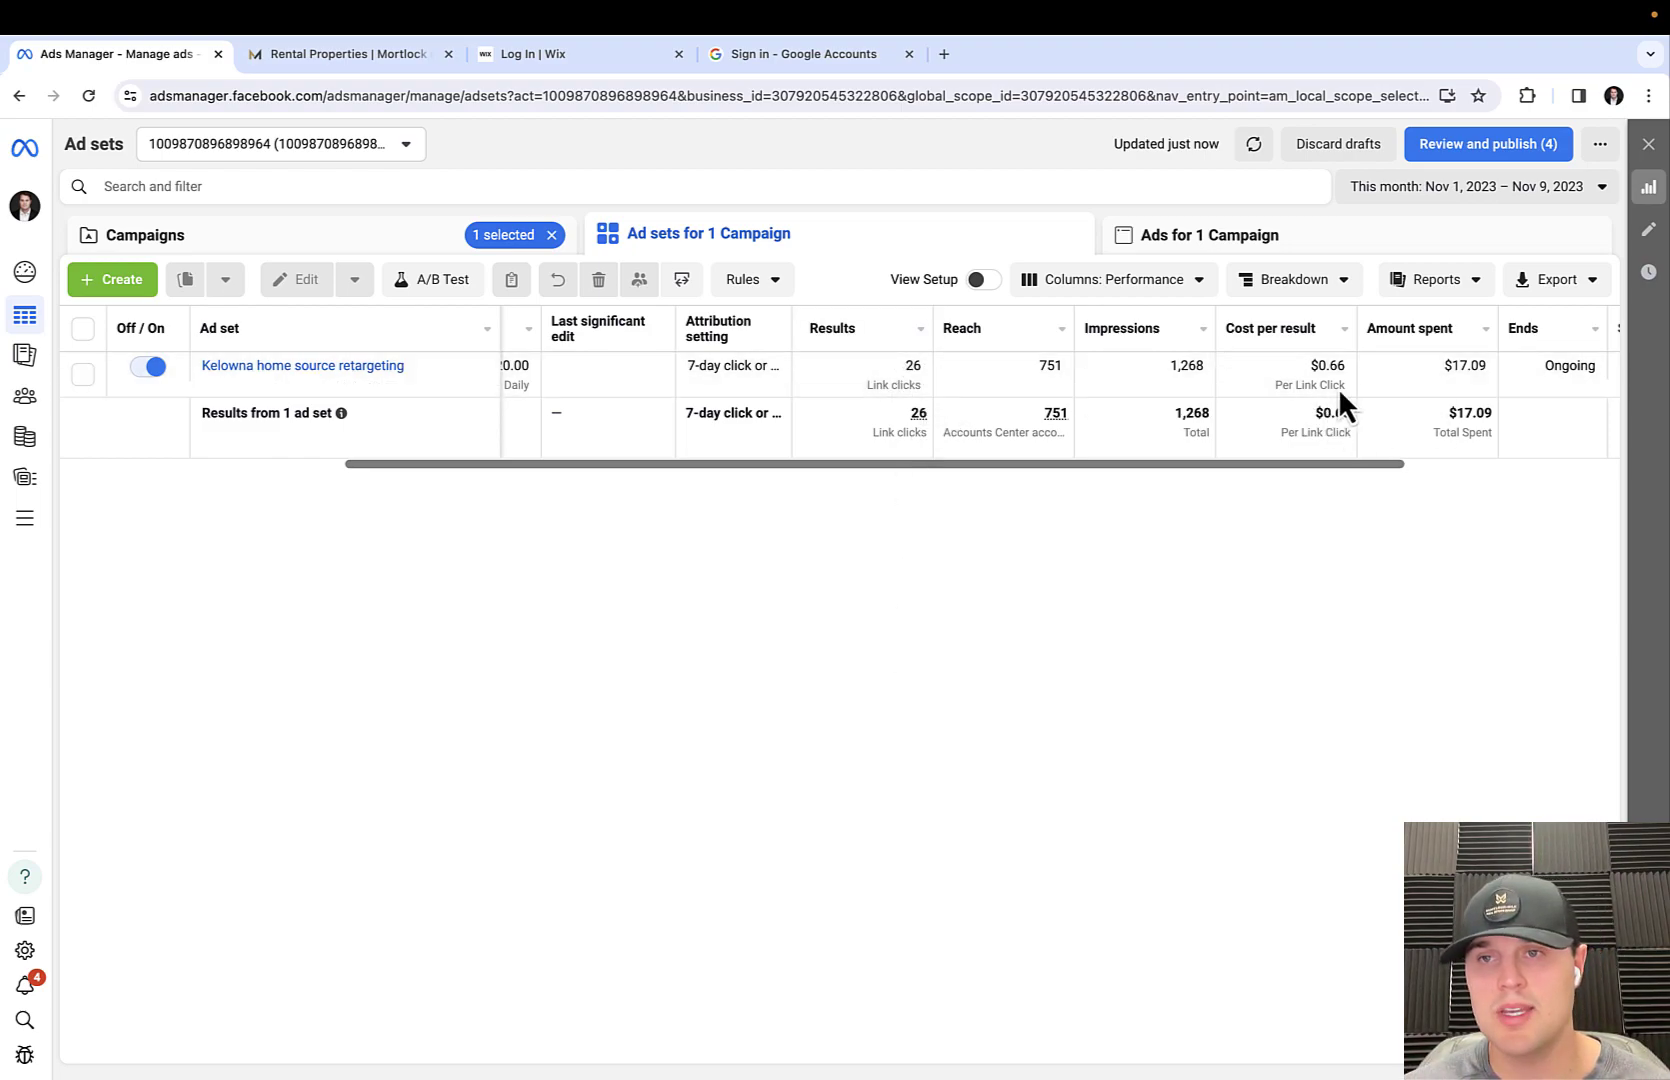
scroll(1343, 464, right, 2)
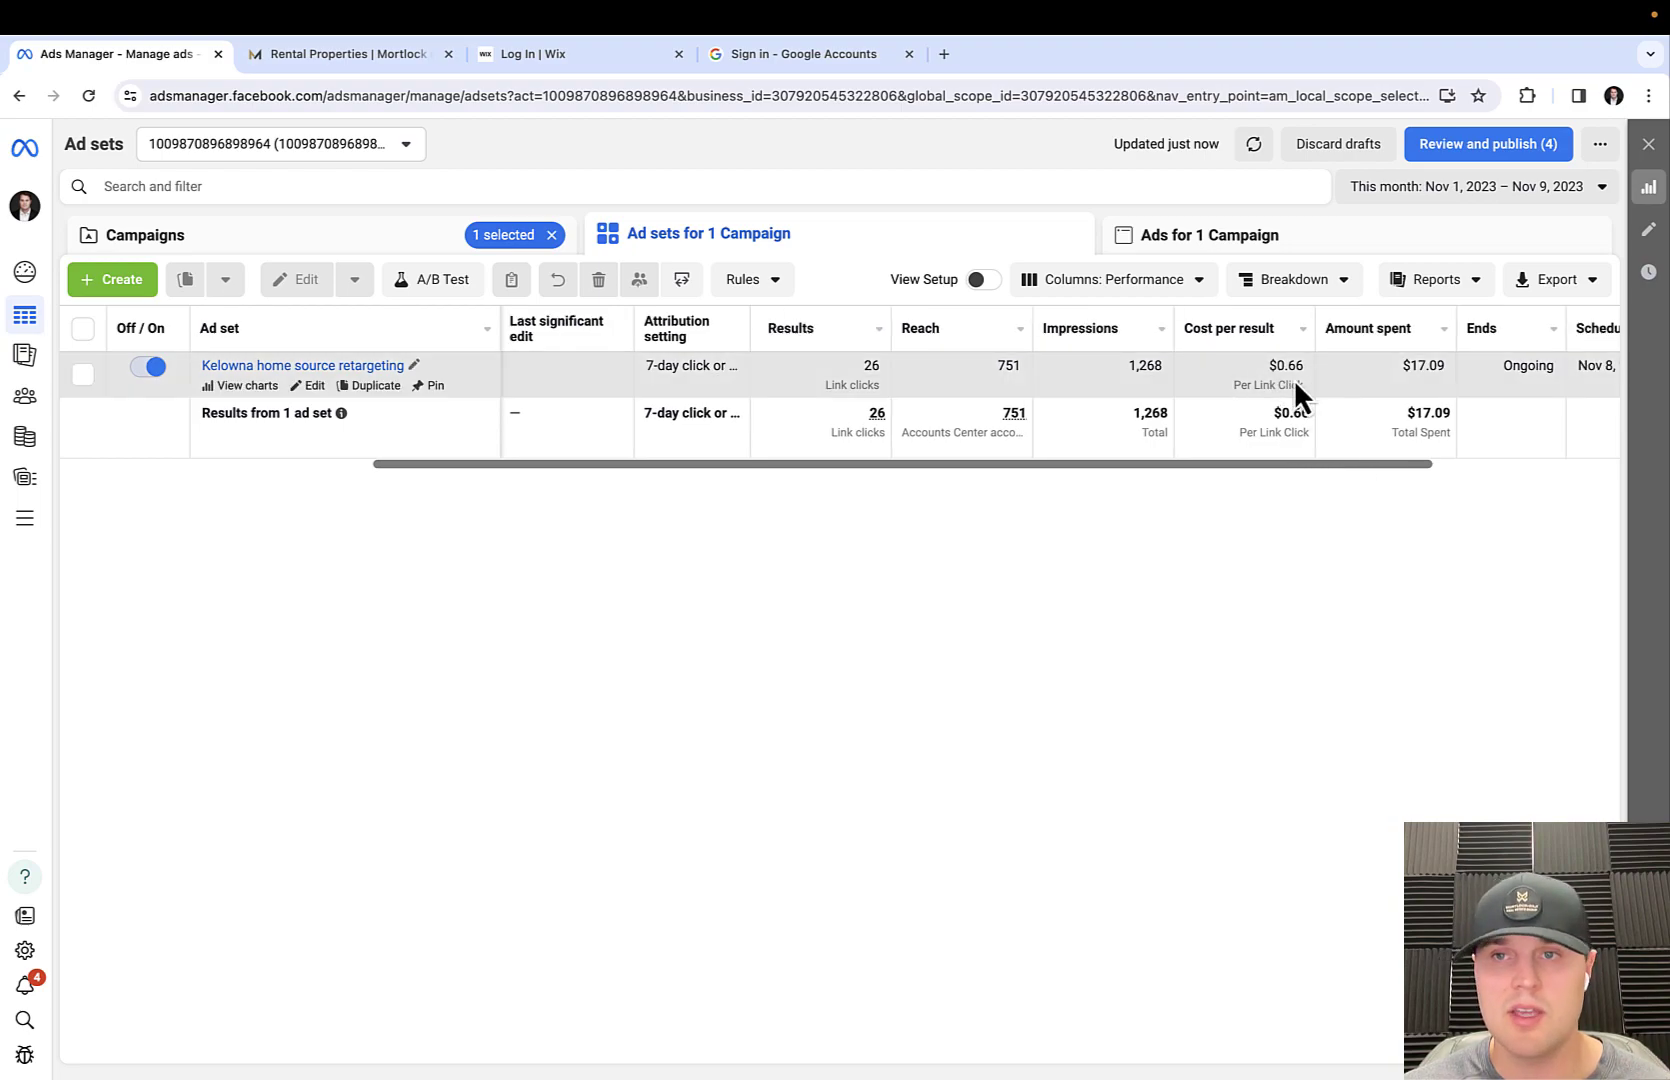
drag(1372, 456, 1572, 472)
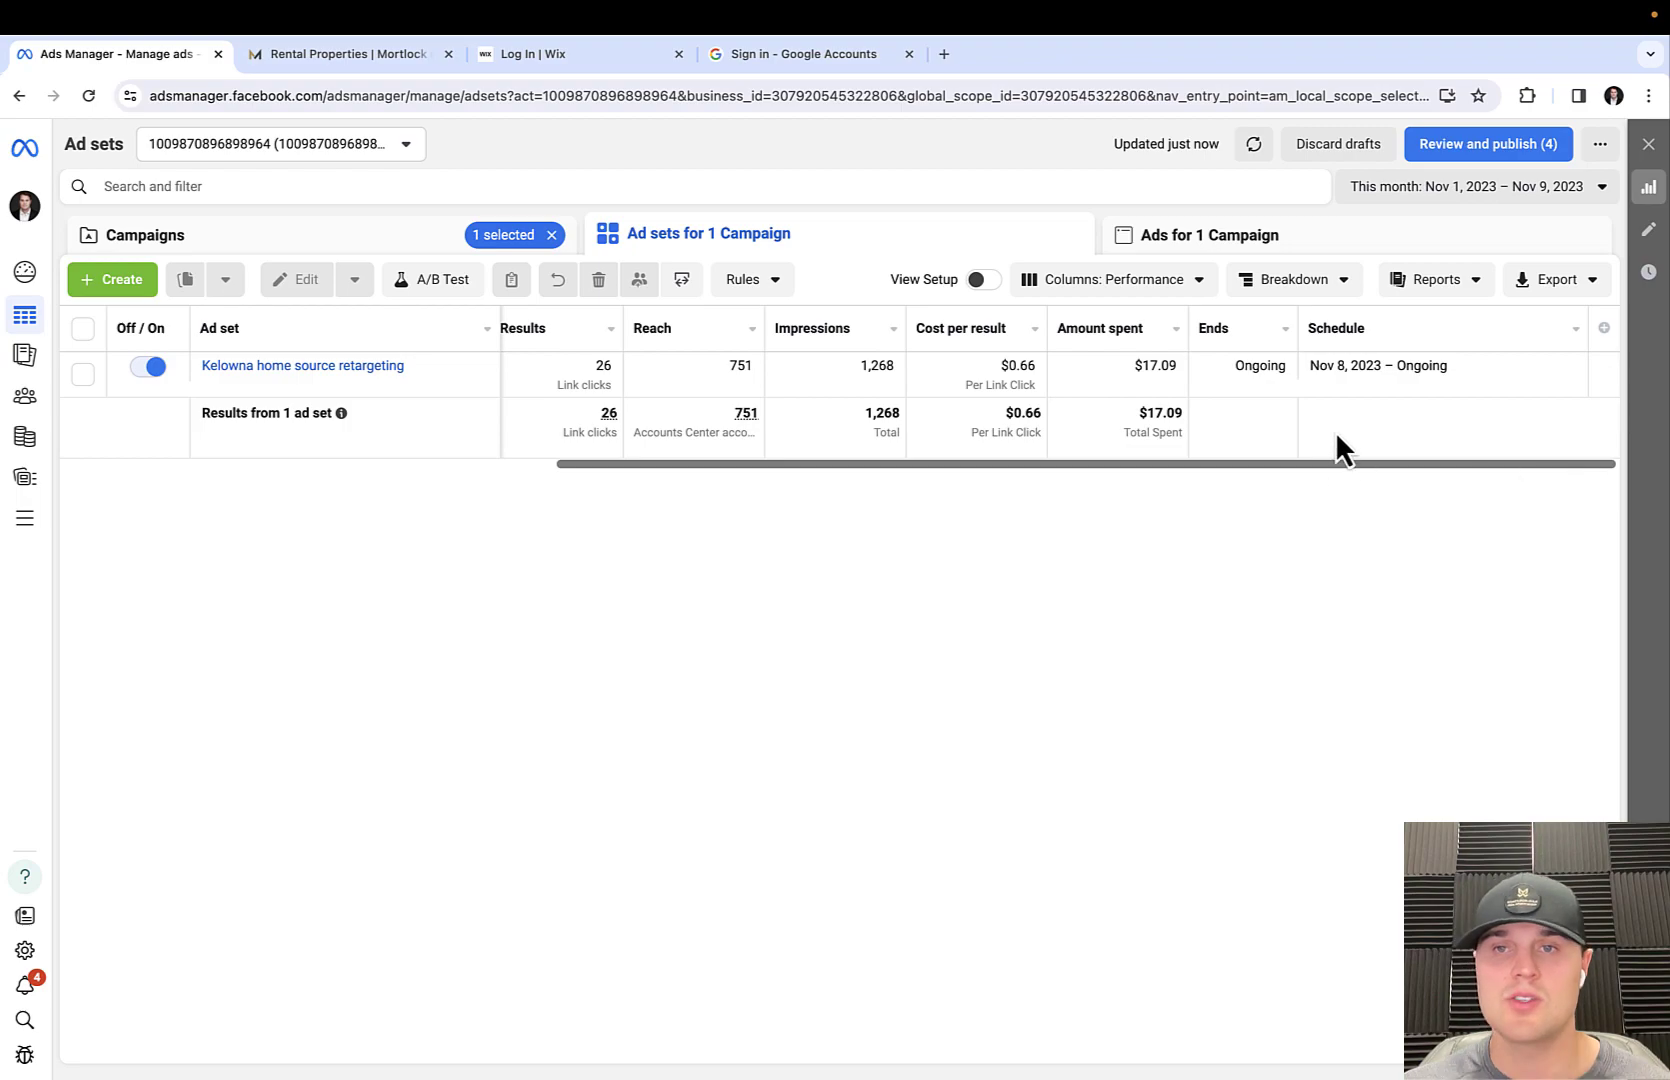
drag(1093, 473, 1010, 473)
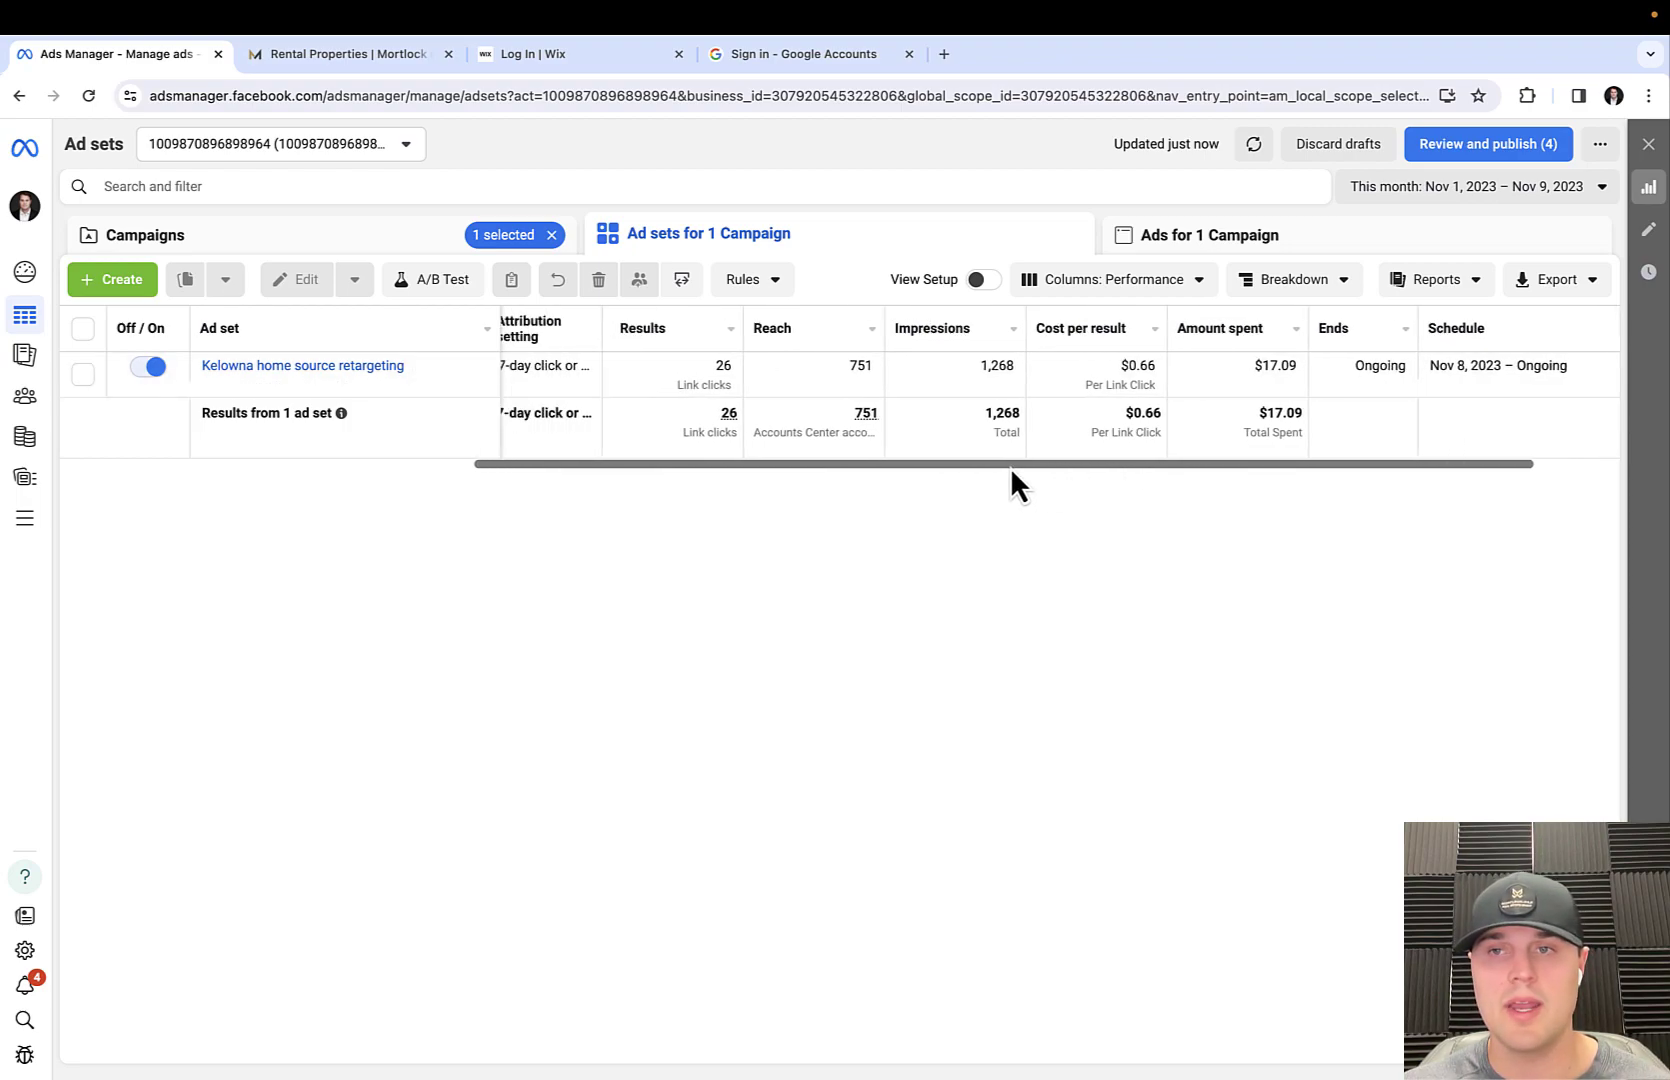
drag(1263, 462, 1055, 476)
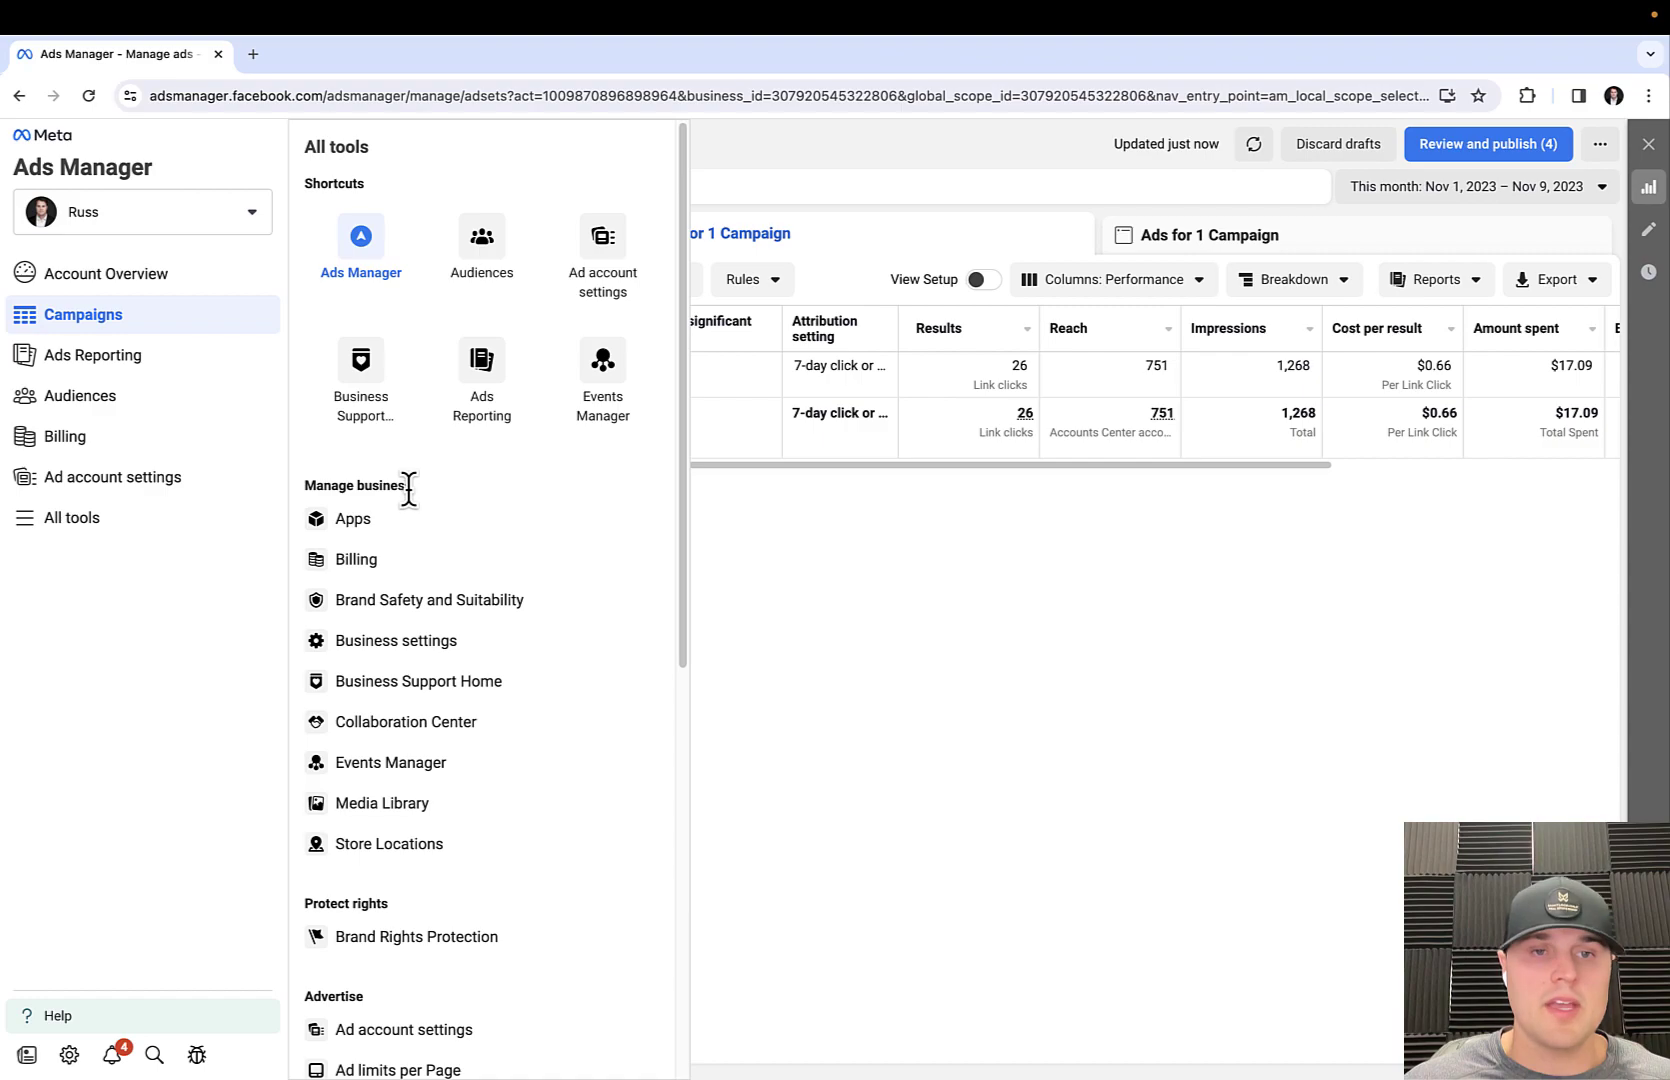
Step: Return to Events Manager's data sources and examine the Kelowna Home source dataset's event activity and event list
click(604, 362)
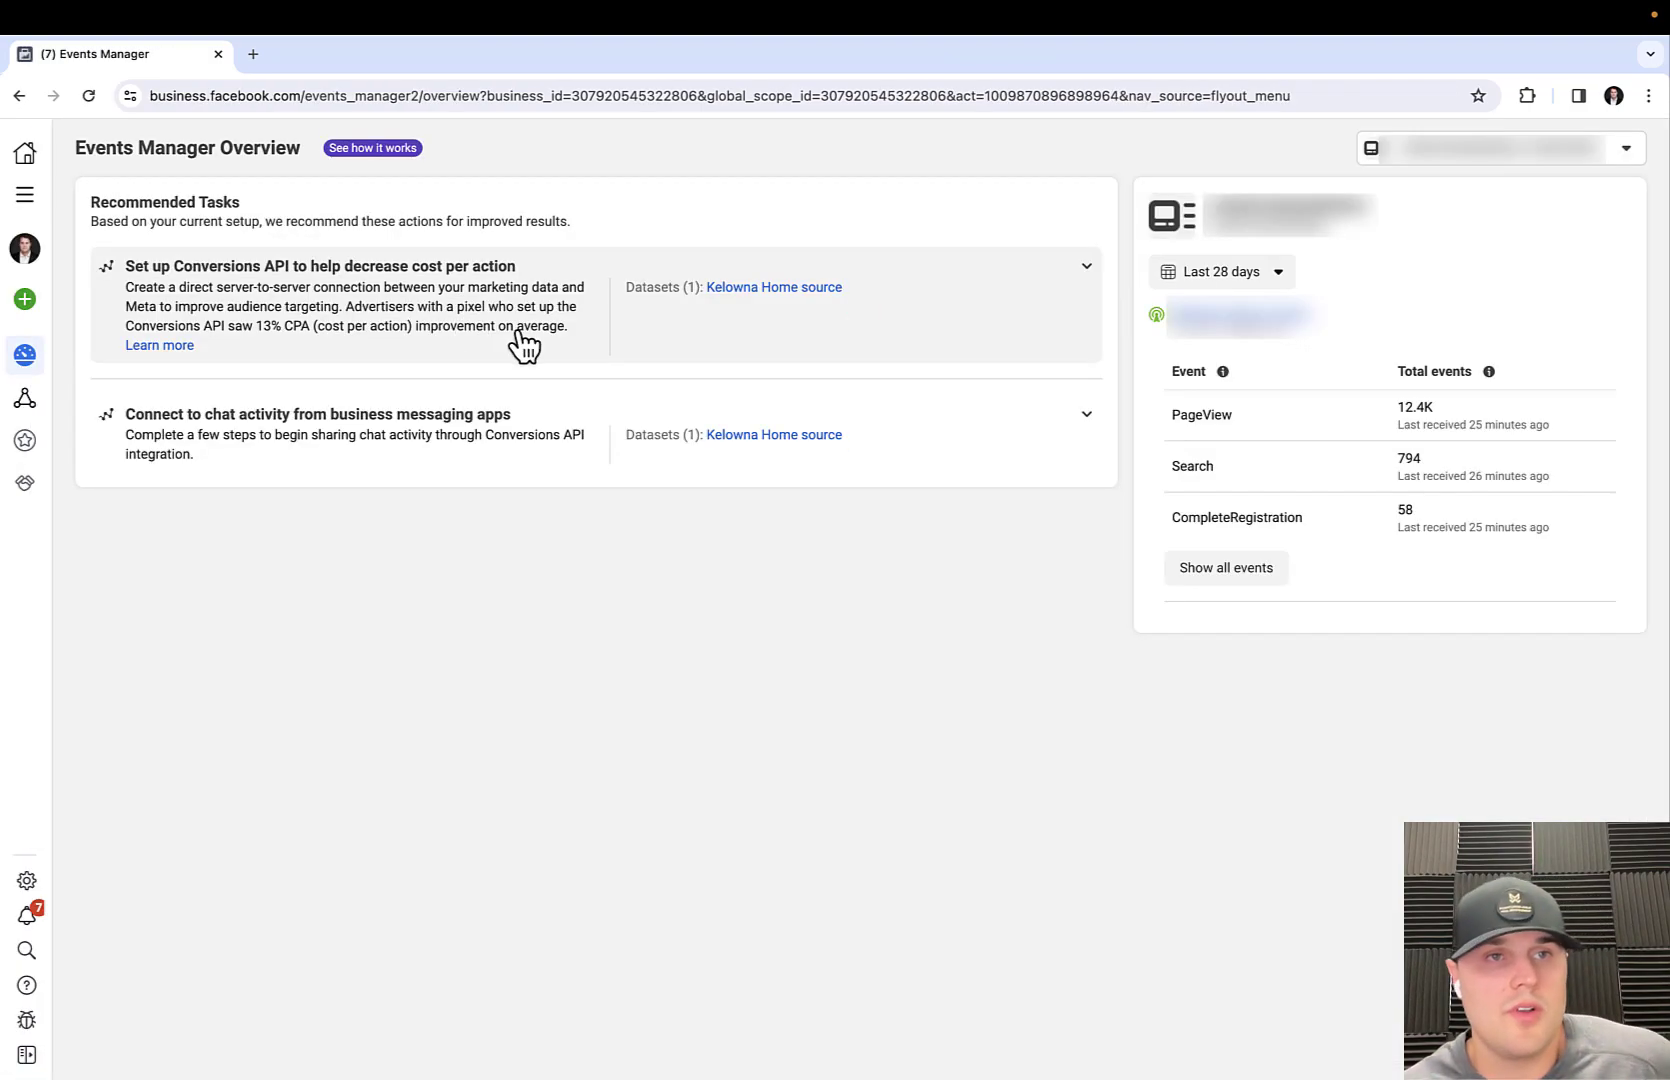
mouse_move(45, 385)
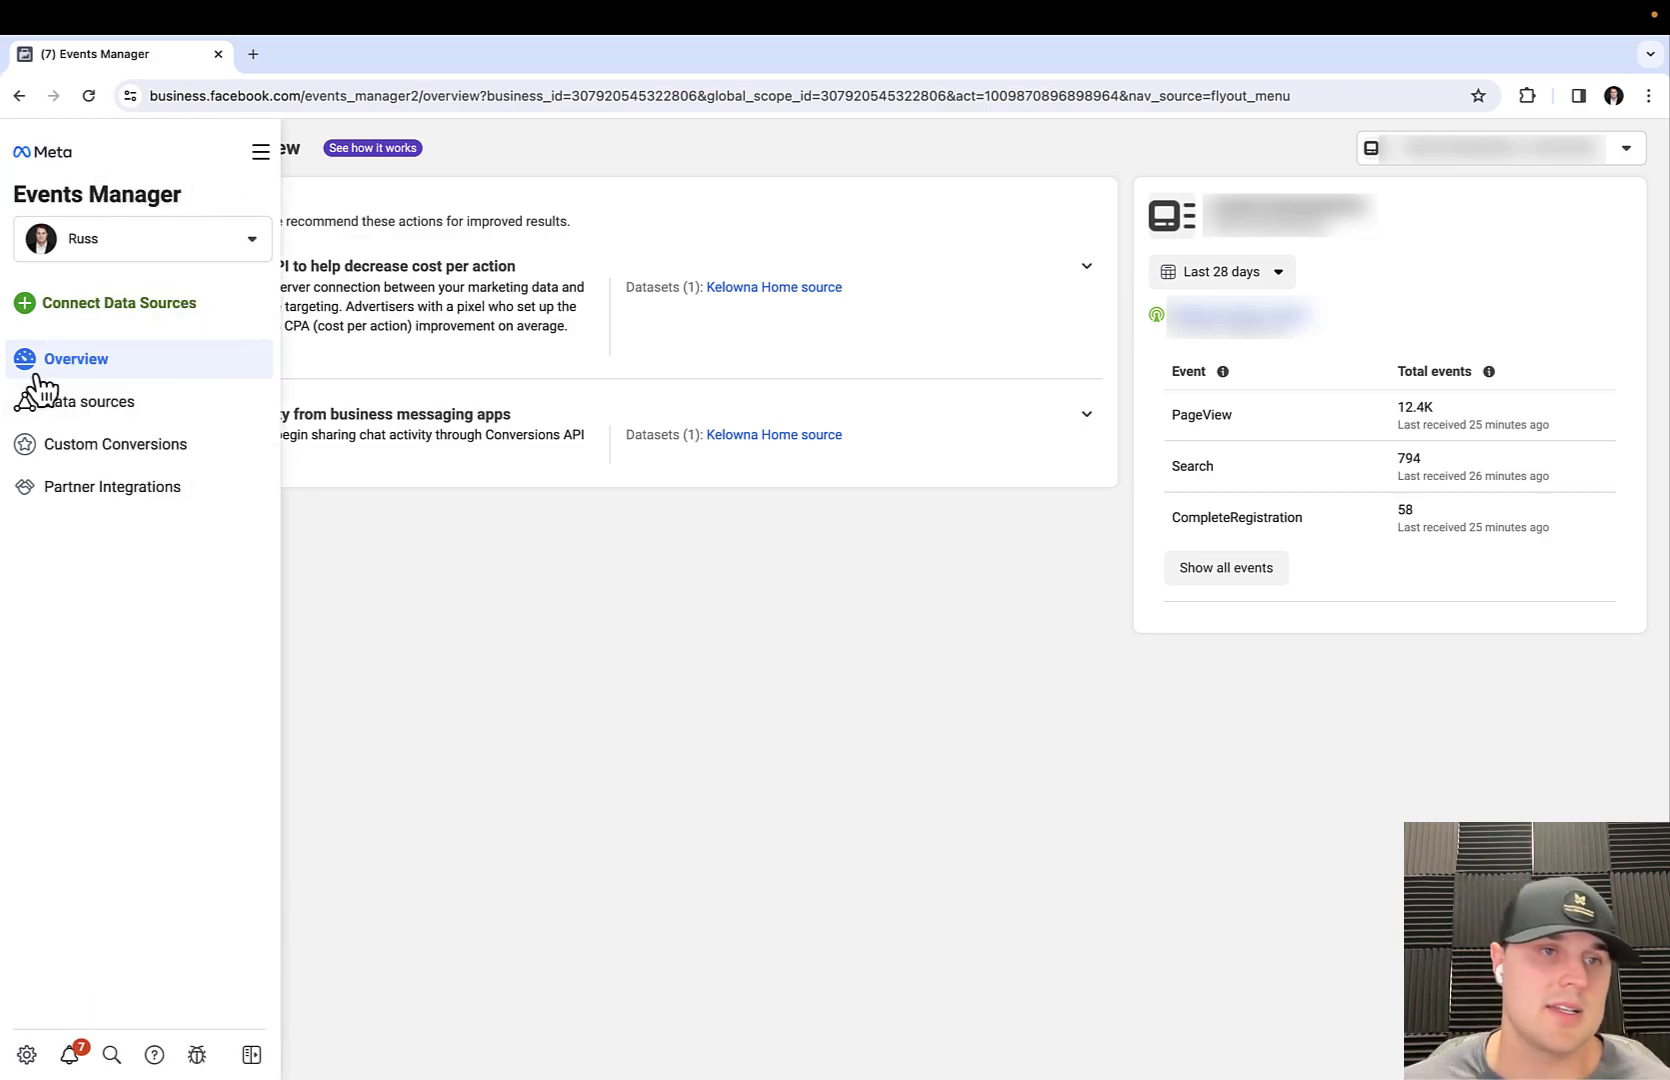
click(91, 401)
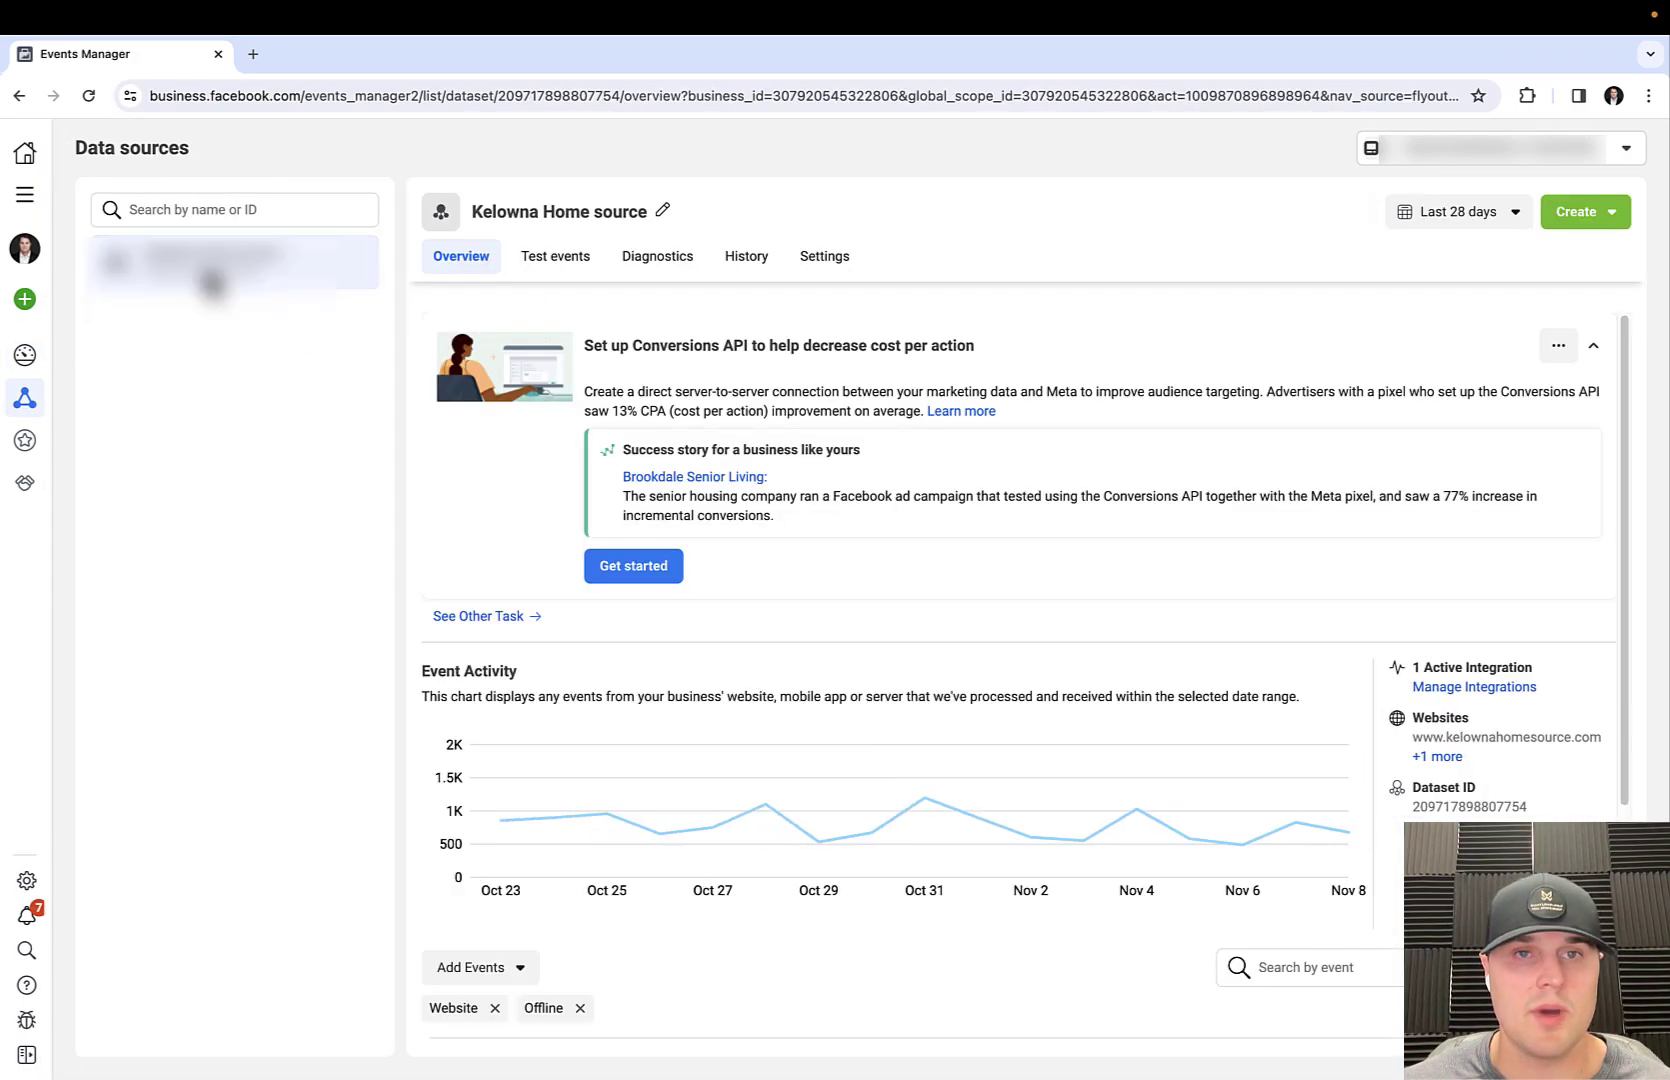
scroll(785, 395, down, 1)
scroll(1330, 700, down, 3)
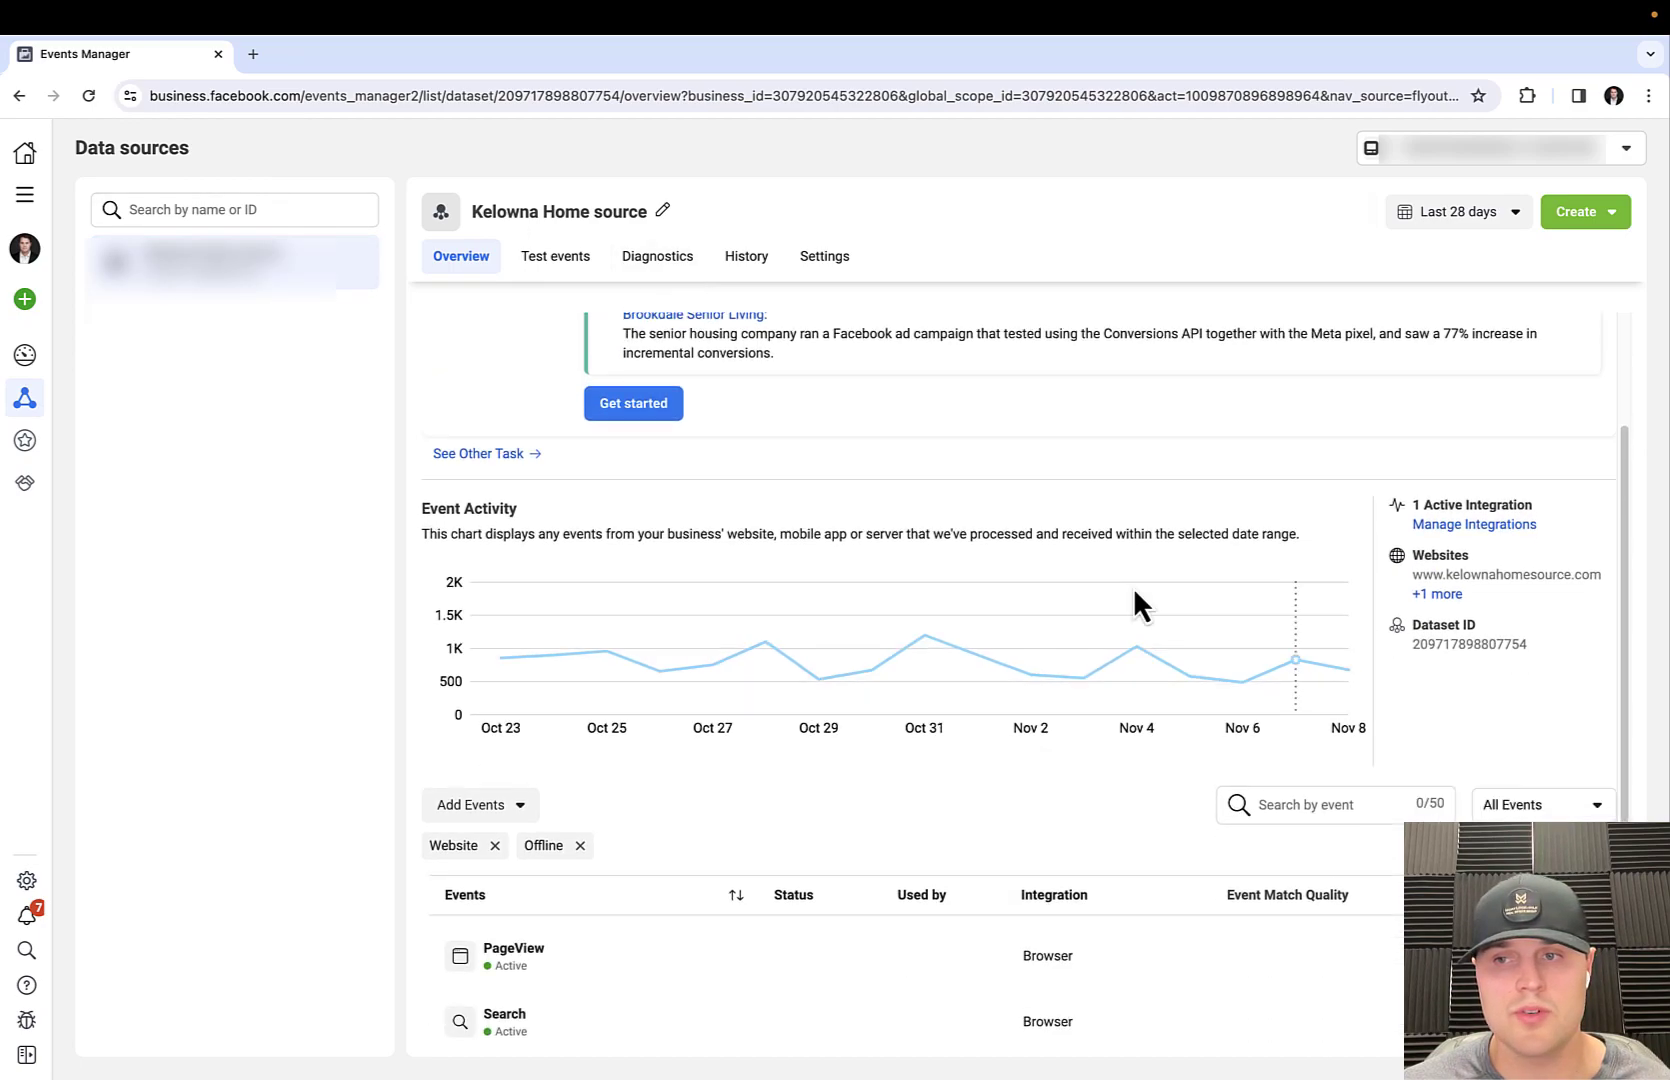
scroll(876, 850, up, 3)
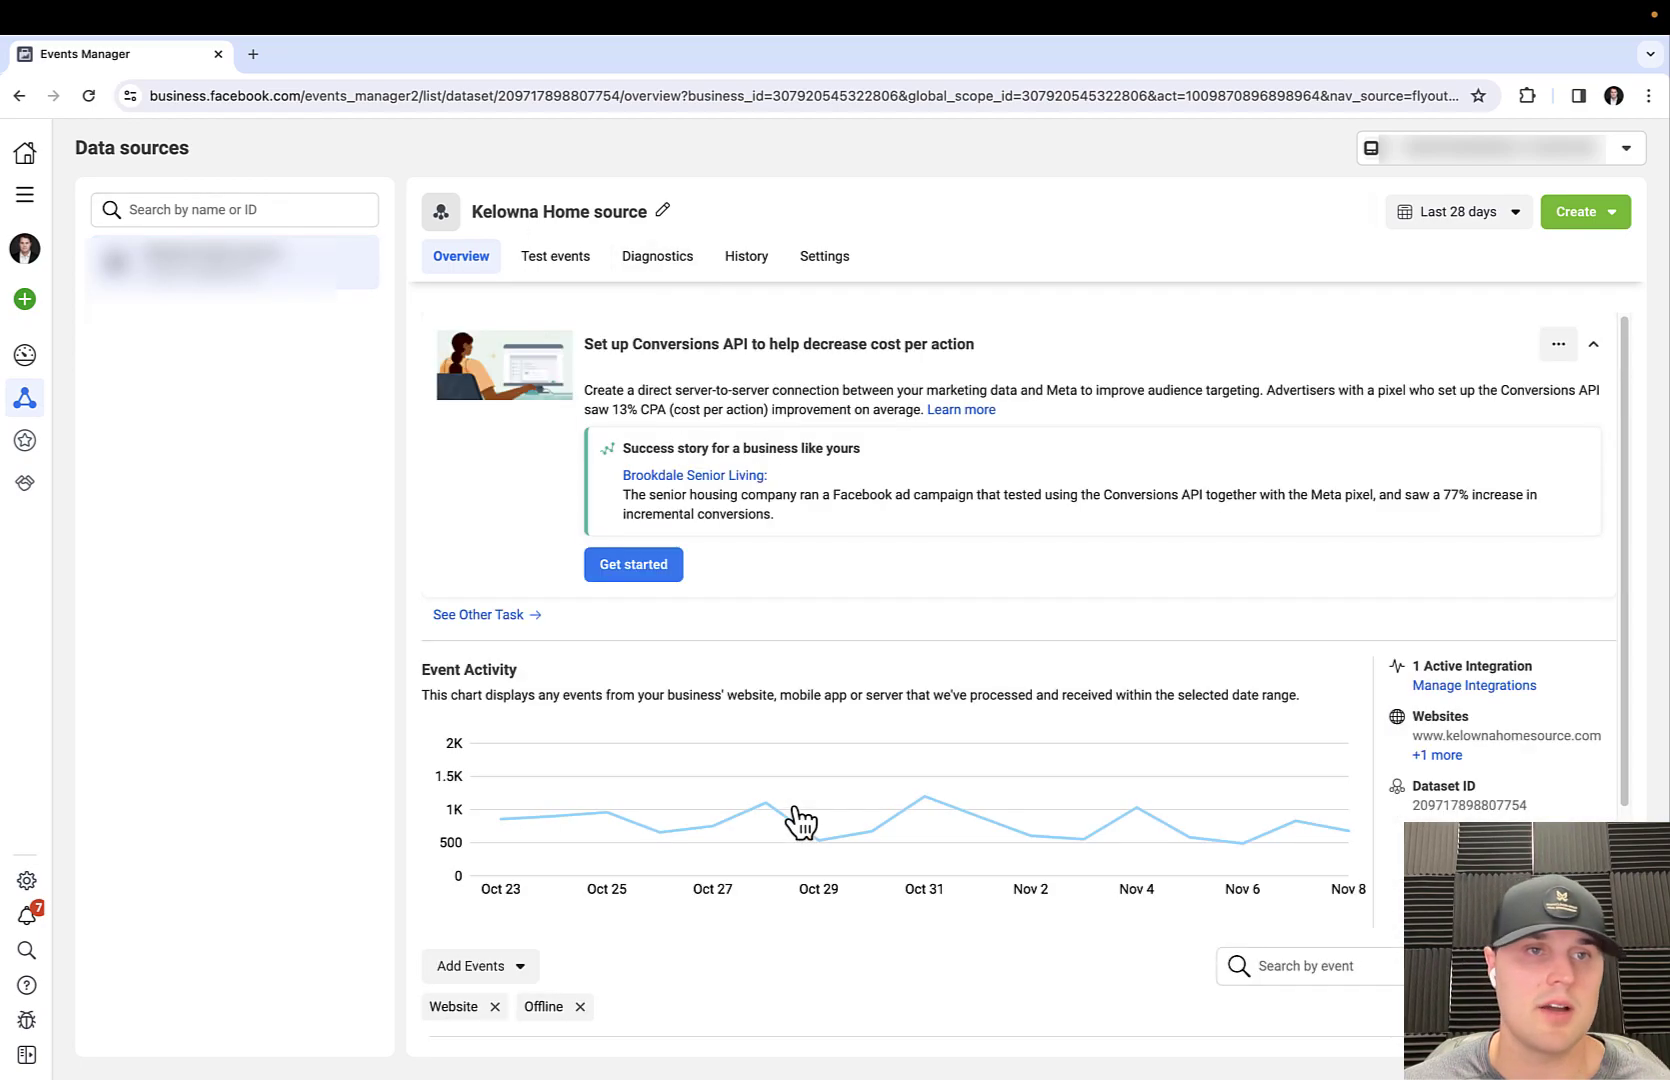
Step: View the available types for connecting a new data source, then dismiss the dialog without connecting one
mouse_move(15, 420)
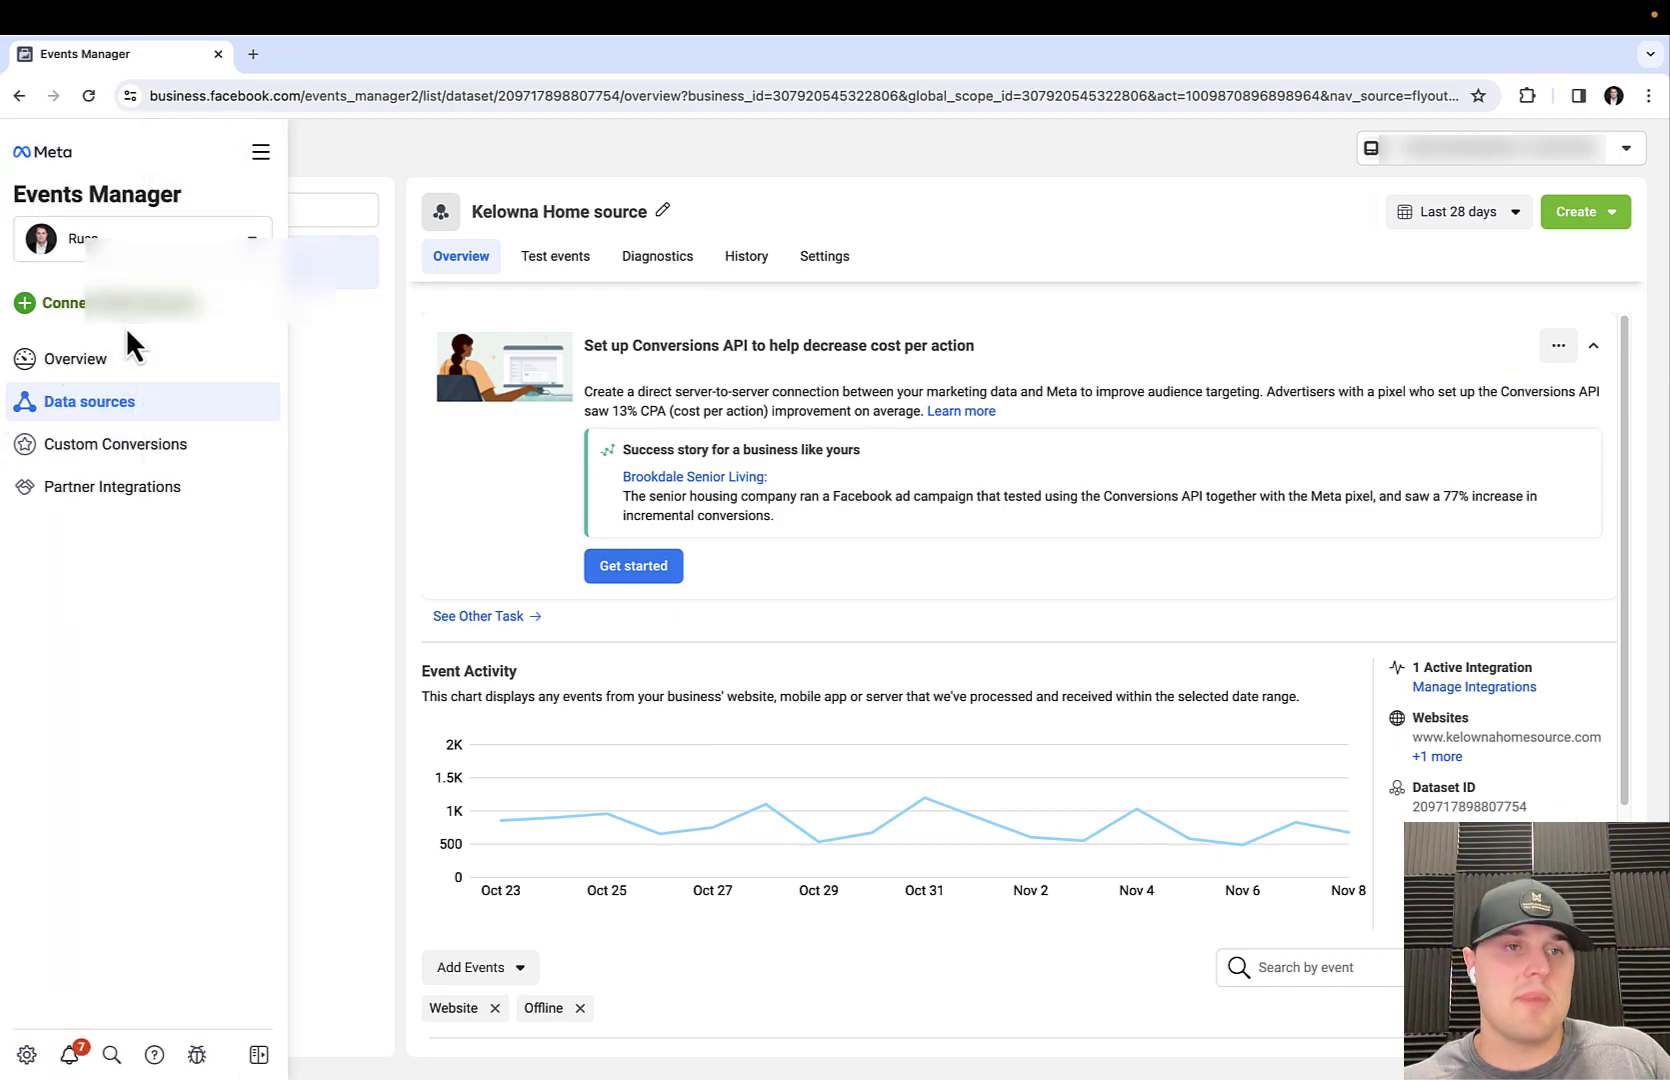
click(125, 305)
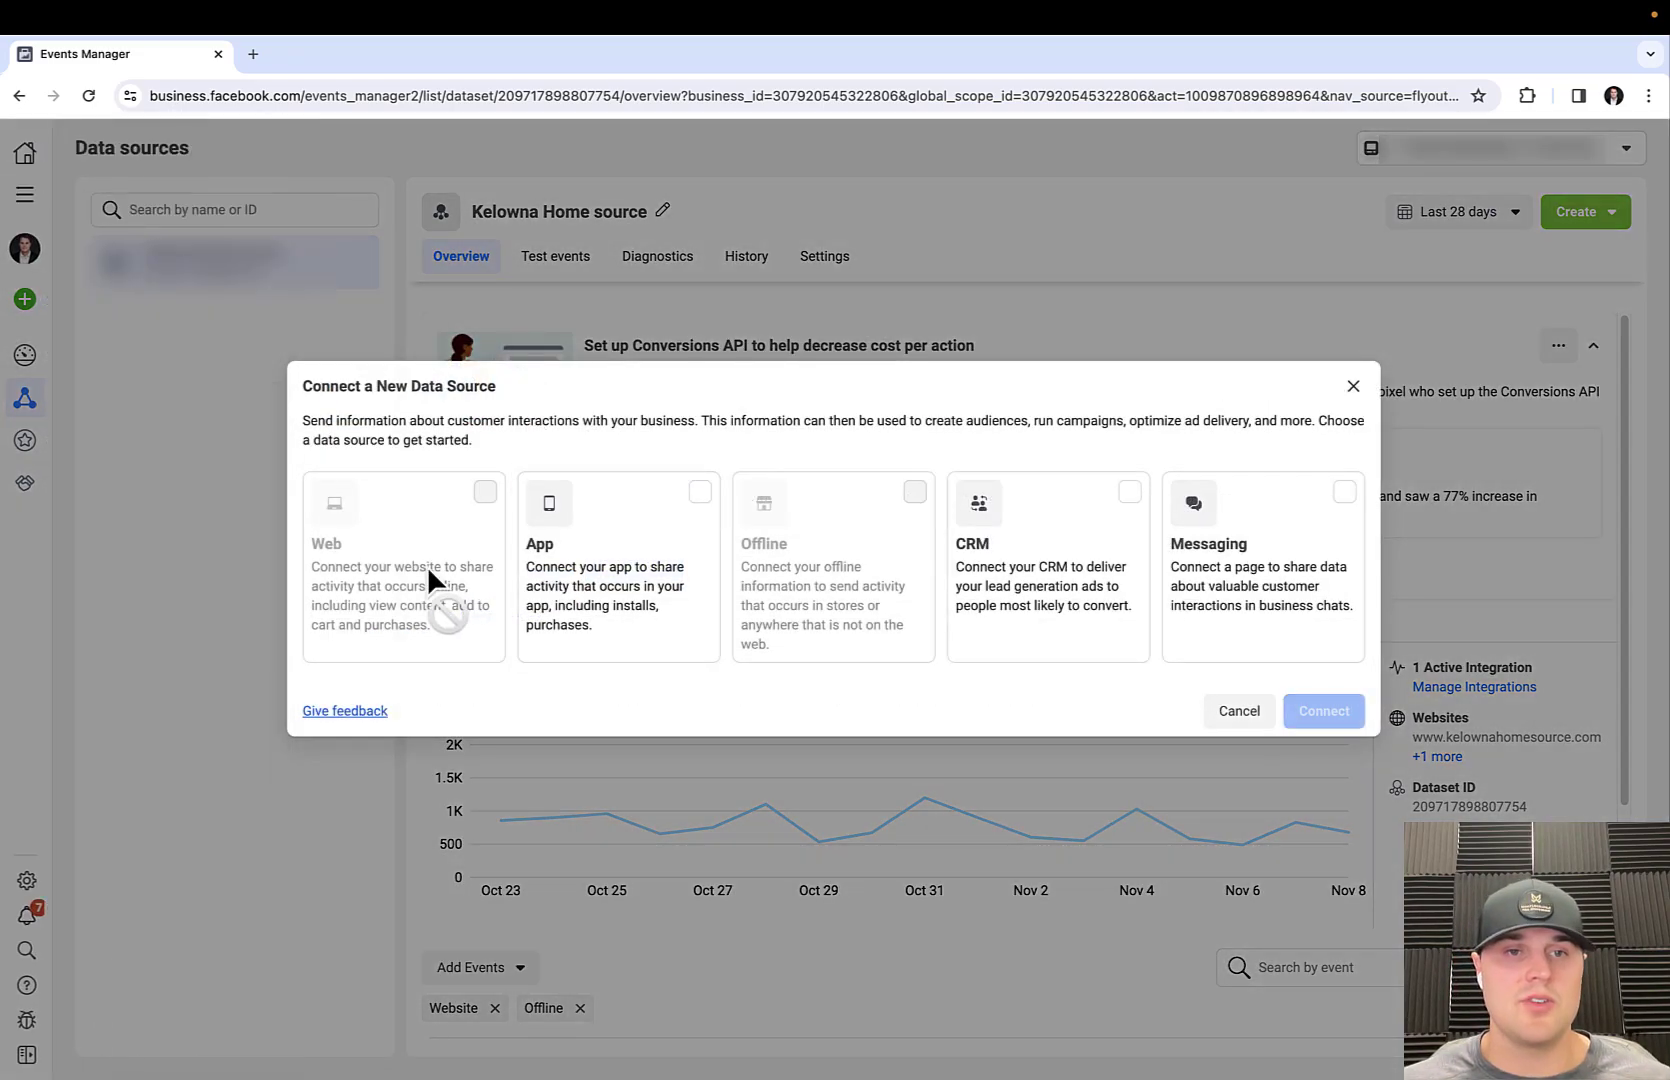
click(1355, 387)
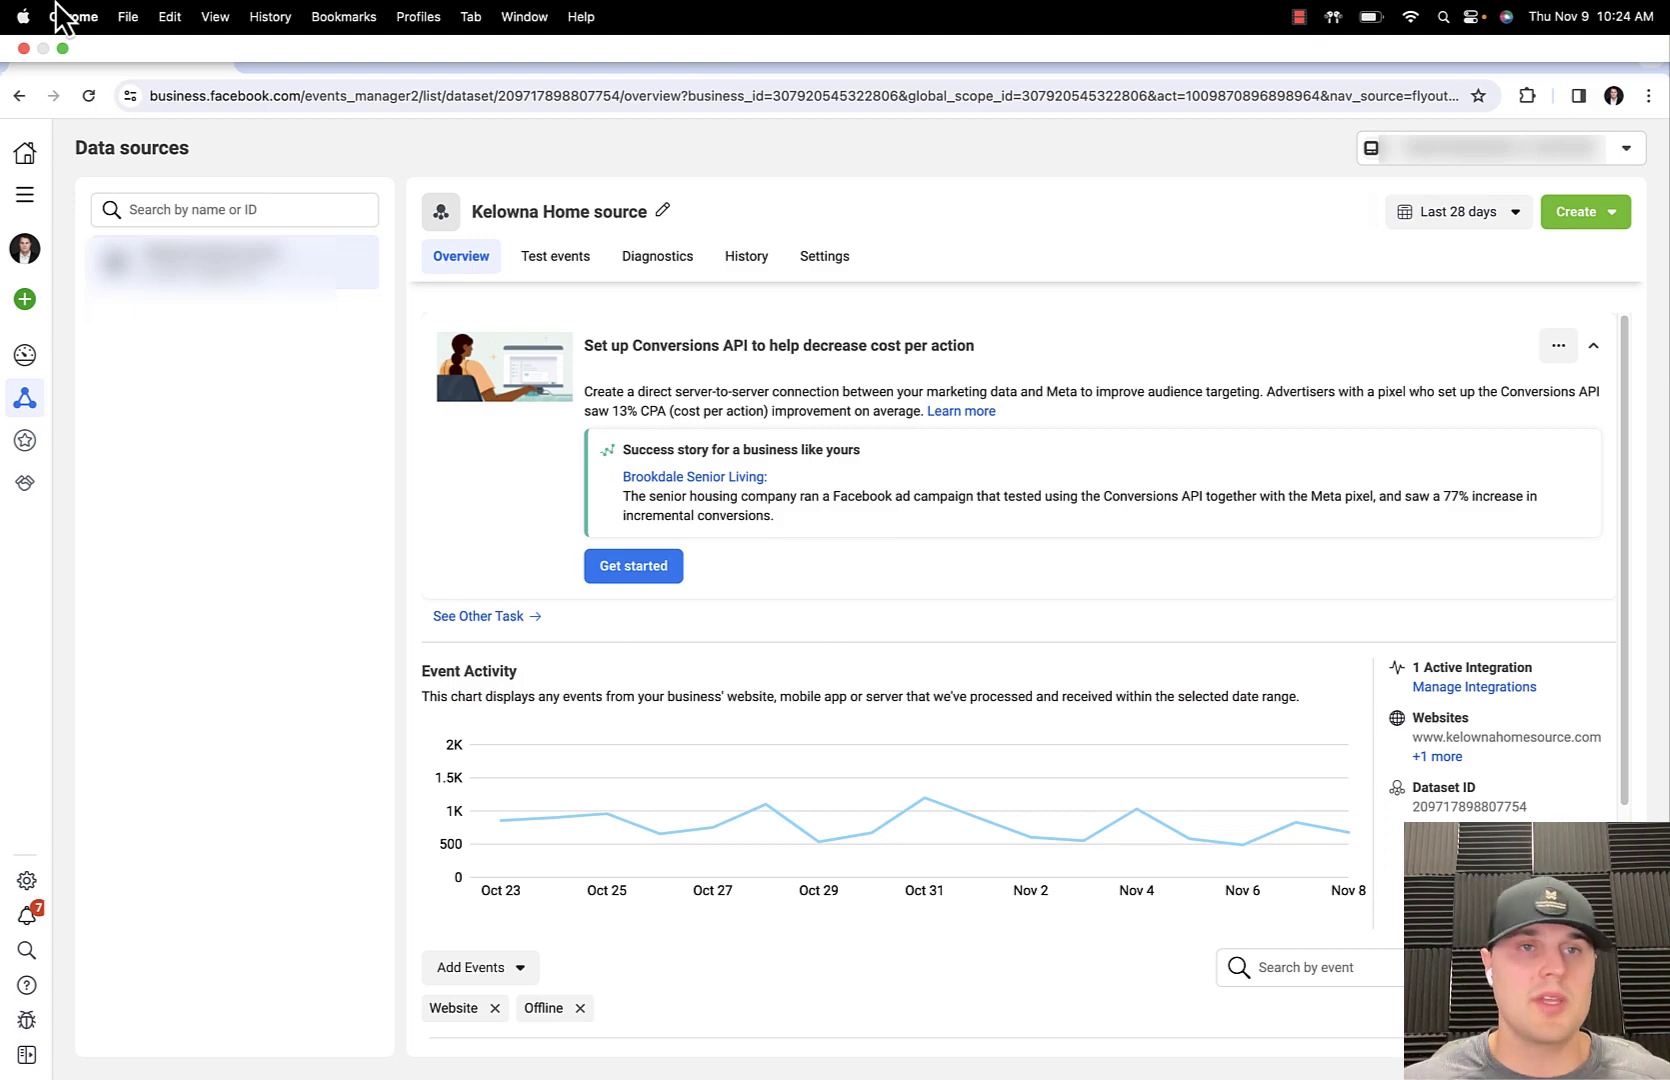
click(43, 48)
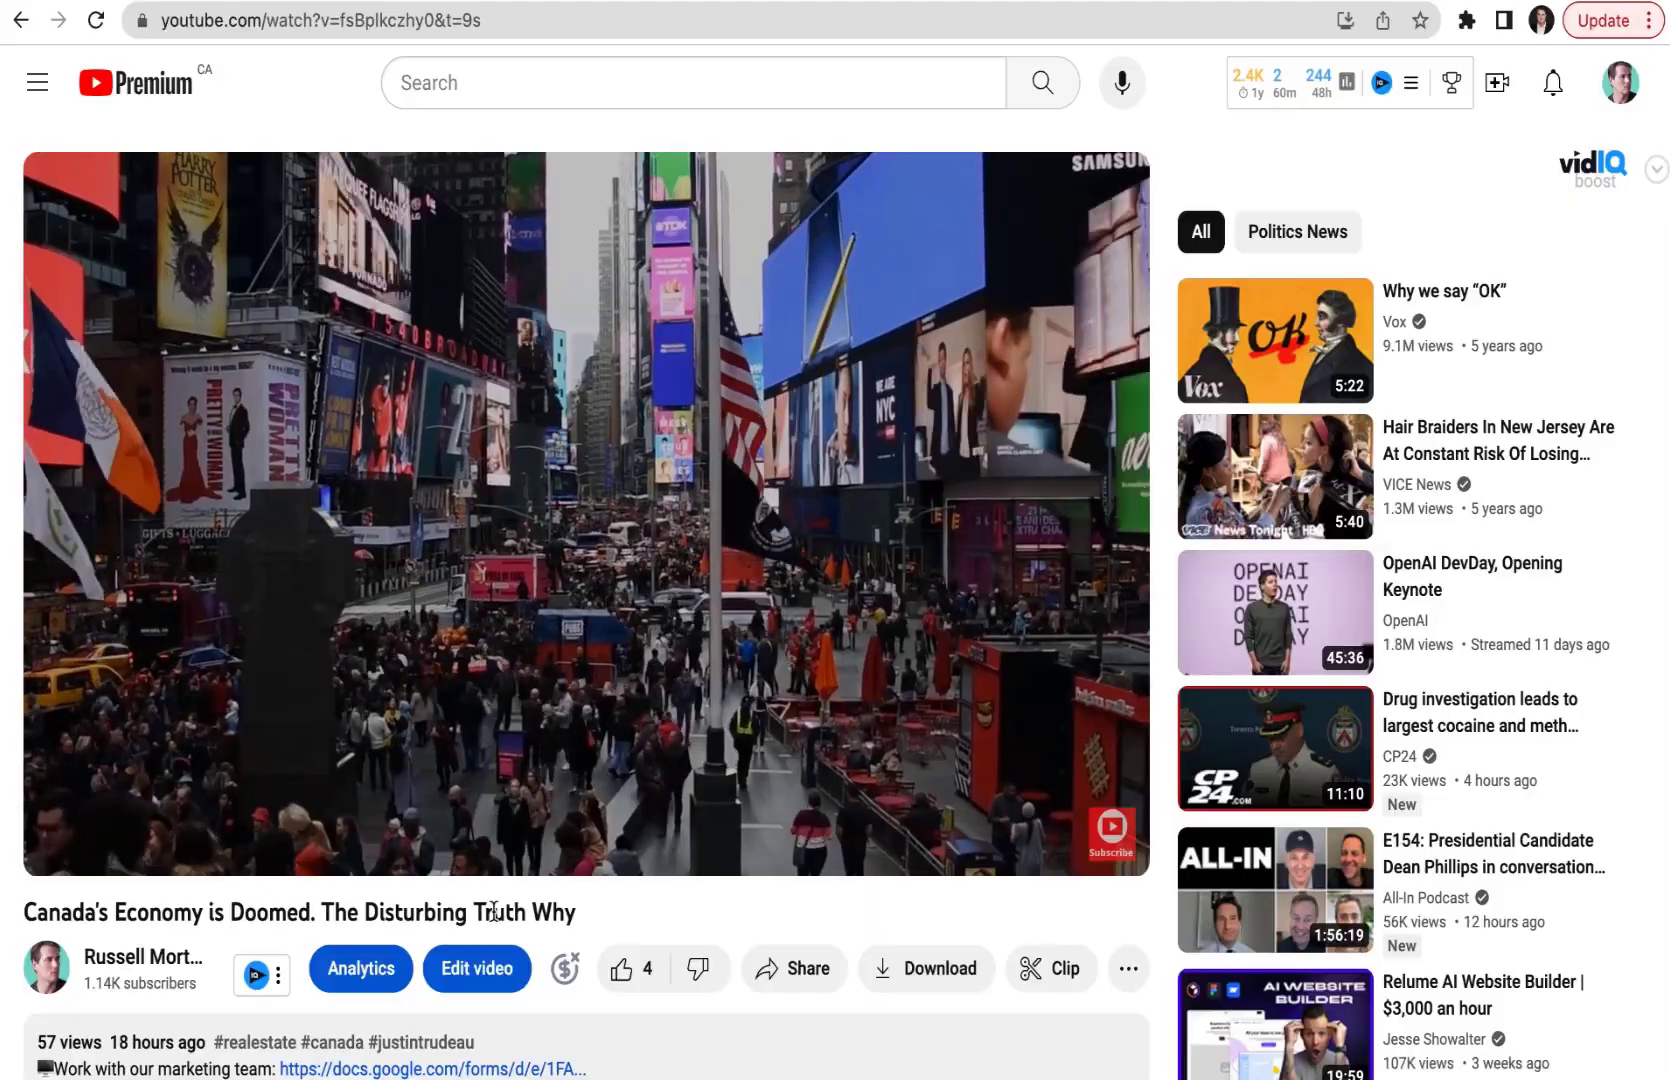
Step: On the YouTube page of the Canada's economy video, open the marketing team's Google Forms link in the description
scroll(485, 895, down, 2)
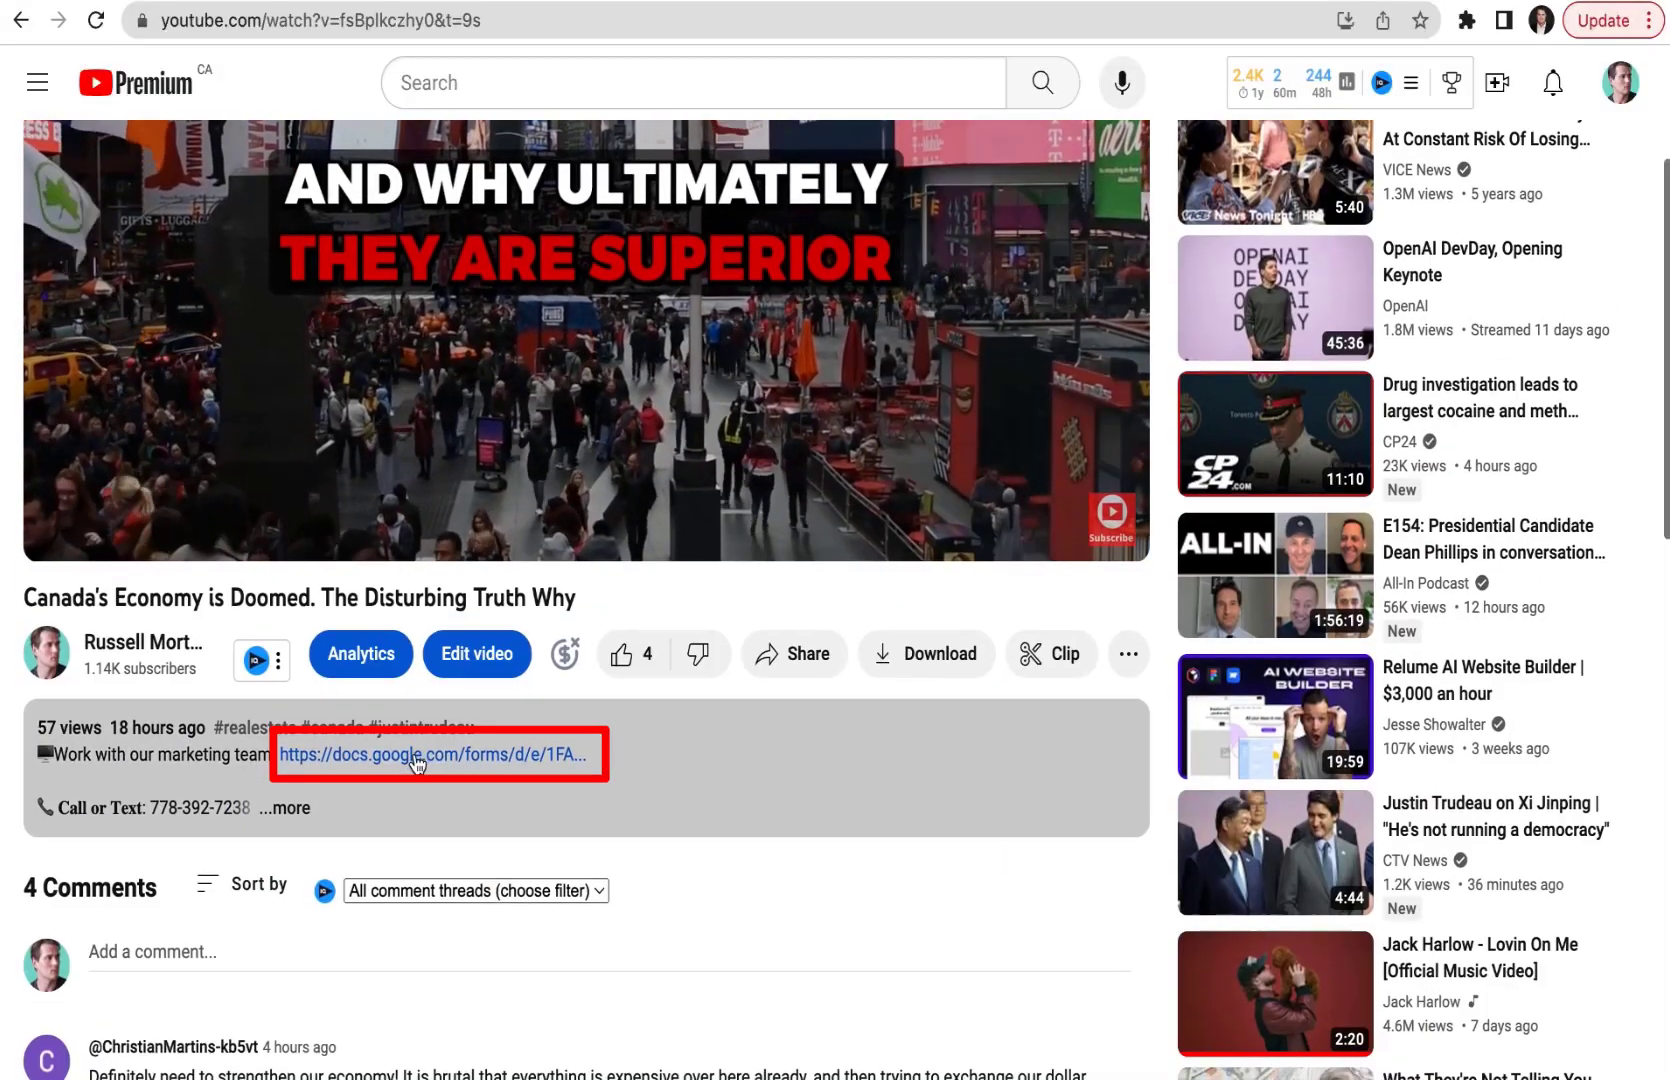
click(418, 765)
click(495, 790)
text(B)
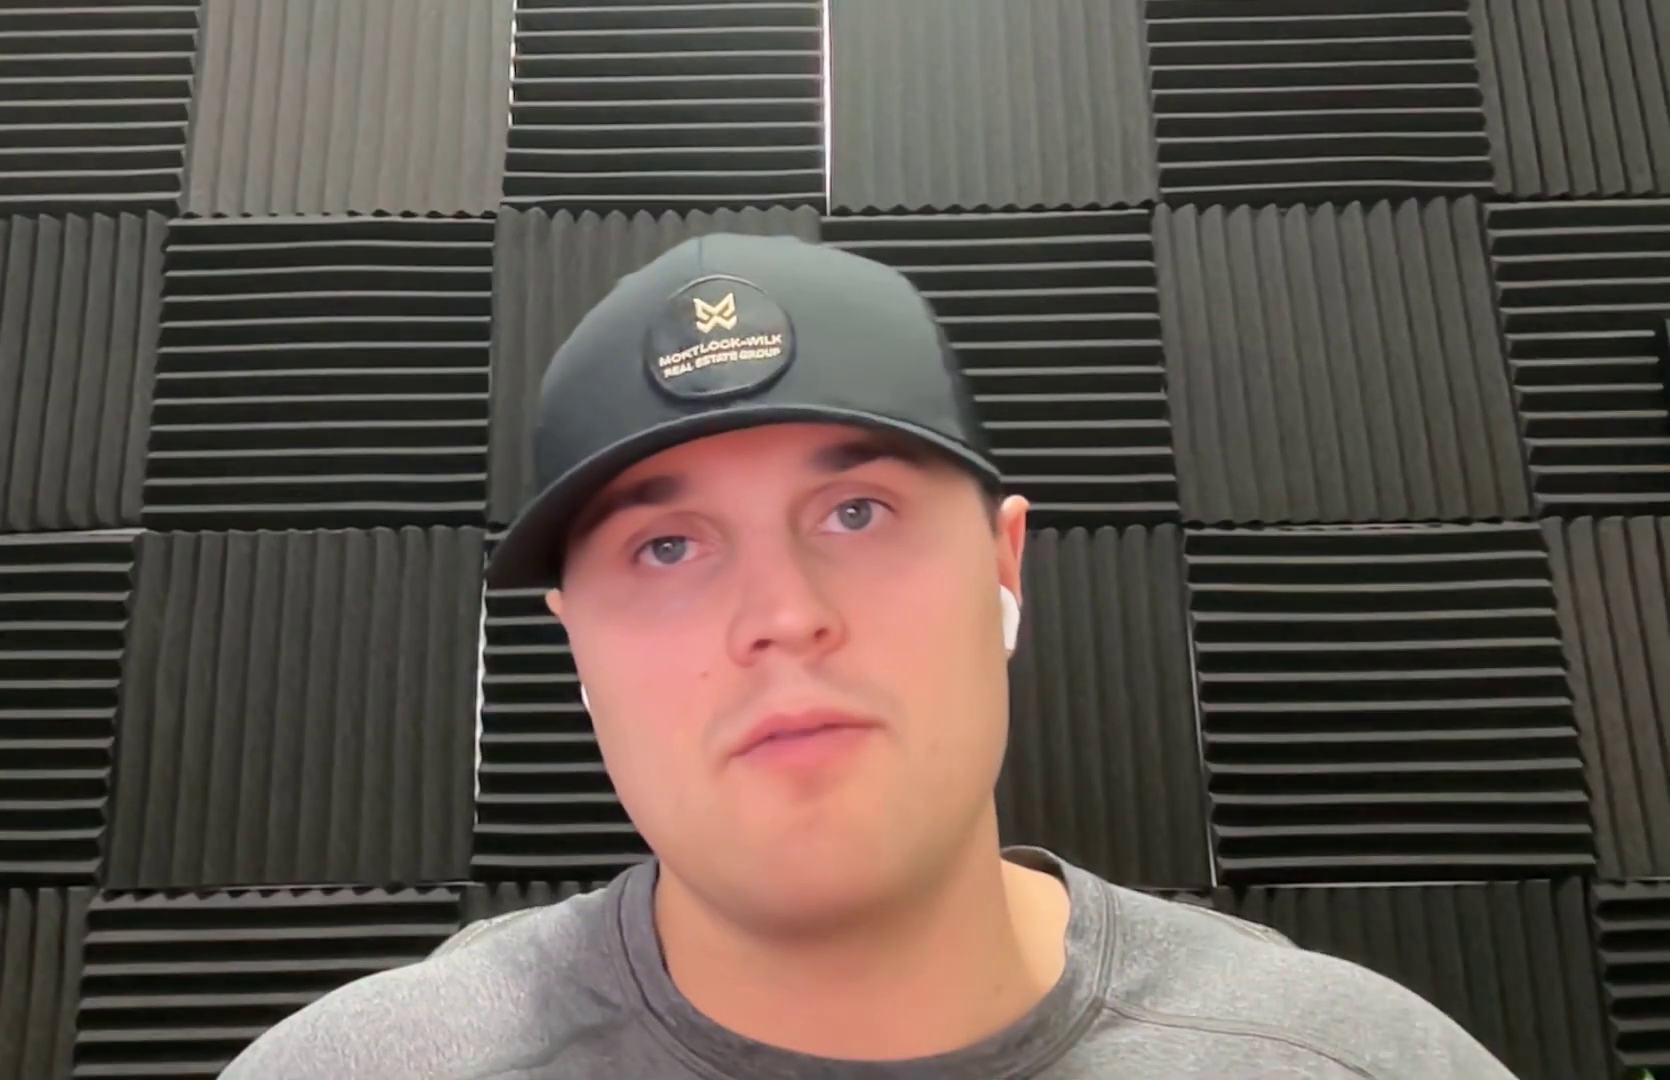